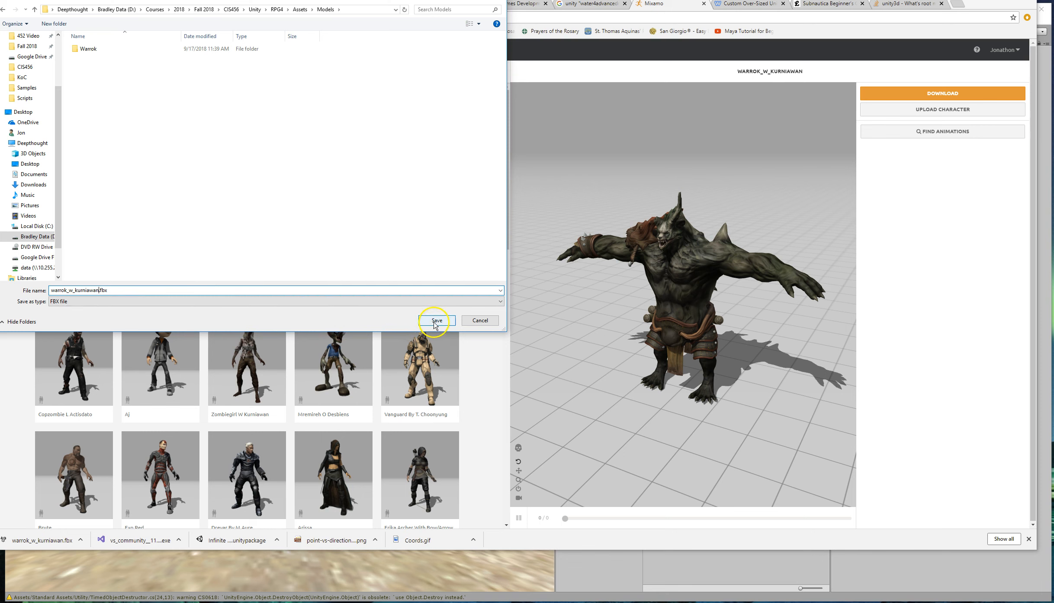
# Step: Save the character file warrok_w_kurniawan.fbx in the Warrok folder under Models, and switch to the Unity editor
pyautogui.doubleClick(82, 50)
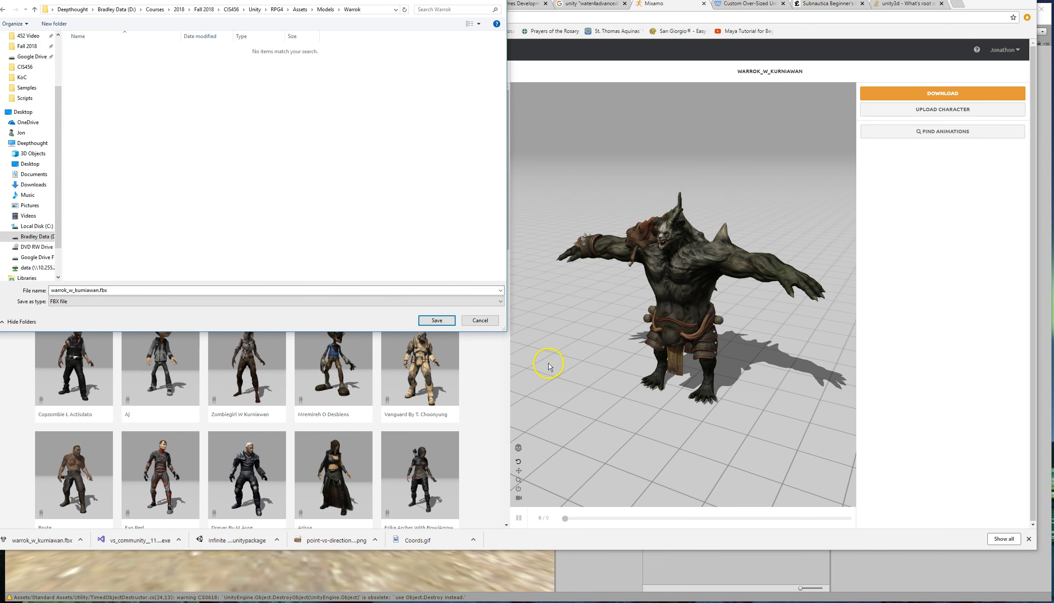
pyautogui.click(441, 321)
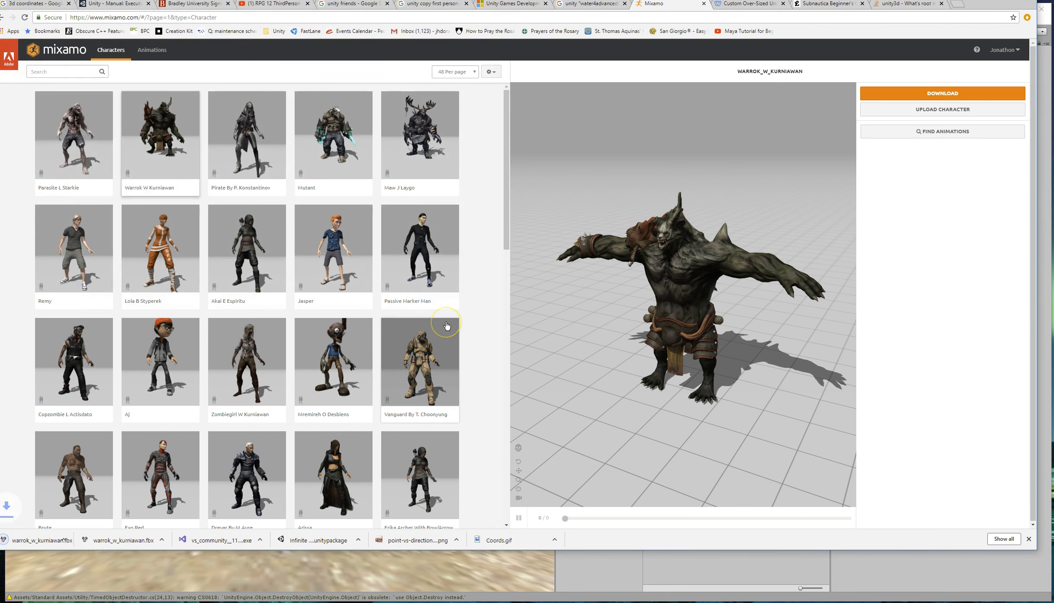
pyautogui.click(572, 570)
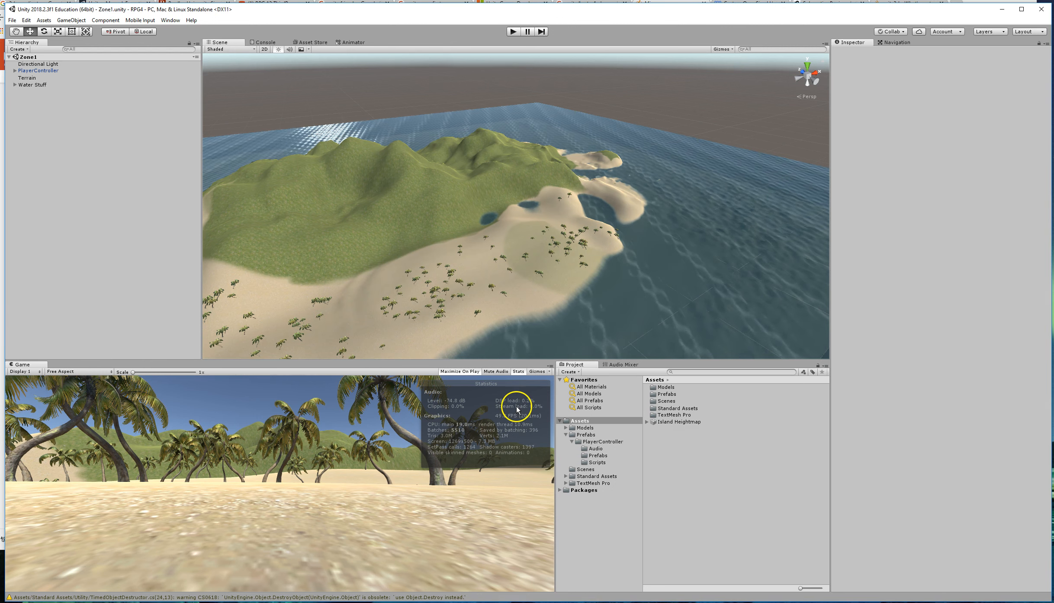
# Step: Select the warrok_w_kurniawan model in the Models/Warrok asset folder and turn its preview to face the front
pyautogui.click(565, 428)
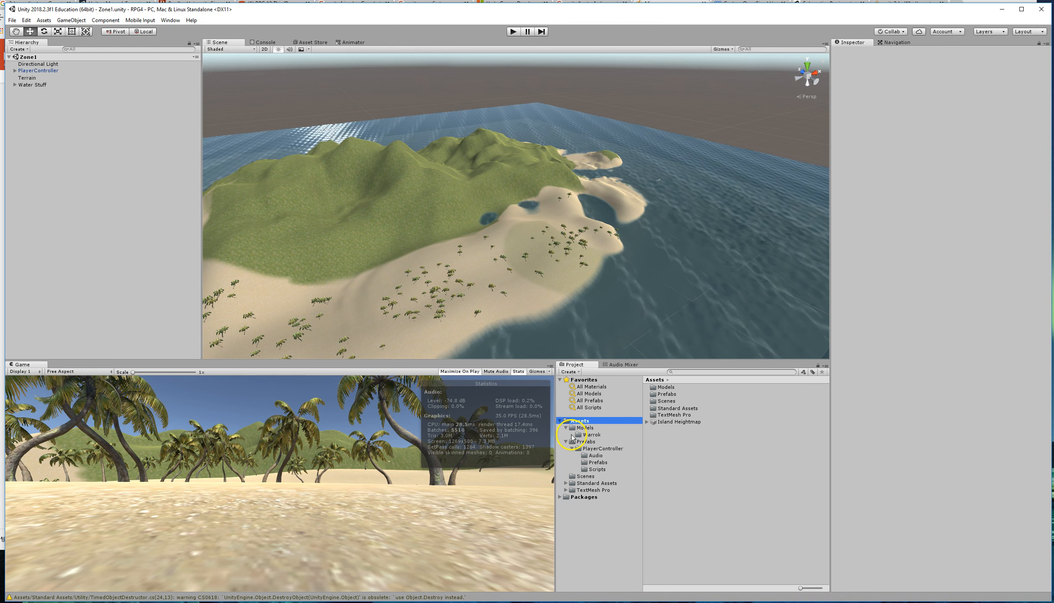
pyautogui.click(588, 435)
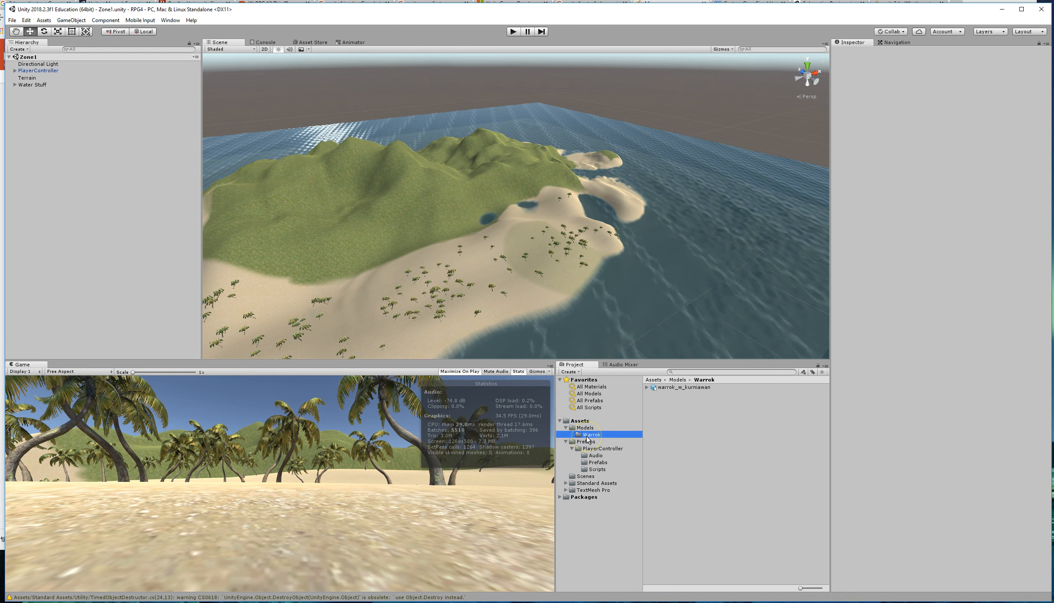
pyautogui.click(691, 387)
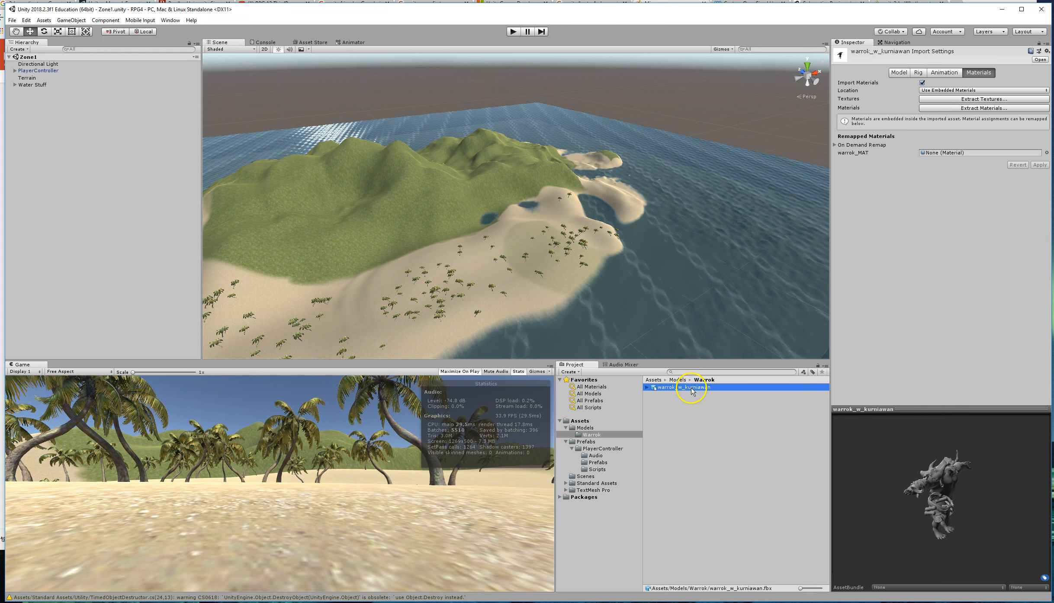
pyautogui.moveTo(1005, 537); pyautogui.dragTo(943, 521)
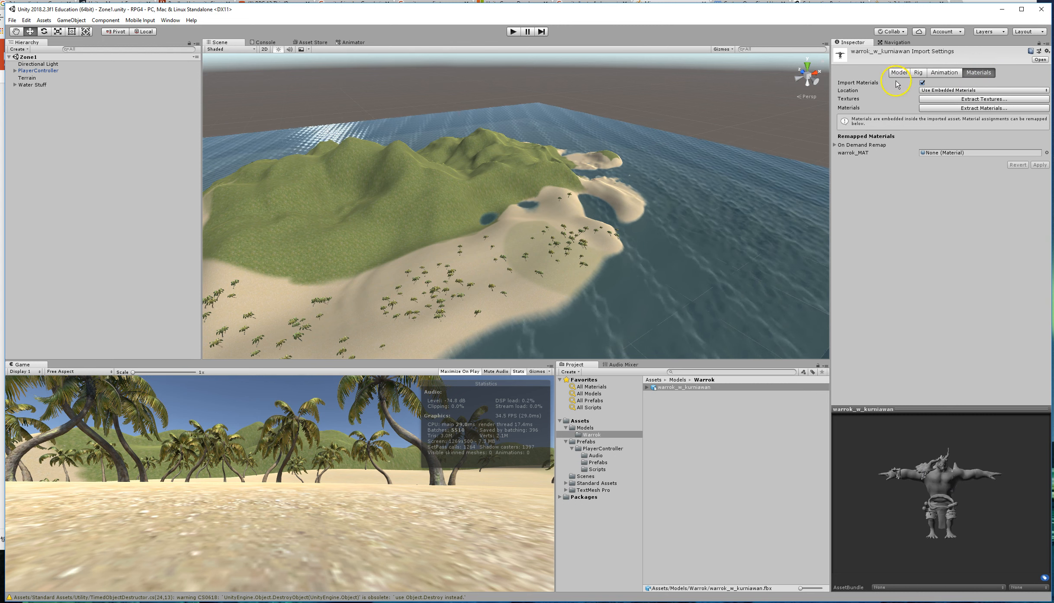
pyautogui.click(681, 389)
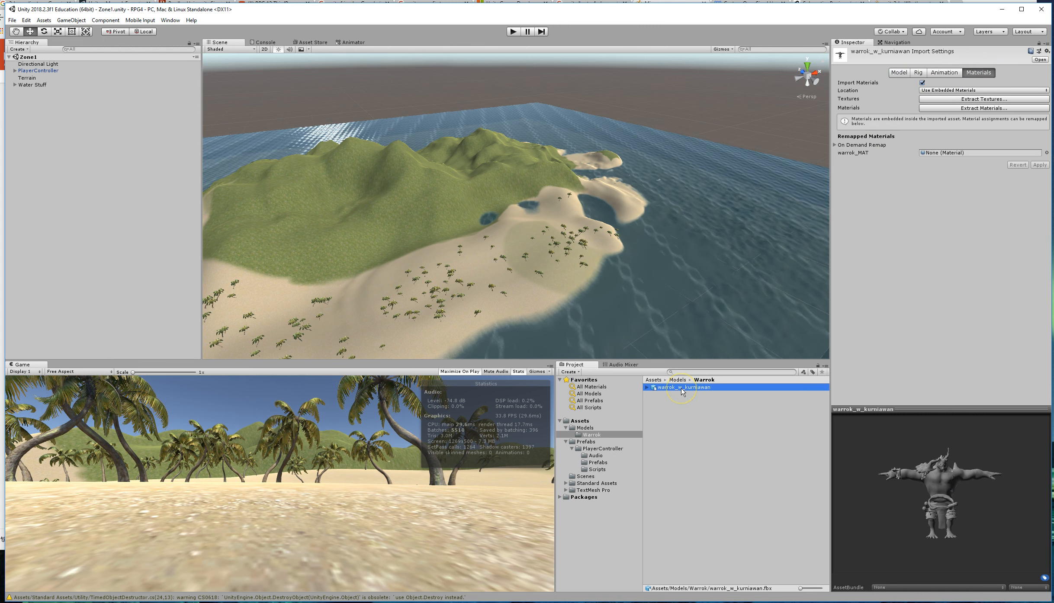
pyautogui.press('Escape')
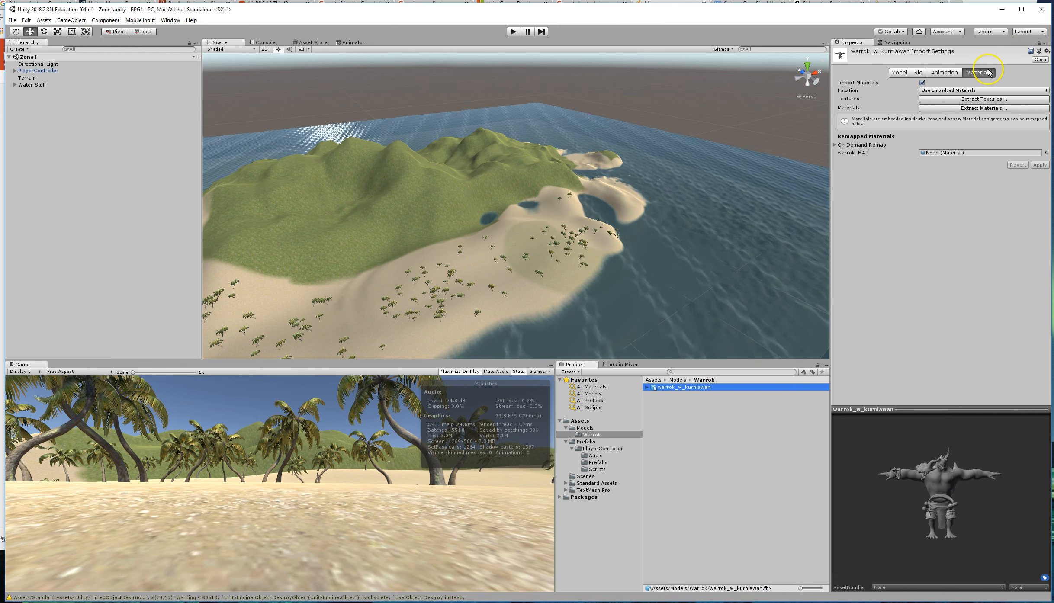
# Step: Extract the model's embedded textures into a new folder named Materials inside the Warrok folder
pyautogui.click(969, 99)
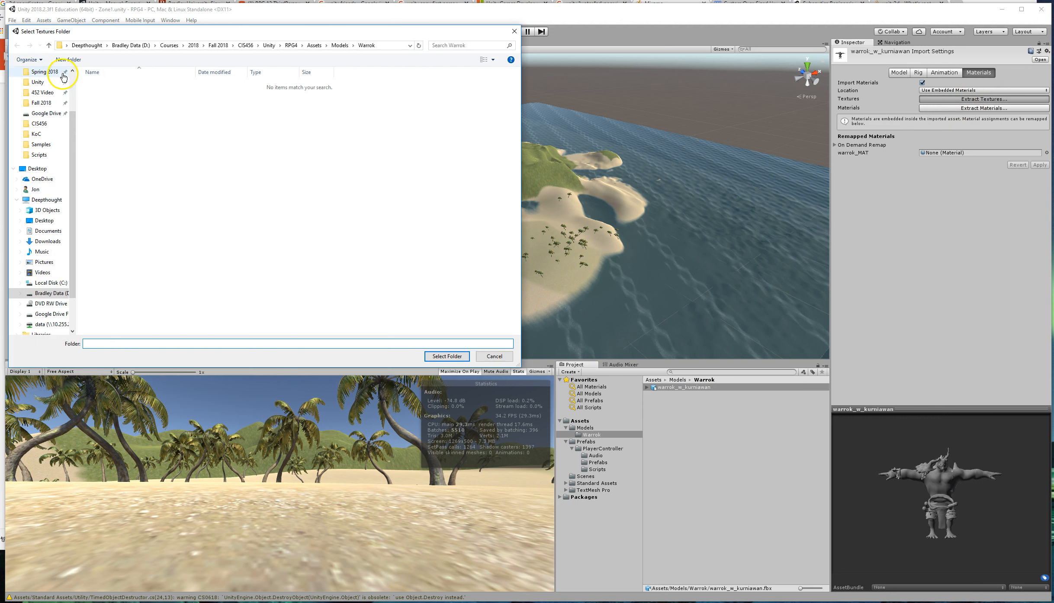
pyautogui.click(64, 64)
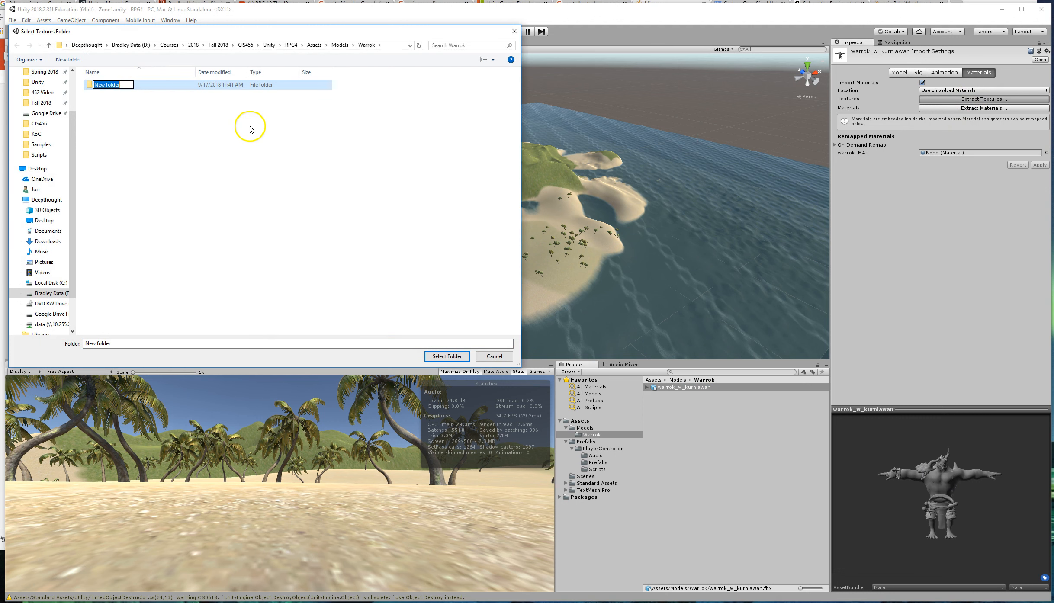
pyautogui.write('Materials')
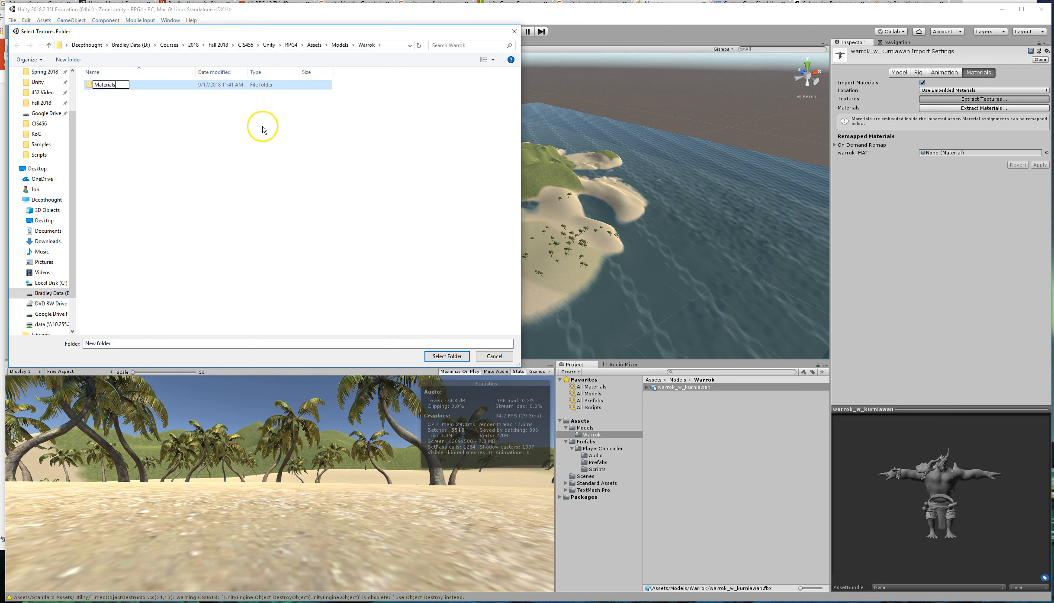
pyautogui.click(262, 129)
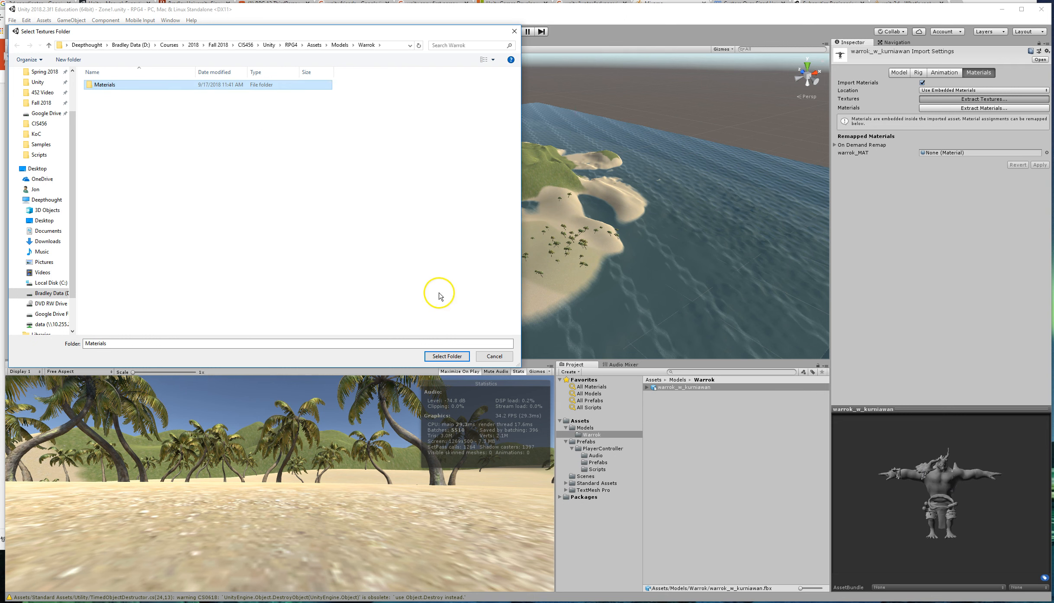
pyautogui.click(438, 355)
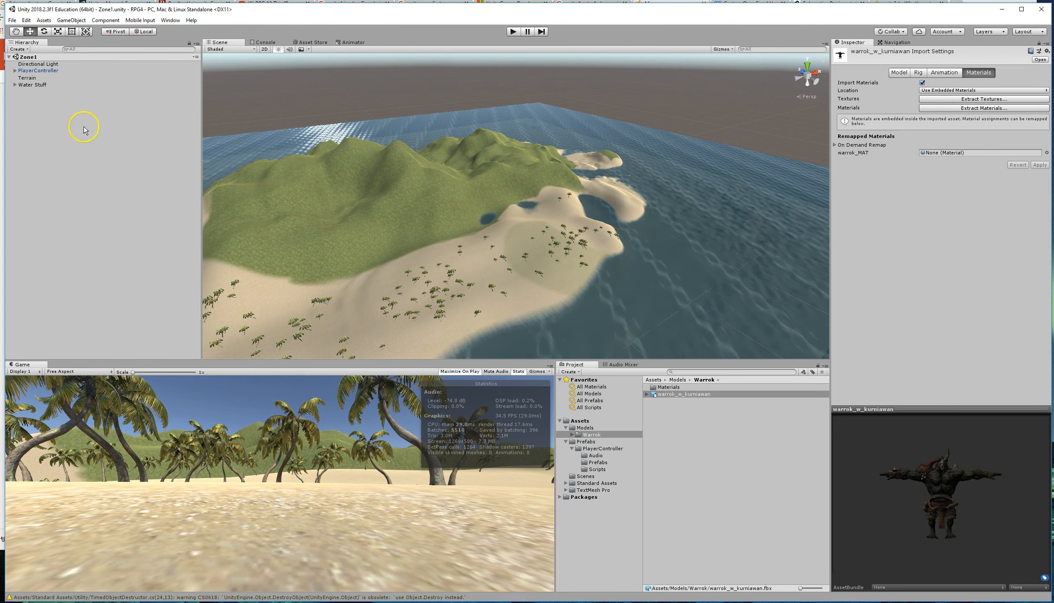
# Step: Fix the import settings of bear_normal.png so that it is marked as a normal map
pyautogui.moveTo(532, 112); pyautogui.dragTo(308, 169)
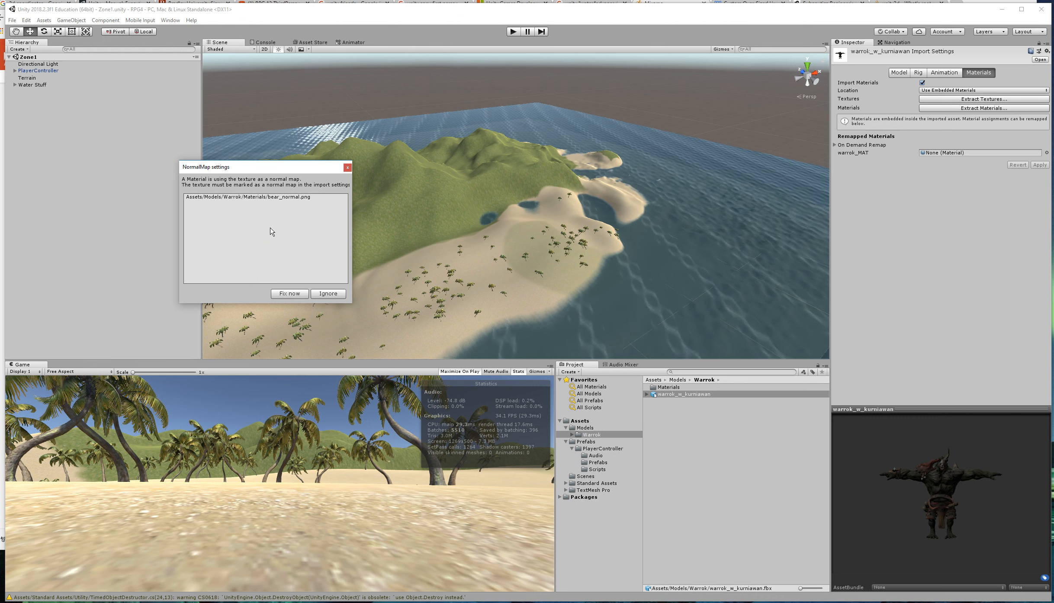
pyautogui.click(273, 236)
pyautogui.click(299, 293)
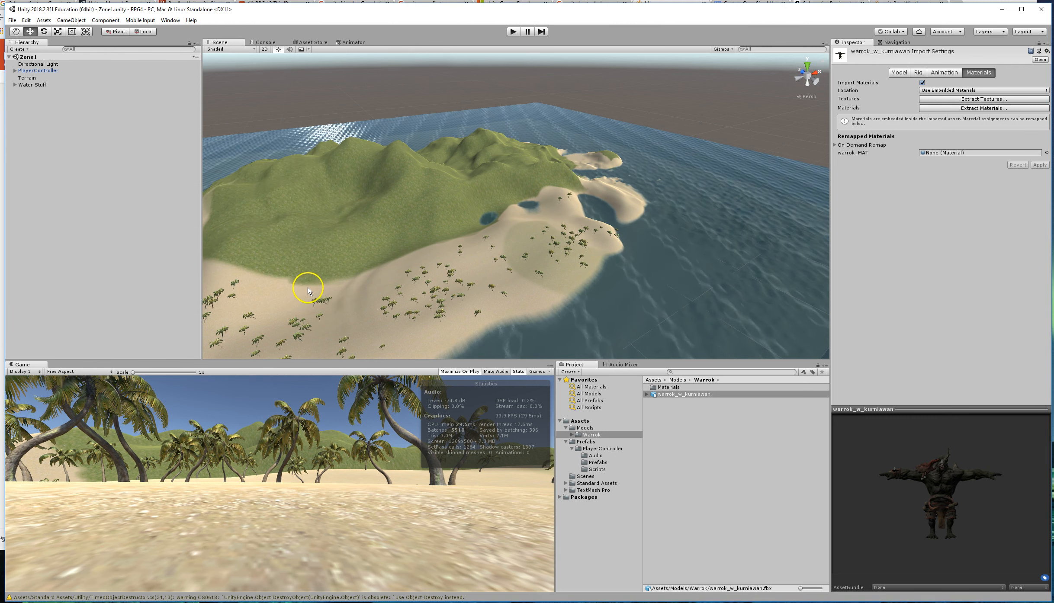
# Step: Extract the model's embedded materials into the Materials folder inside the Warrok folder
pyautogui.click(977, 108)
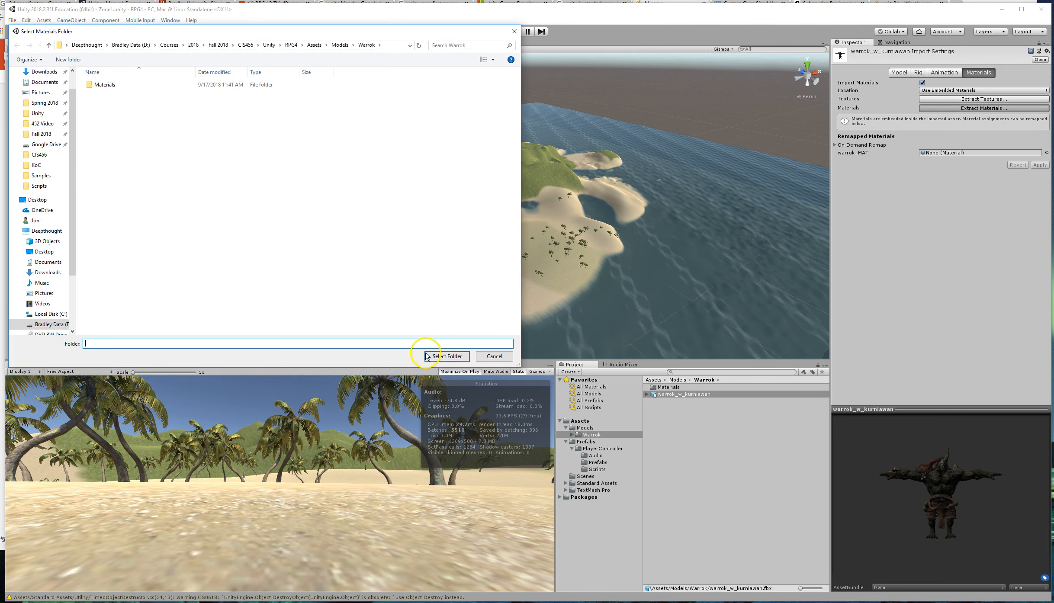
pyautogui.doubleClick(103, 85)
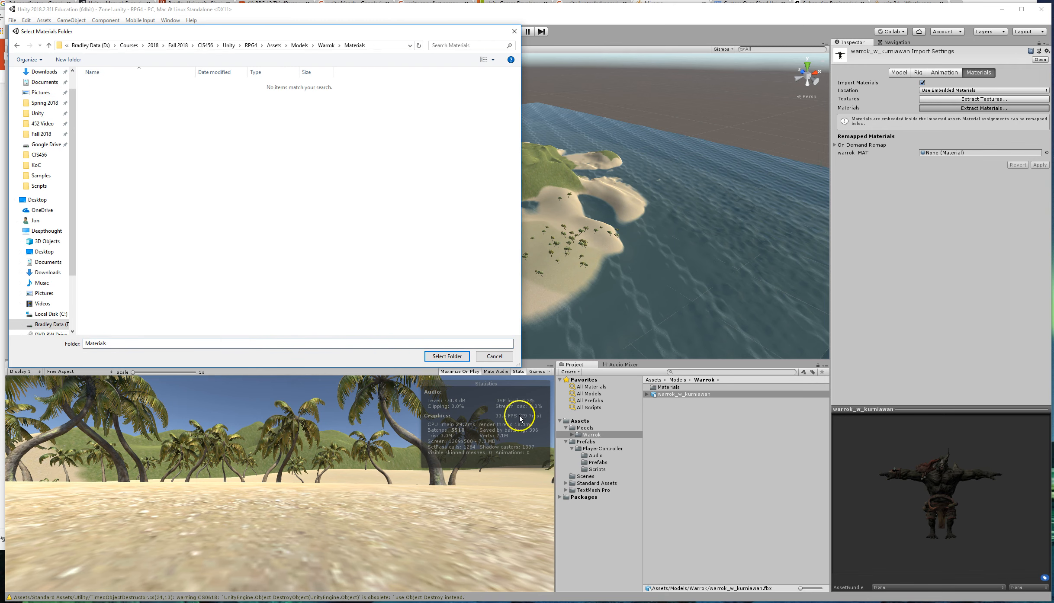
pyautogui.click(438, 356)
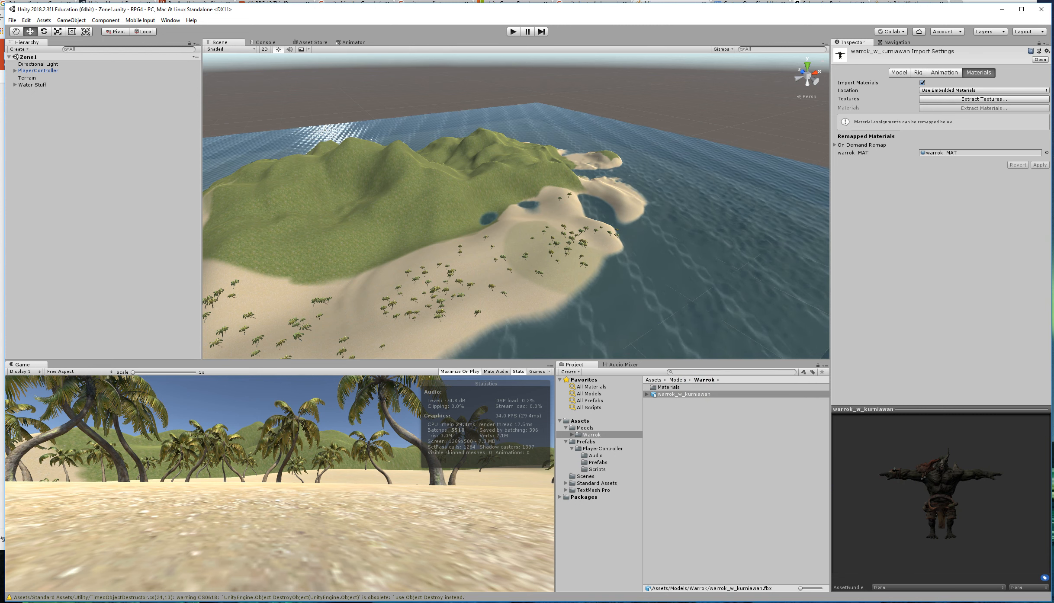
# Step: Place the Warrok model on the beach in front of PlayerController, at about X -124.7, Y 24.3, Z -296.7
pyautogui.doubleClick(37, 71)
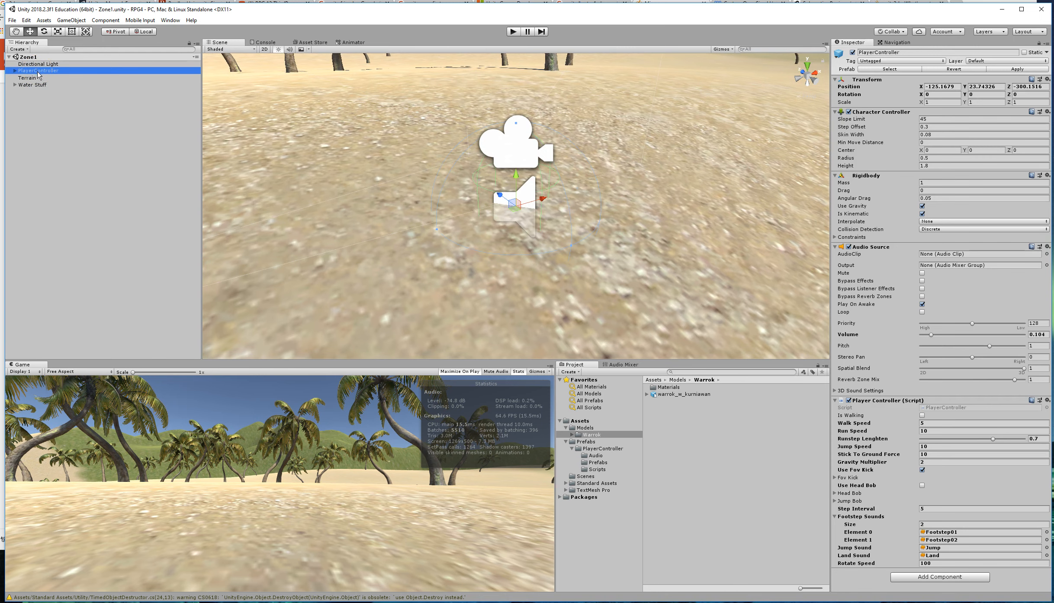
pyautogui.moveTo(501, 90); pyautogui.dragTo(601, 104, button='right')
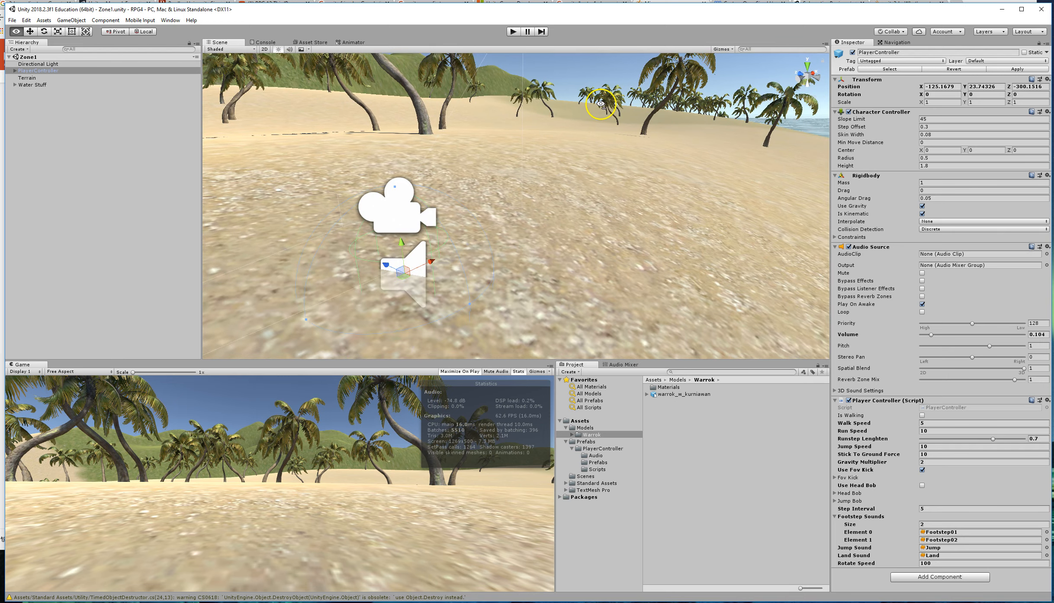
pyautogui.scroll(-3, 402, 141)
pyautogui.moveTo(497, 173); pyautogui.dragTo(410, 116, button='right')
pyautogui.moveTo(683, 397); pyautogui.dragTo(610, 267)
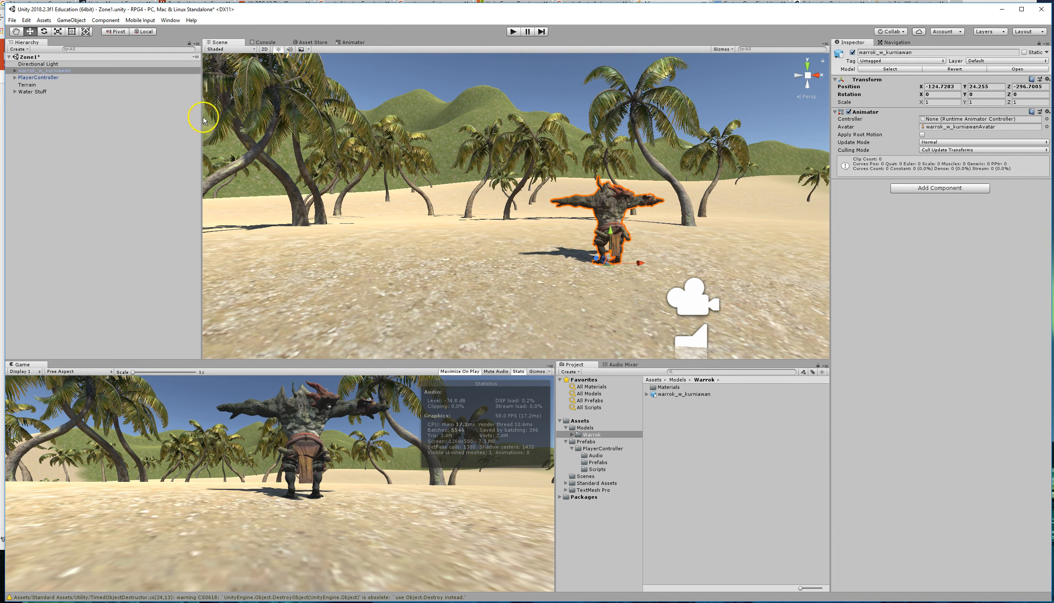
# Step: Rotate the placed Warrok model about its Y axis to about 184 degrees so it faces the player camera
pyautogui.click(43, 31)
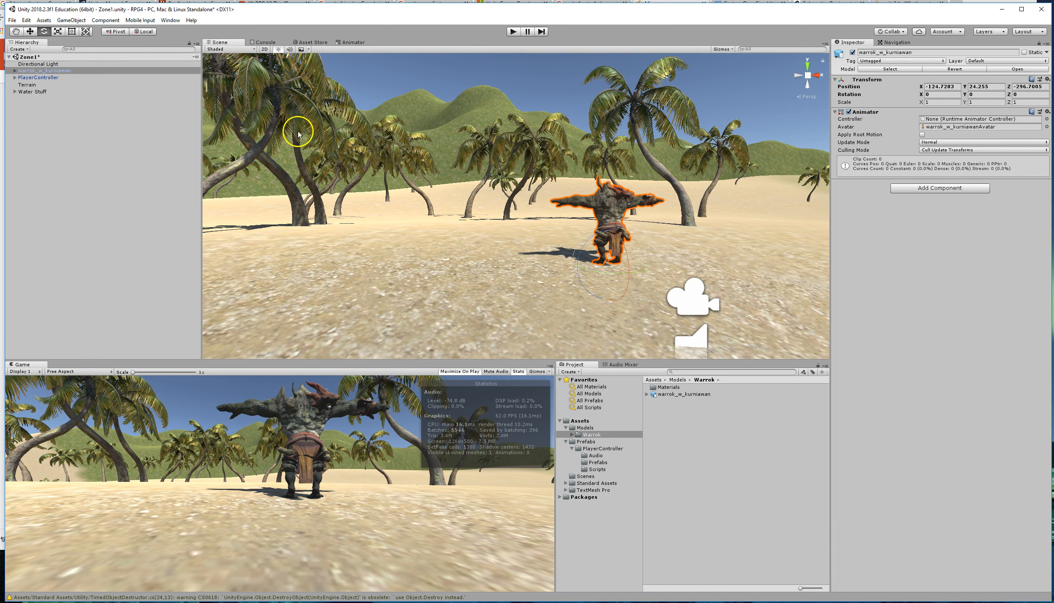
pyautogui.moveTo(620, 273); pyautogui.dragTo(355, 241)
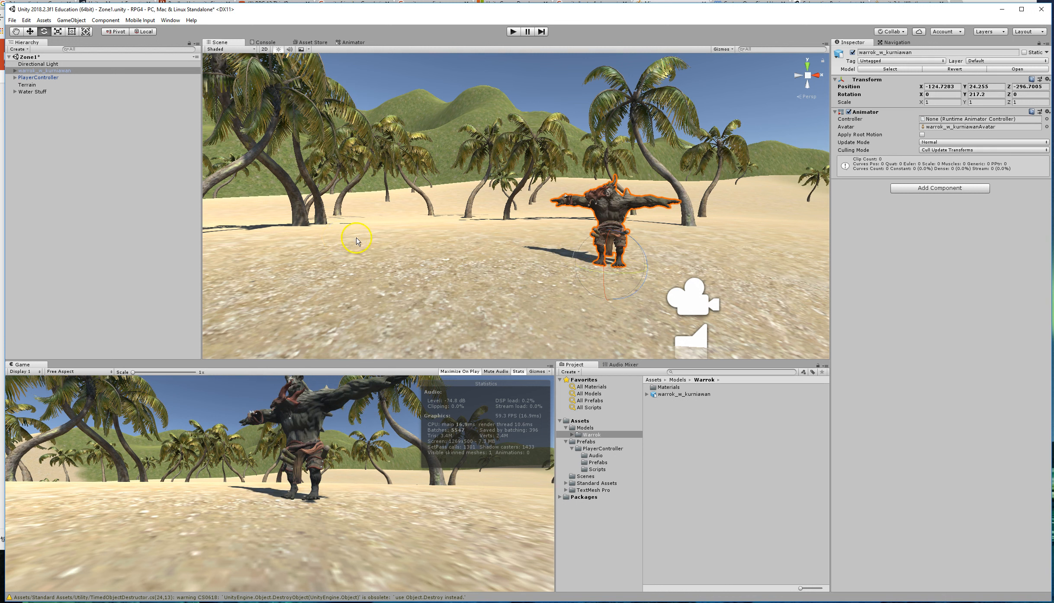
pyautogui.moveTo(625, 278); pyautogui.dragTo(665, 273)
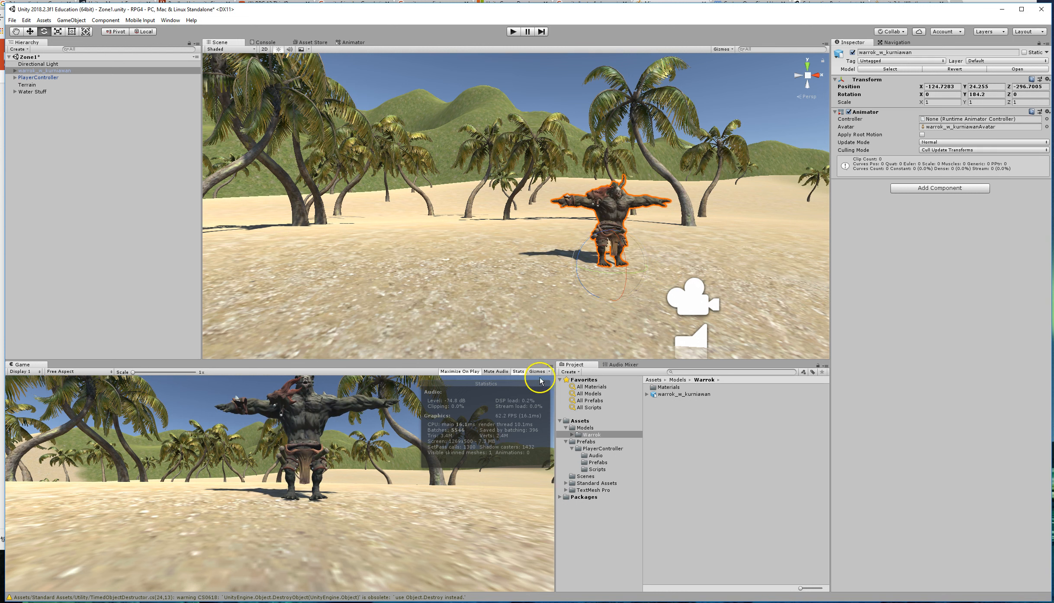
# Step: Expand the Warrok model asset, select its skinned mesh object, and show the full settings of the warrok_MAT material
pyautogui.click(647, 395)
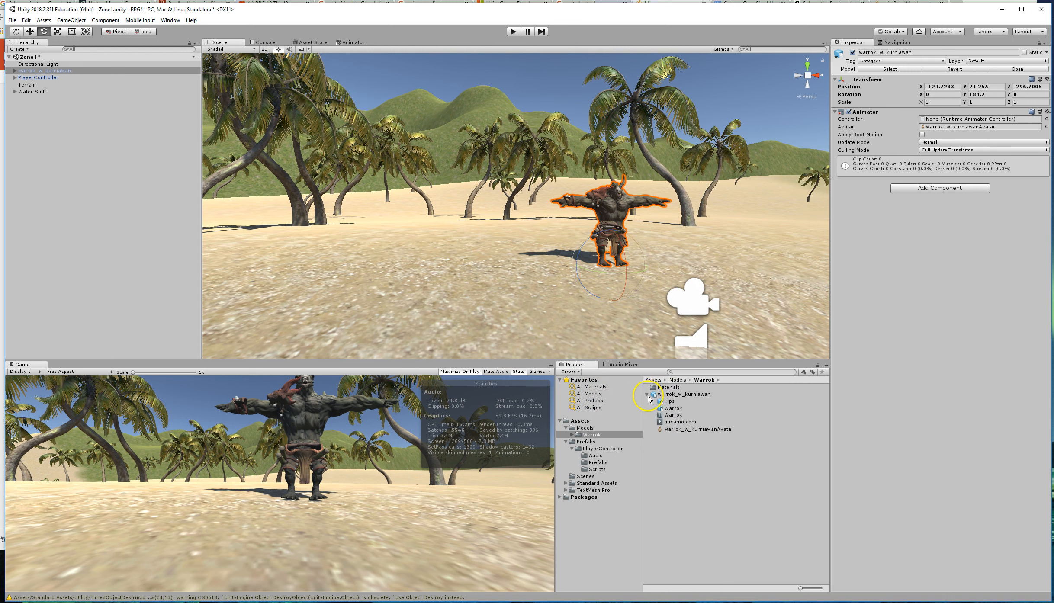
pyautogui.click(669, 409)
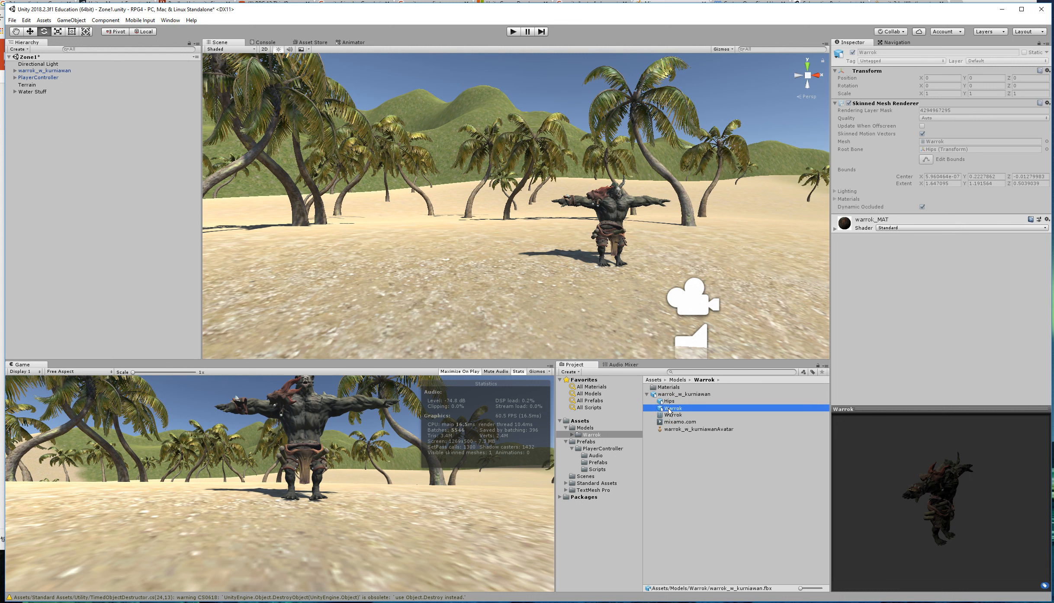
pyautogui.click(683, 395)
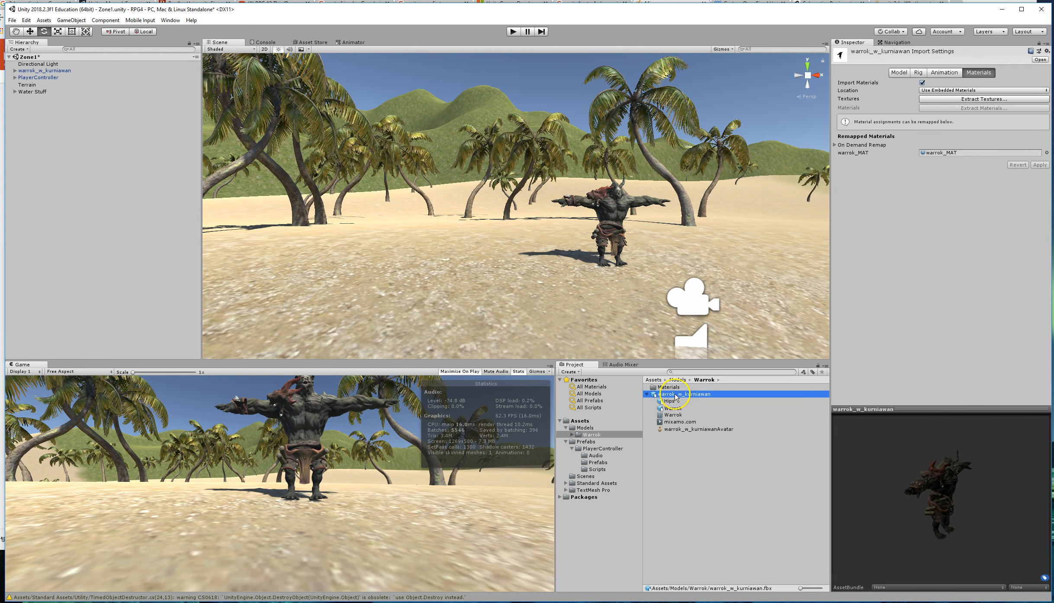
pyautogui.click(667, 416)
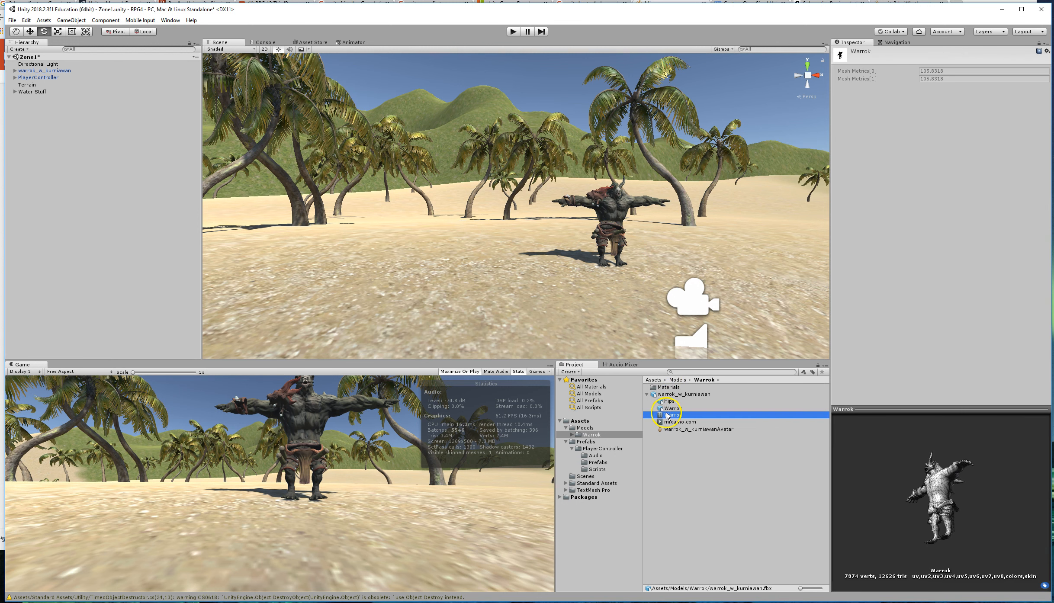
pyautogui.click(669, 408)
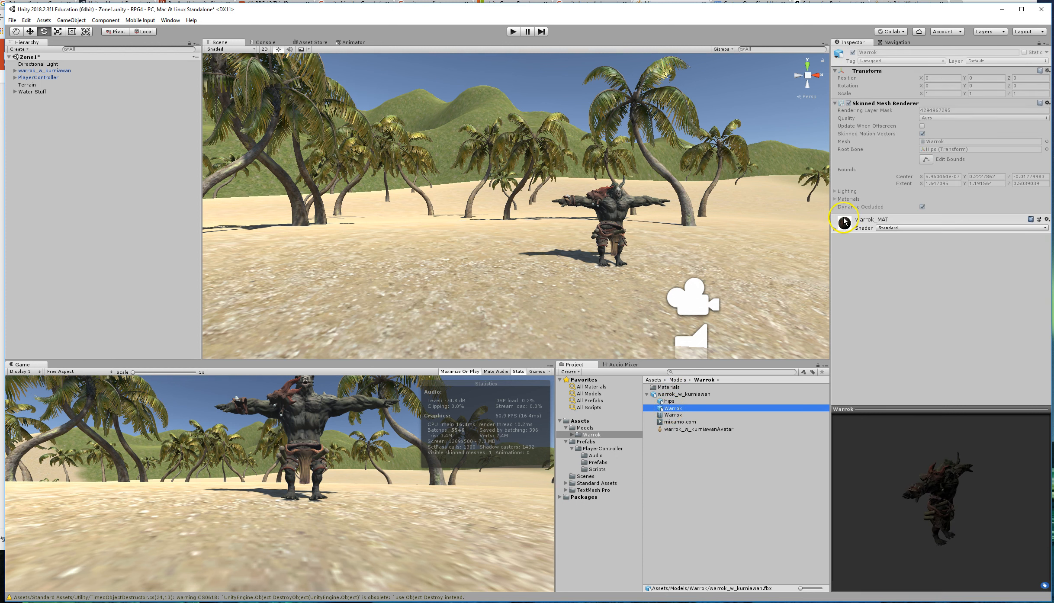
pyautogui.click(835, 229)
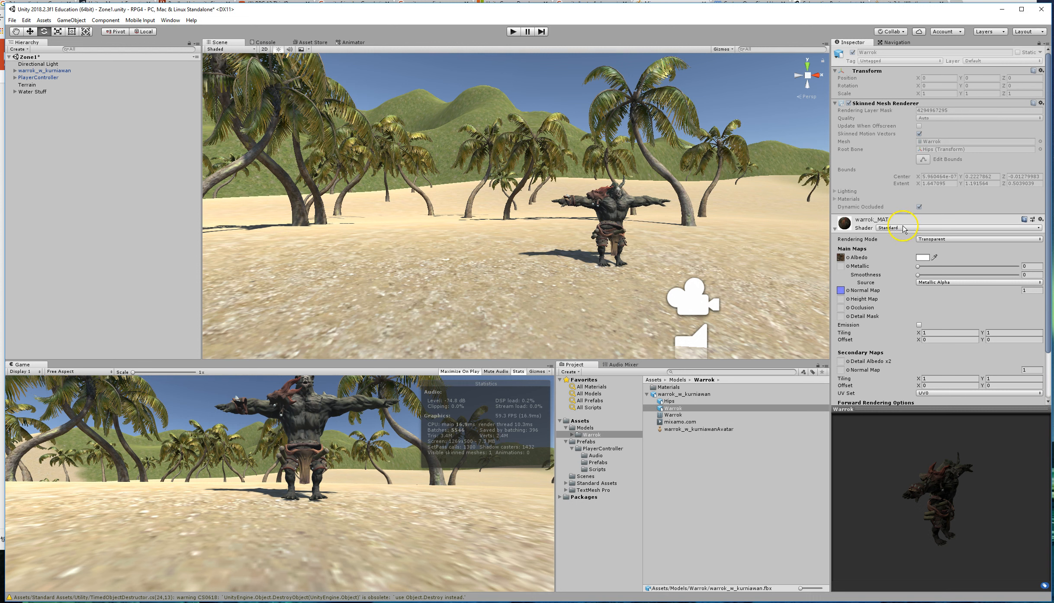
# Step: Try the Opaque rendering mode on warrok_MAT and return it to Transparent for comparison
pyautogui.click(924, 240)
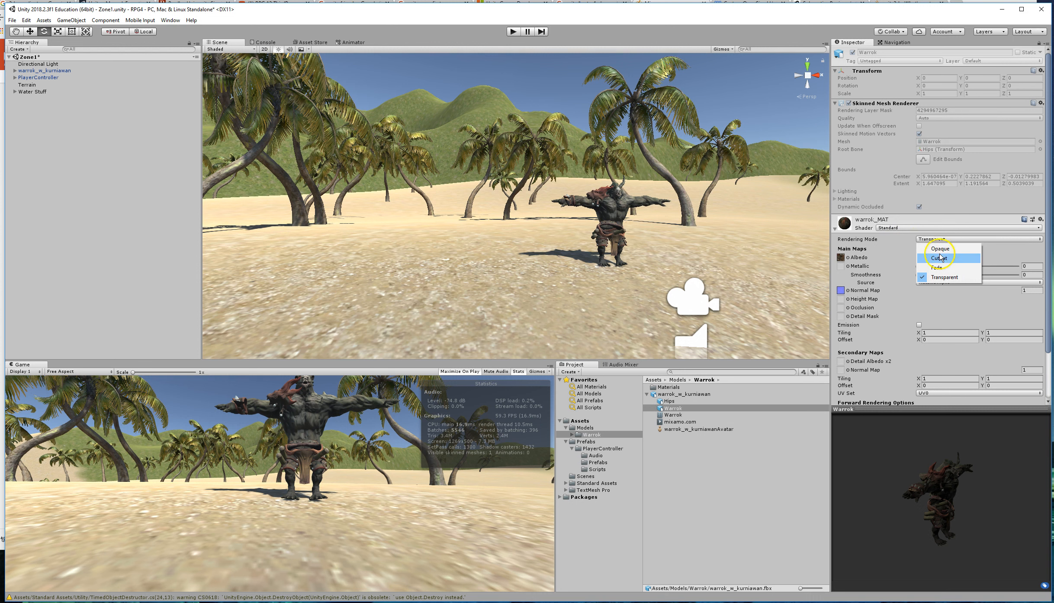
pyautogui.click(937, 250)
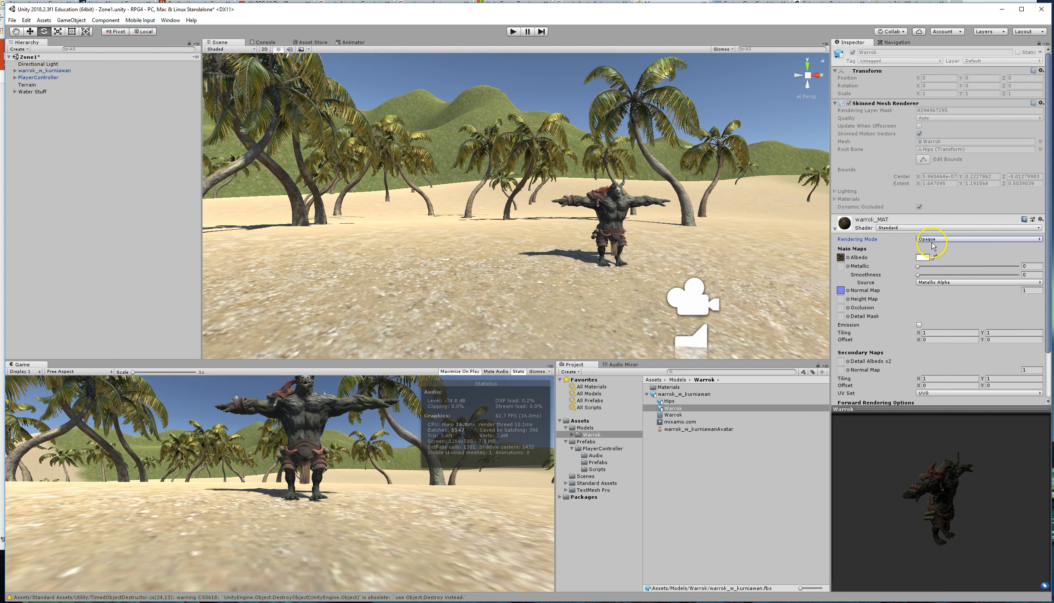
pyautogui.click(931, 245)
pyautogui.click(951, 278)
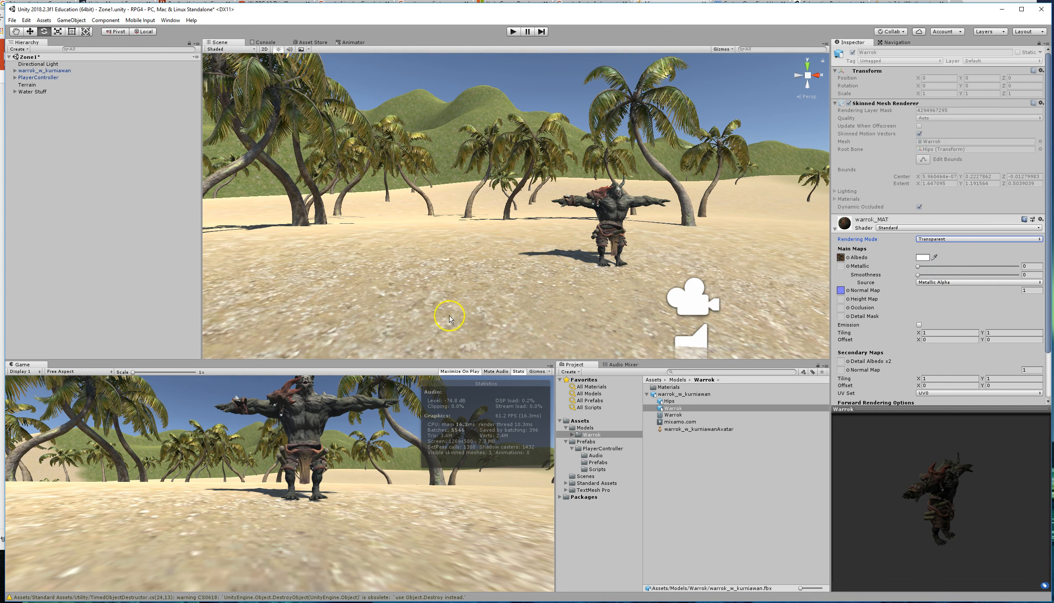
# Step: Set the rendering mode of the warrok_MAT material to Opaque
pyautogui.click(935, 240)
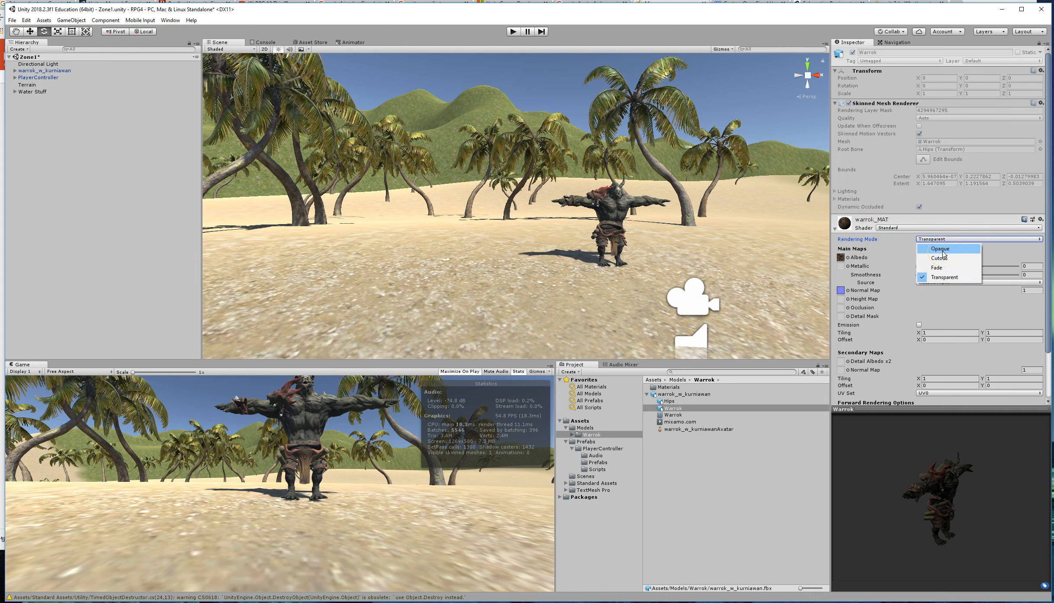
pyautogui.click(940, 249)
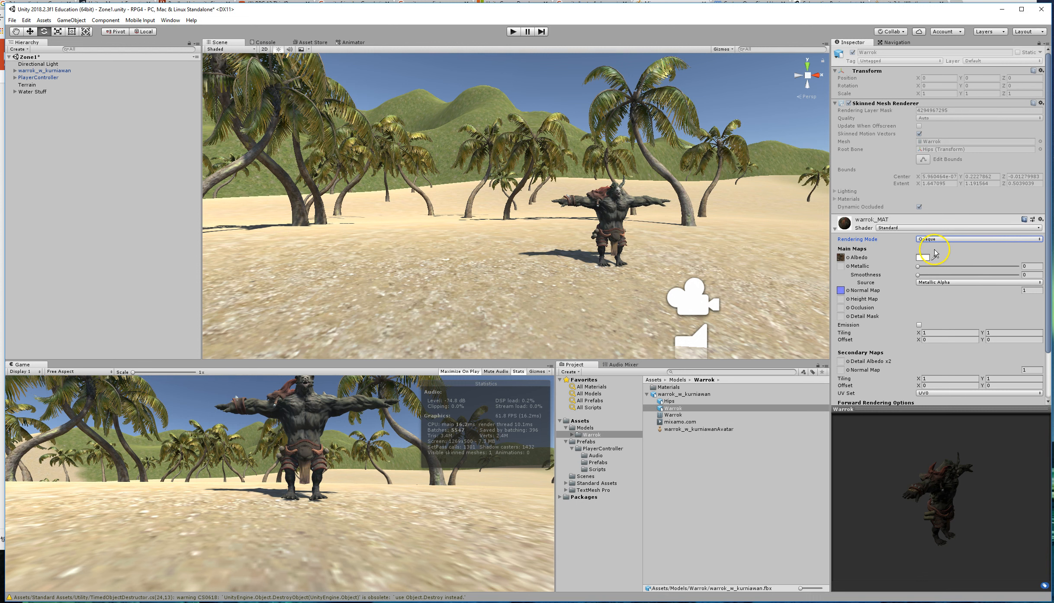
# Step: Try the Standard (Specular setup) shader on warrok_MAT and return it to the Standard shader
pyautogui.click(904, 228)
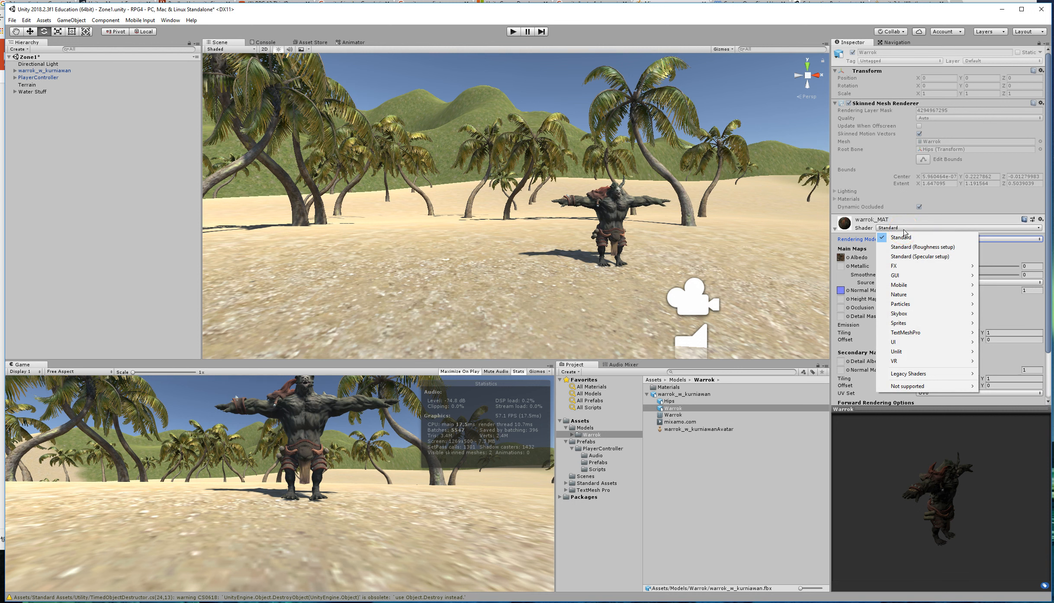
pyautogui.click(918, 257)
pyautogui.click(909, 239)
pyautogui.click(904, 228)
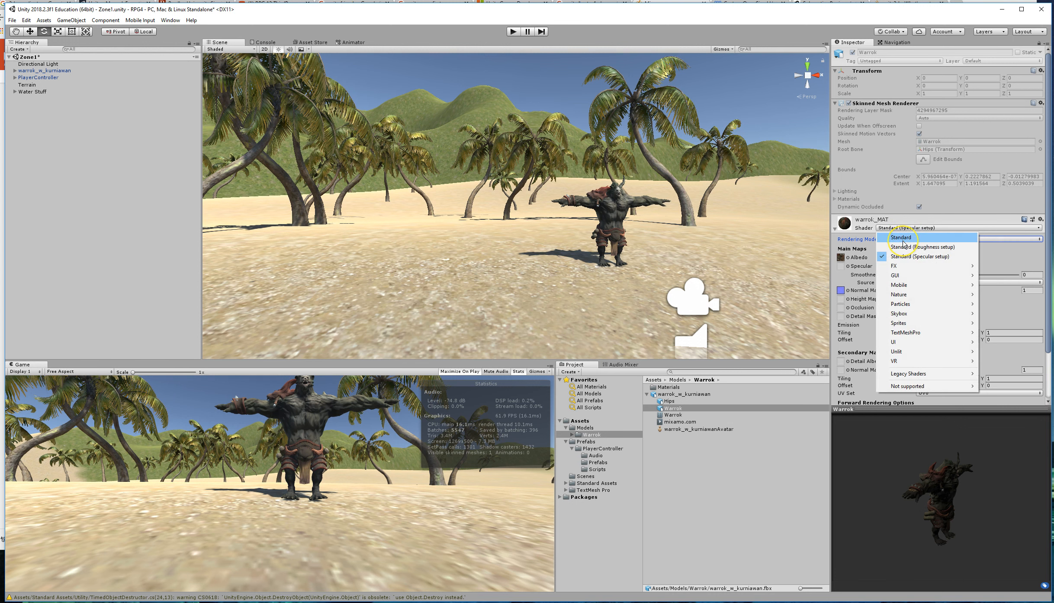
pyautogui.click(903, 241)
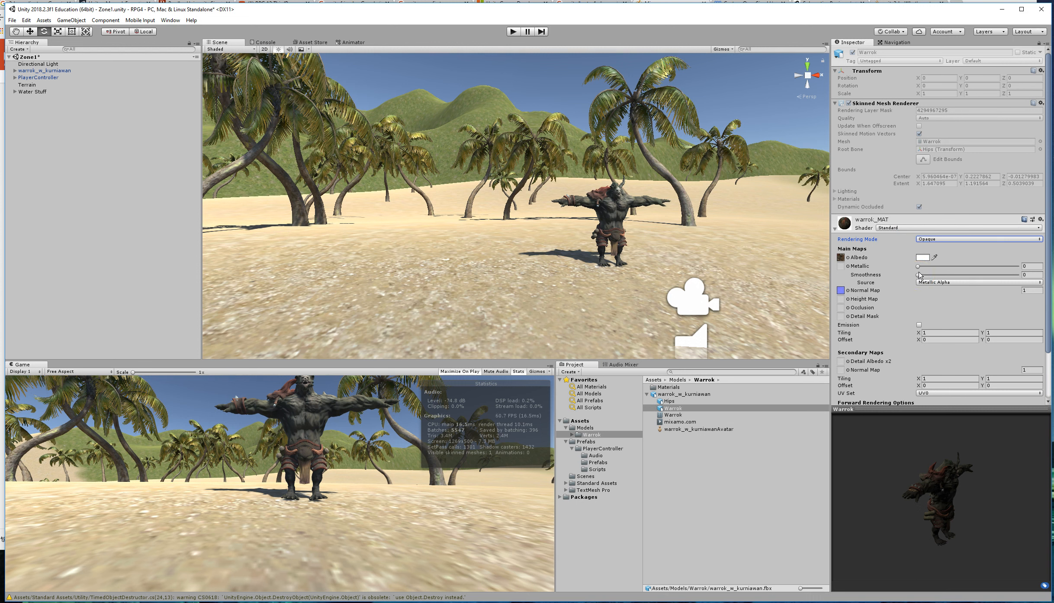
# Step: Try Albedo Alpha as the smoothness source of warrok_MAT and return it to Metallic Alpha
pyautogui.moveTo(918, 269)
pyautogui.mouseDown()
pyautogui.moveTo(957, 271)
pyautogui.moveTo(902, 270)
pyautogui.moveTo(922, 267)
pyautogui.moveTo(918, 281)
pyautogui.mouseUp()
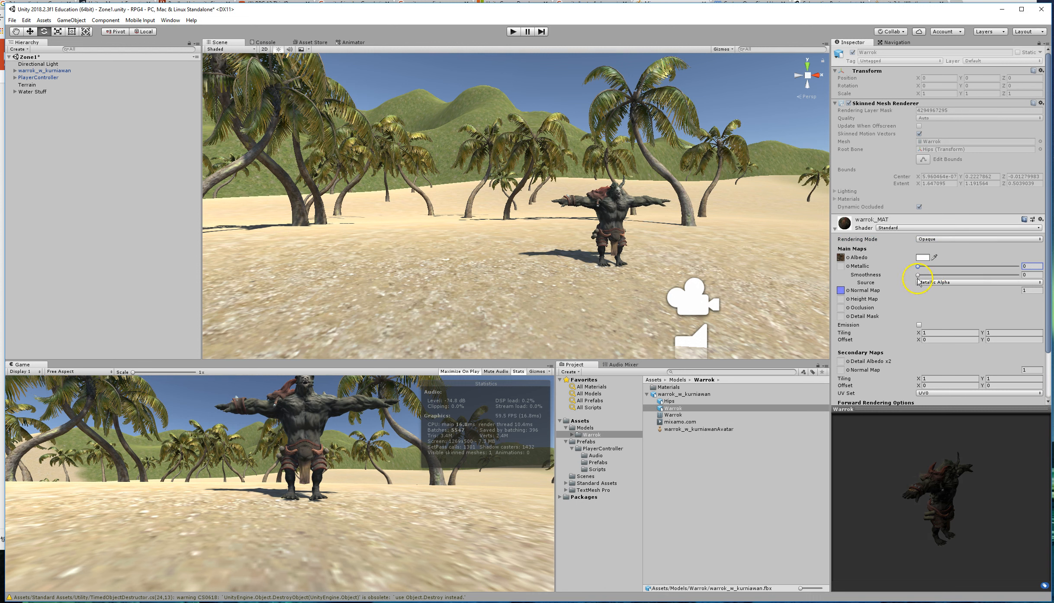
pyautogui.click(925, 282)
pyautogui.click(944, 301)
pyautogui.click(942, 284)
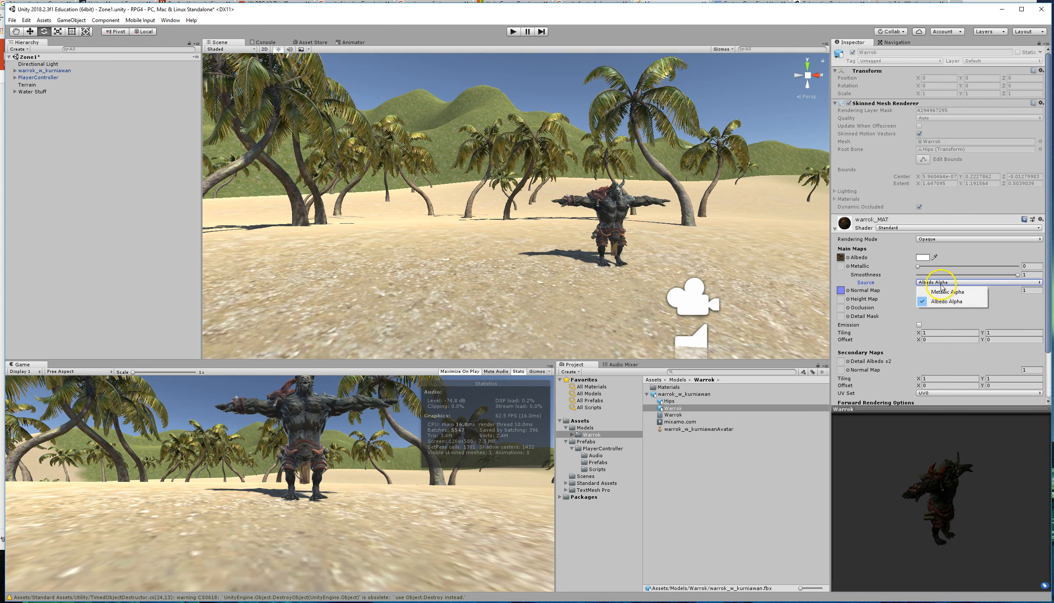
pyautogui.click(942, 294)
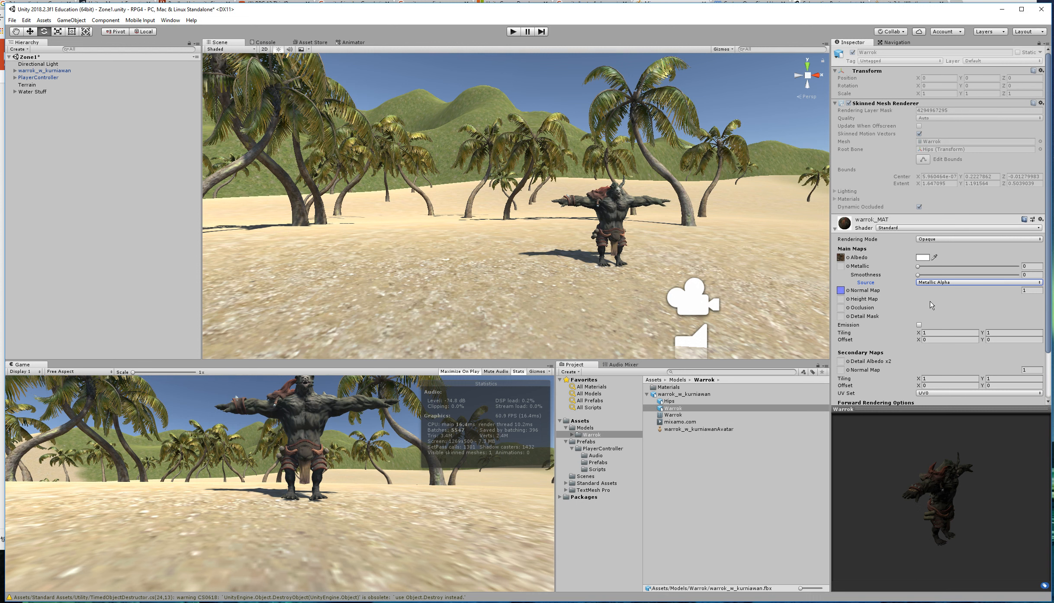
# Step: Open Warrok's Materials folder and inspect the import settings of the bear_specular texture
pyautogui.doubleClick(670, 387)
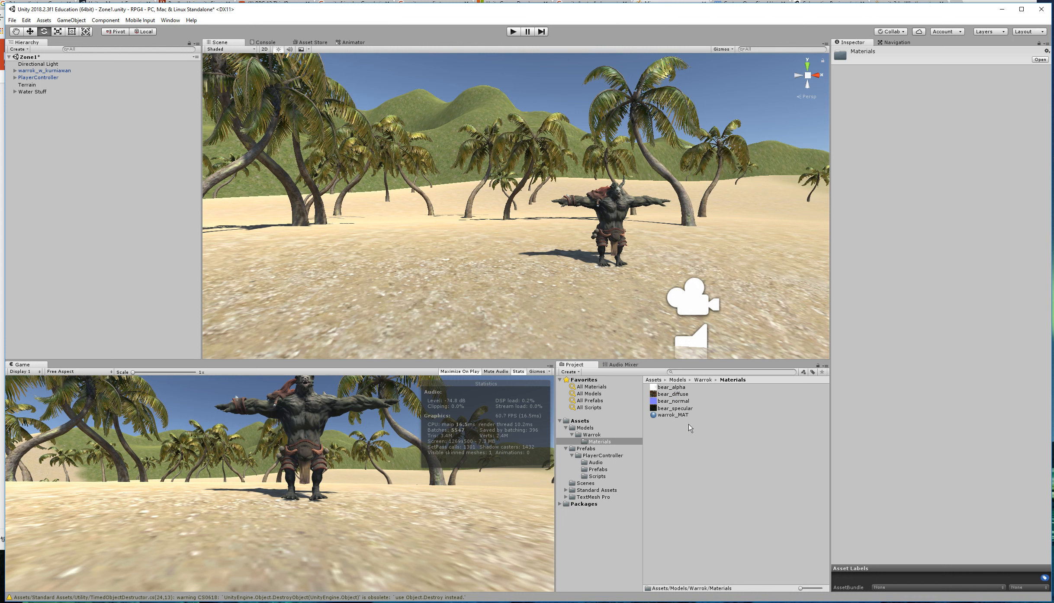
pyautogui.click(682, 409)
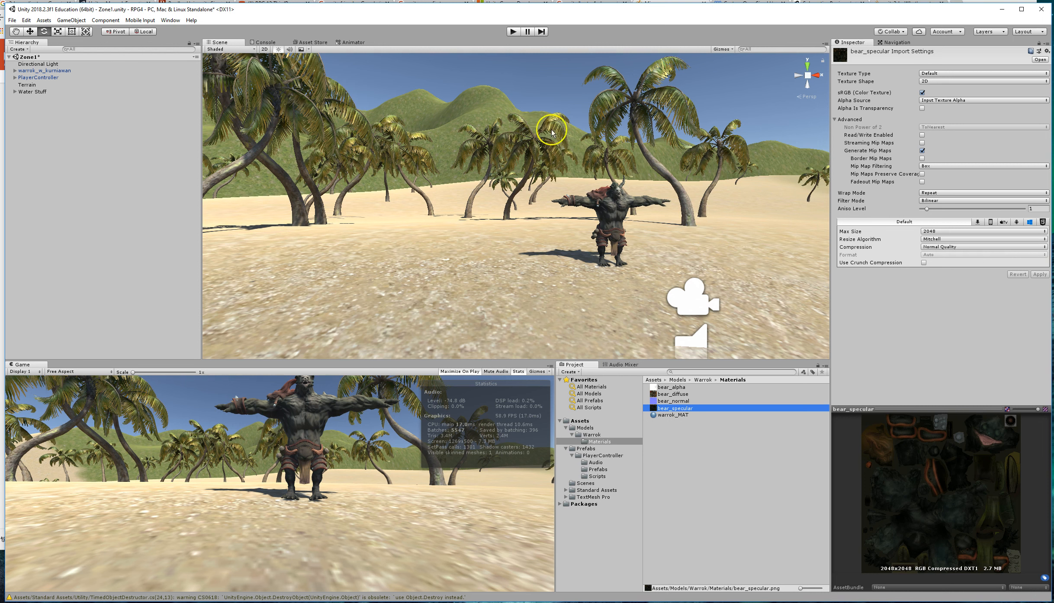
# Step: Switch to Mixamo in the browser, apply the Walking animation to the Warrok character and enable In Place
pyautogui.hotkey('alt', 'Tab')
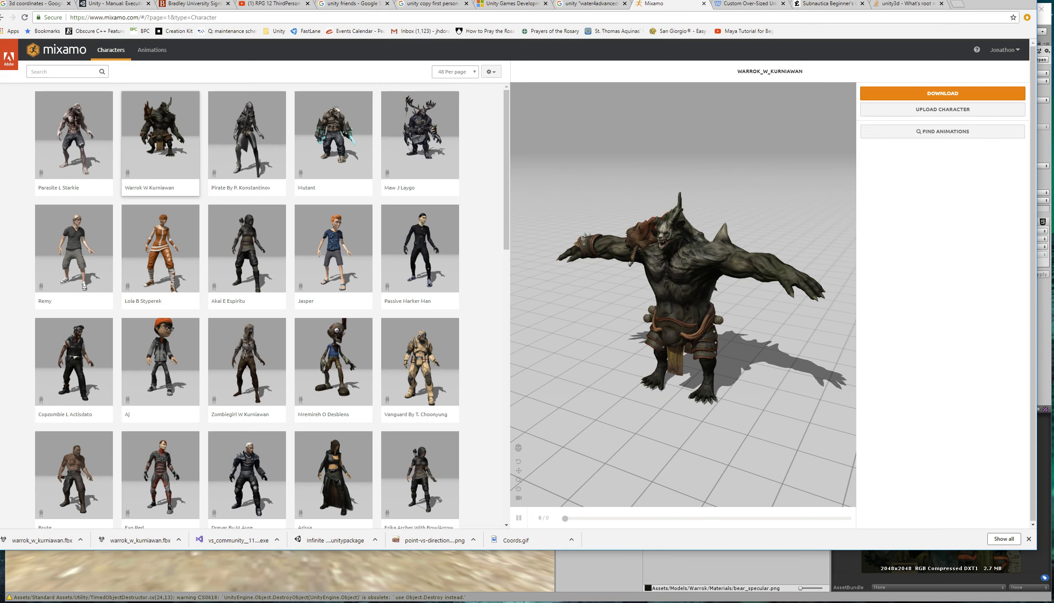
pyautogui.click(146, 48)
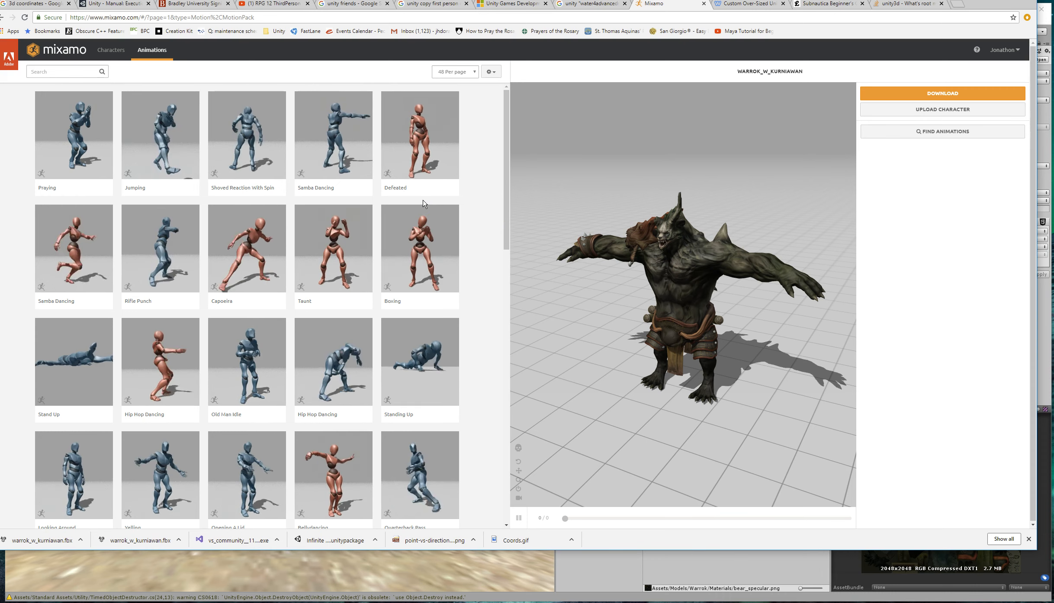
pyautogui.scroll(-4, 423, 203)
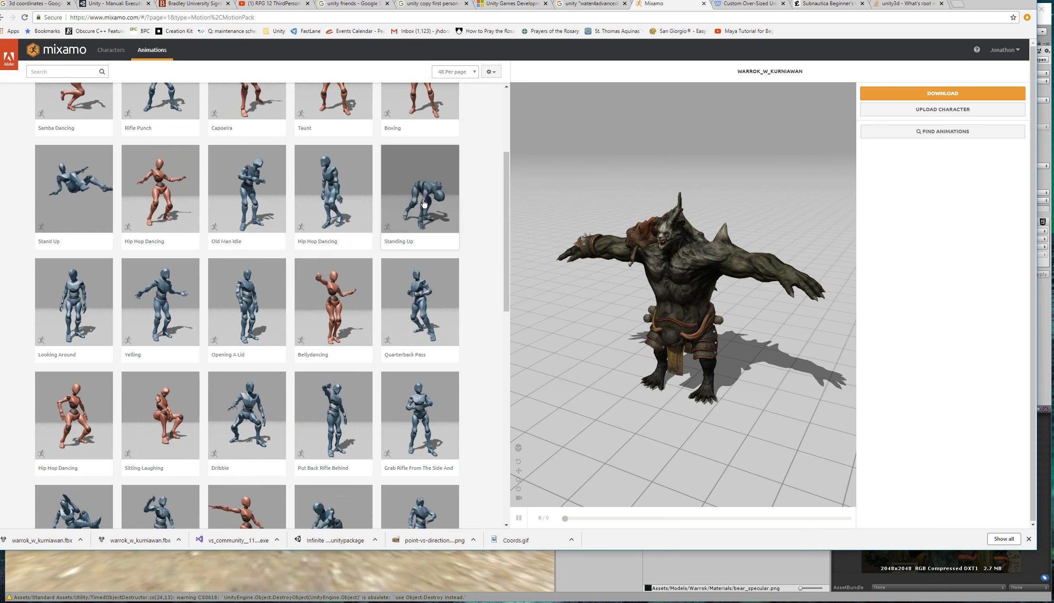
pyautogui.scroll(-5, 423, 203)
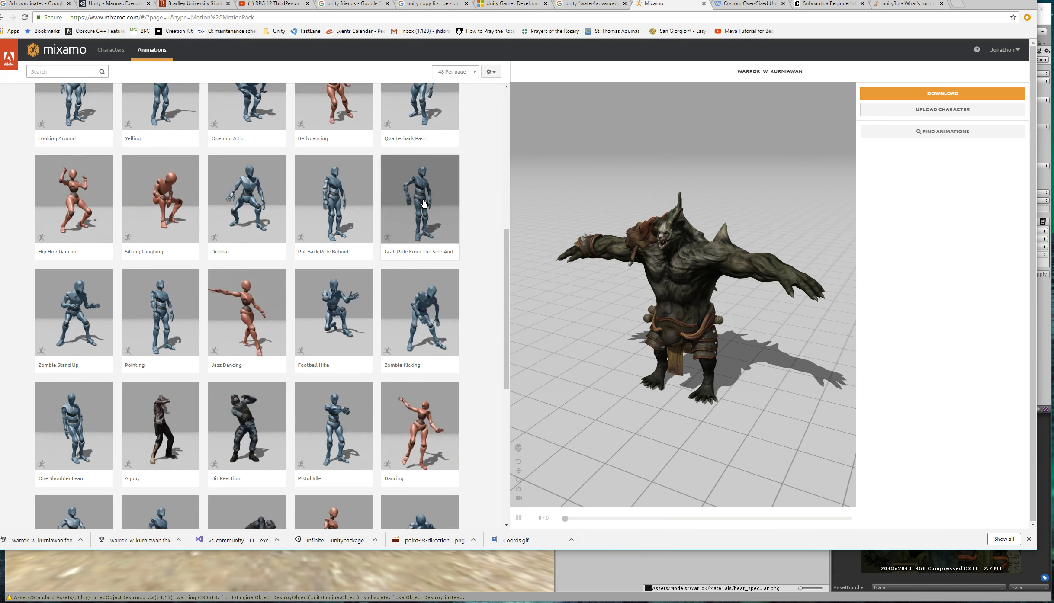
pyautogui.scroll(-3, 423, 203)
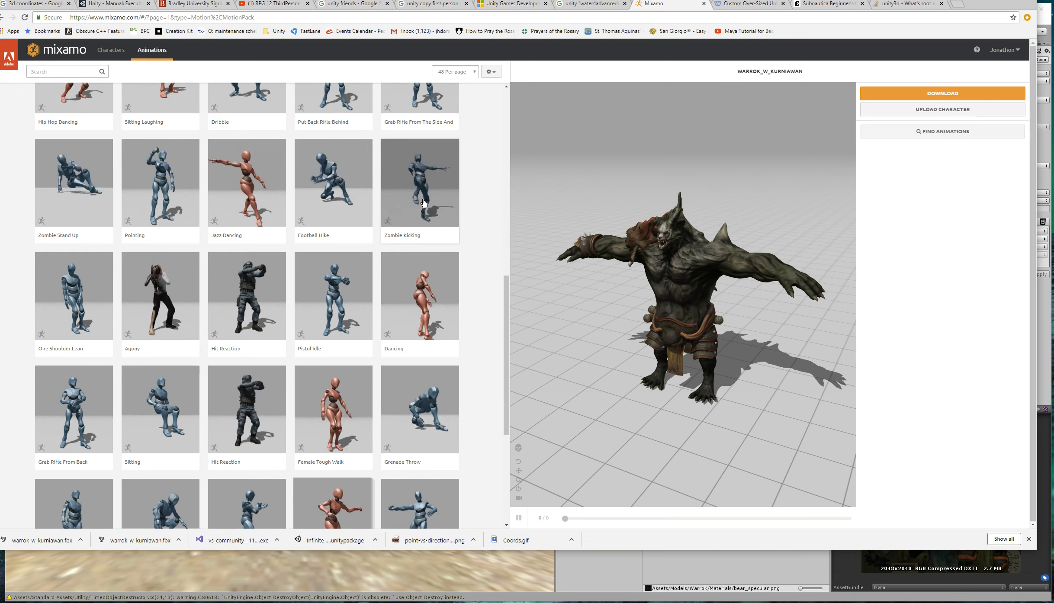
pyautogui.scroll(-4, 423, 203)
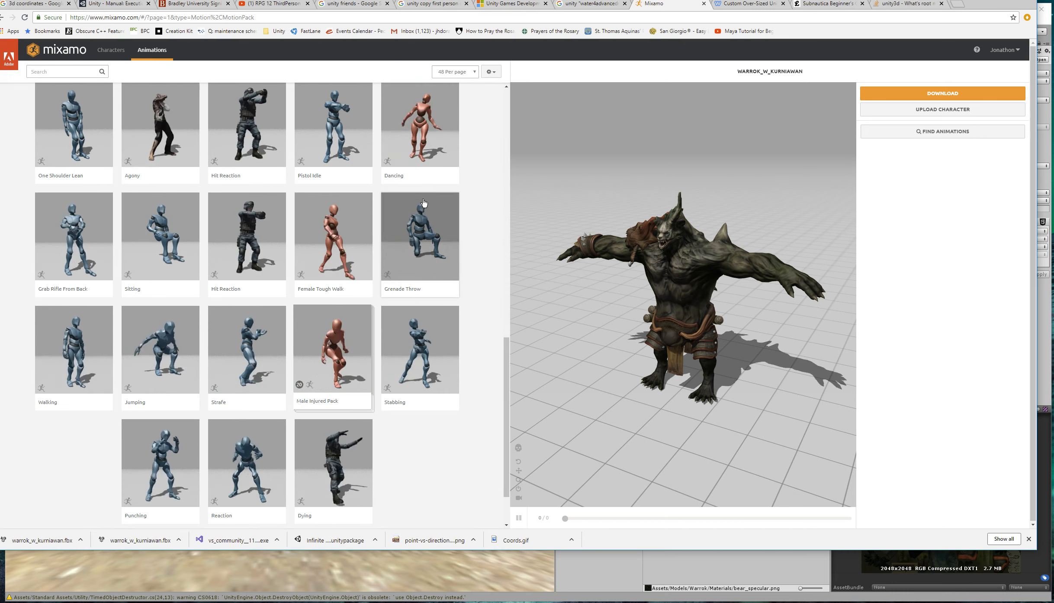
pyautogui.scroll(-2, 423, 203)
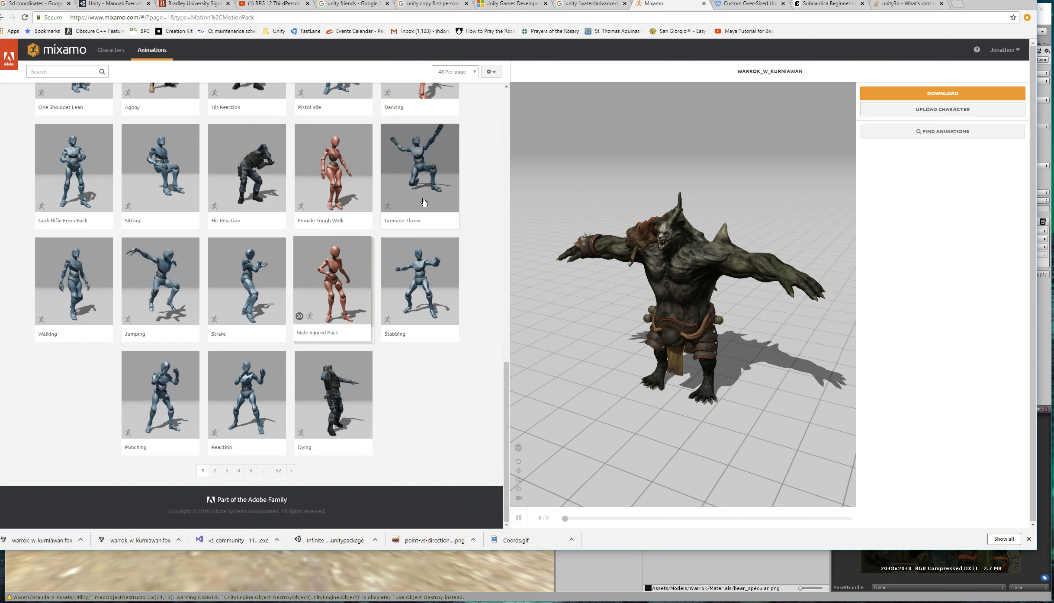
pyautogui.click(51, 279)
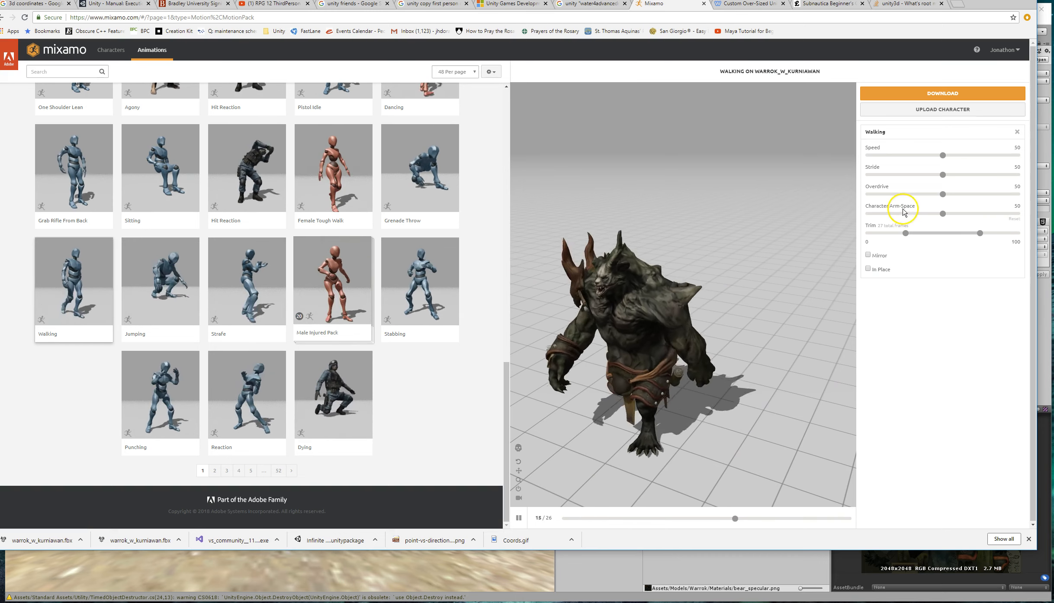
pyautogui.click(867, 269)
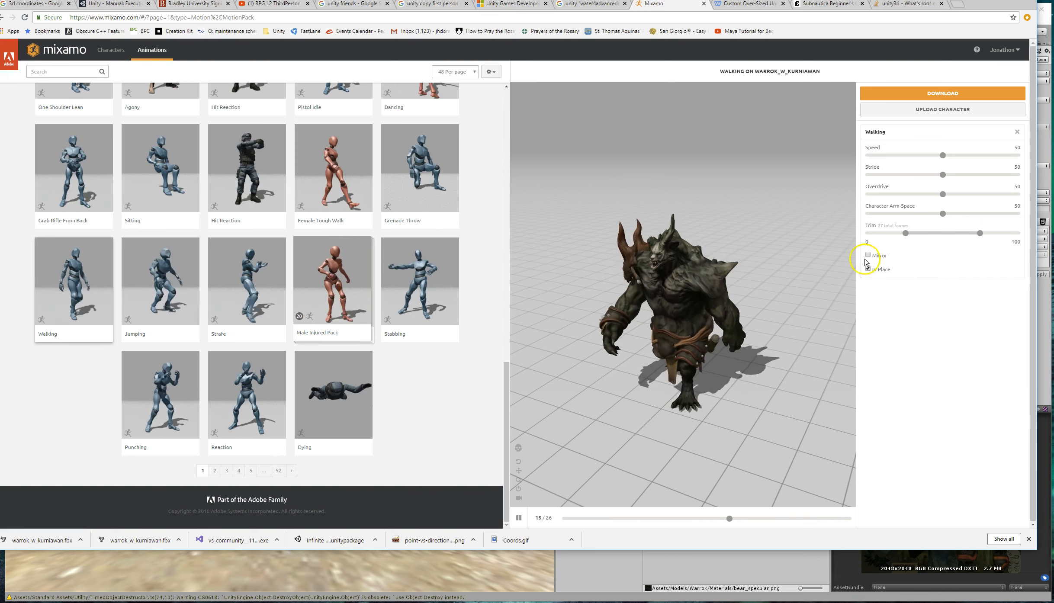
pyautogui.click(895, 96)
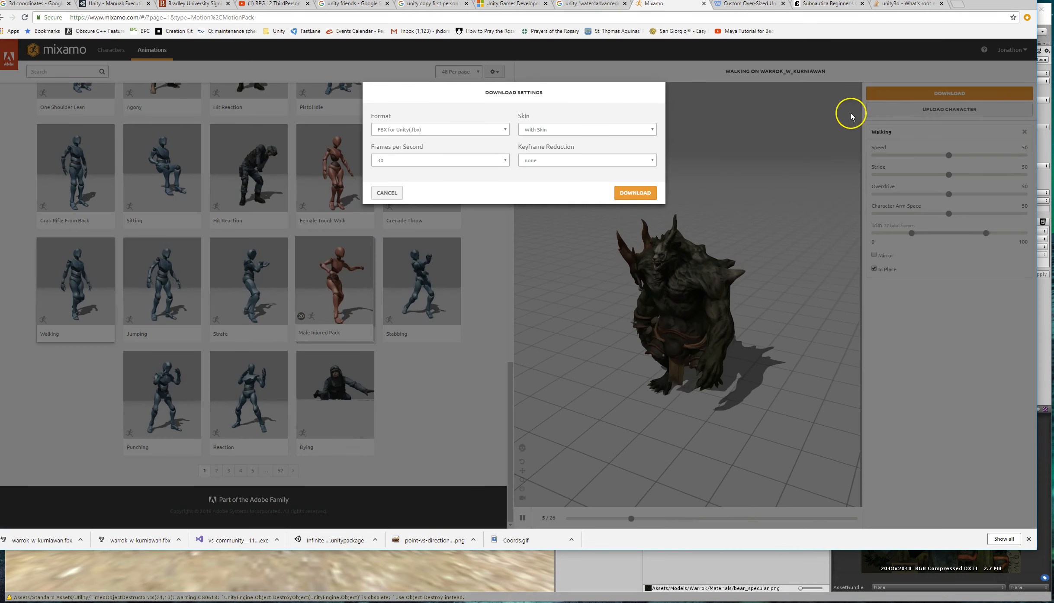
pyautogui.click(635, 130)
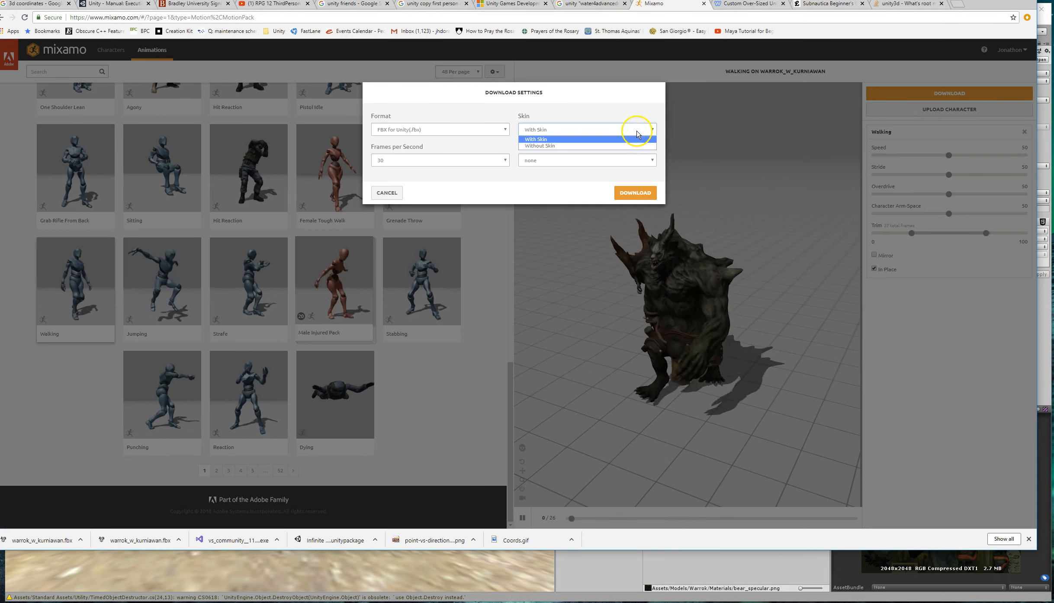
pyautogui.click(626, 152)
pyautogui.click(613, 134)
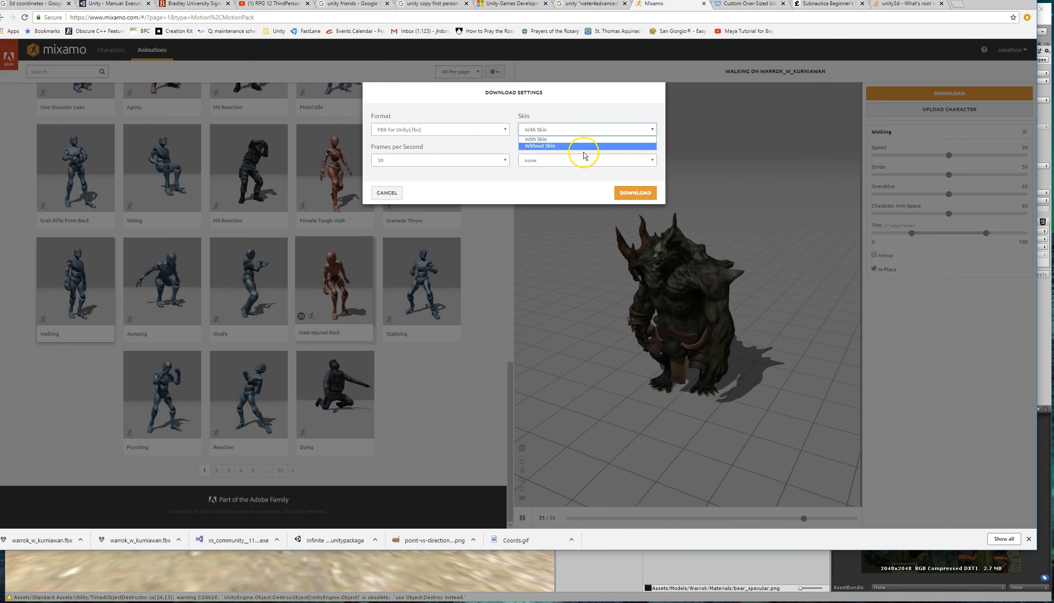
pyautogui.click(536, 145)
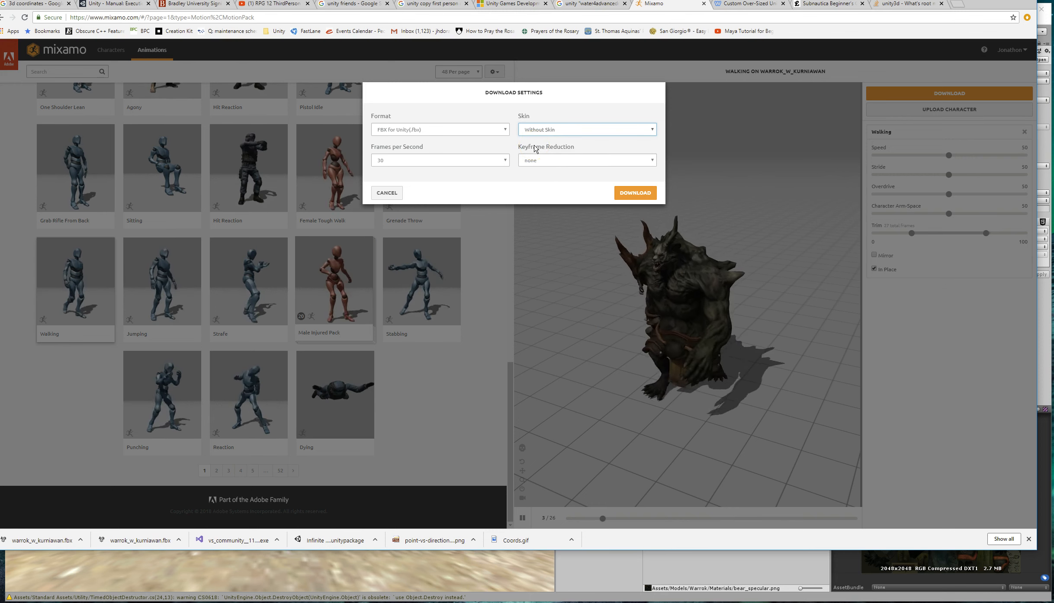
pyautogui.click(636, 196)
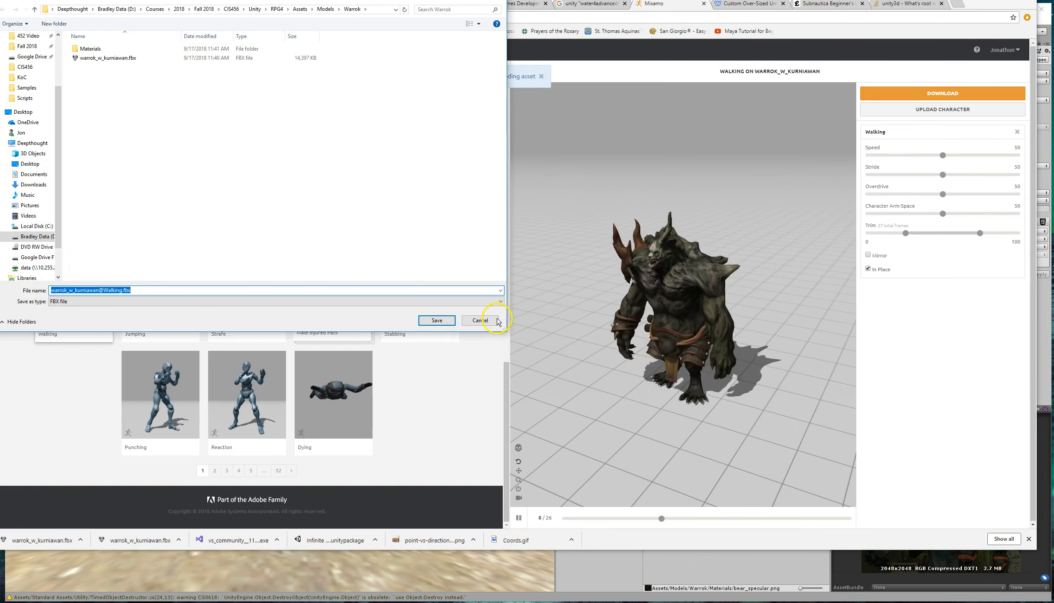
pyautogui.click(436, 320)
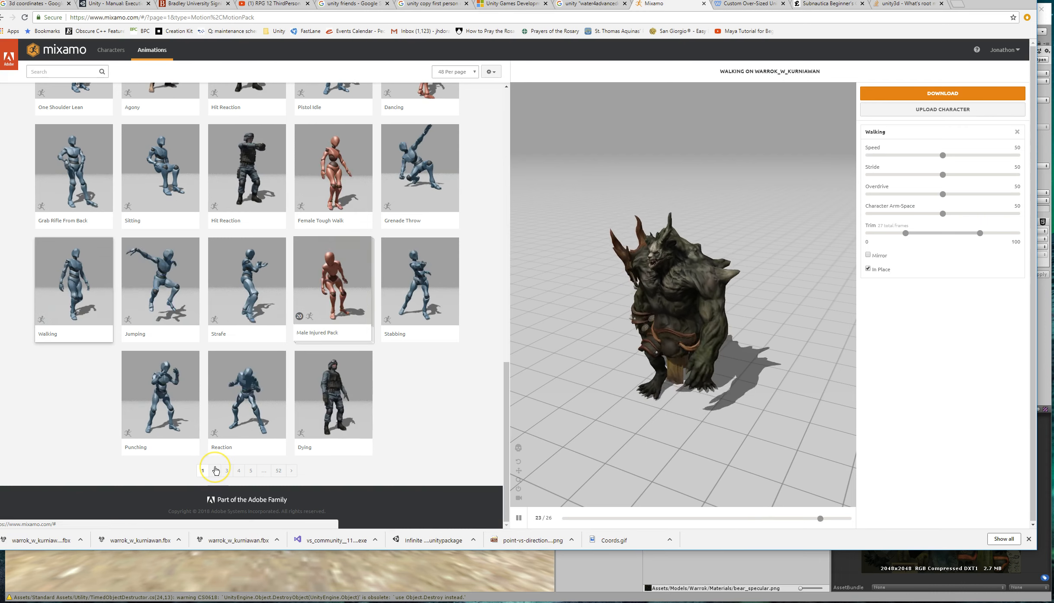
# Step: Preview on Warrok the Dying animation from the first results page and the one beside Hip Hop Dancing on page 2
pyautogui.click(334, 419)
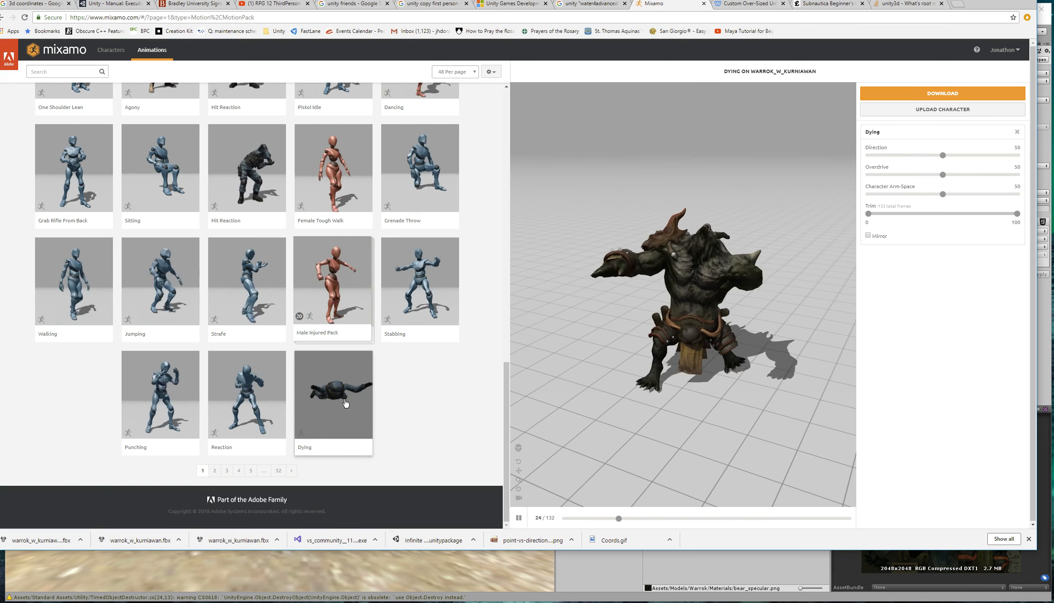
pyautogui.click(328, 392)
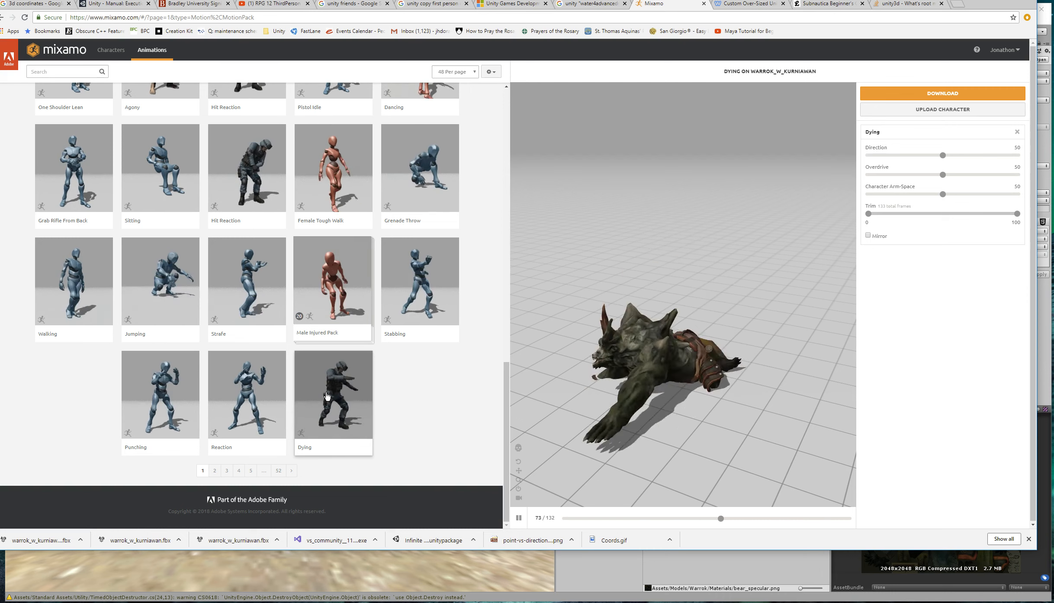
pyautogui.click(258, 471)
pyautogui.click(215, 473)
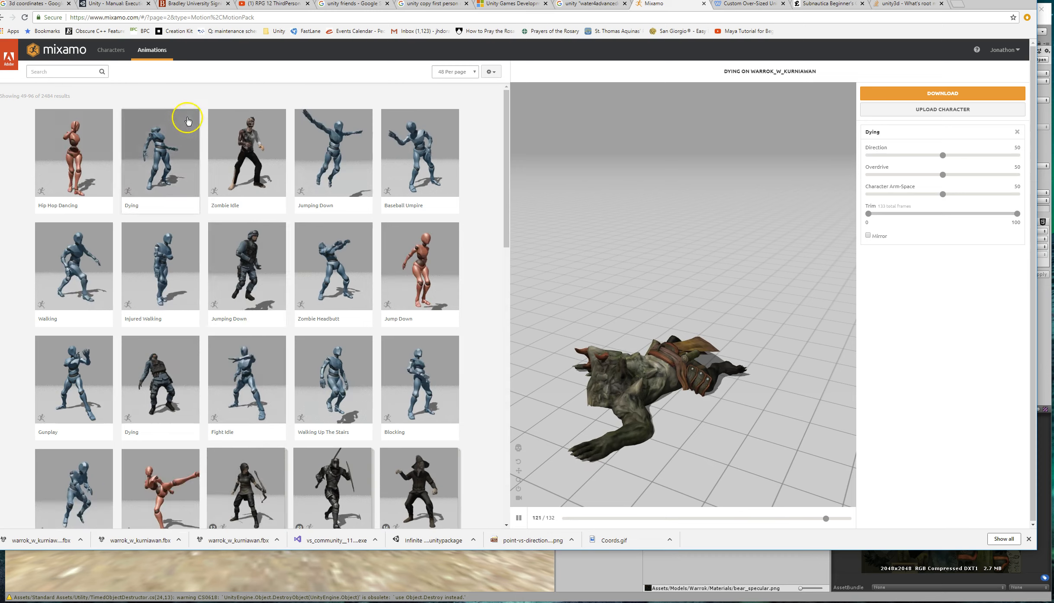
pyautogui.click(187, 120)
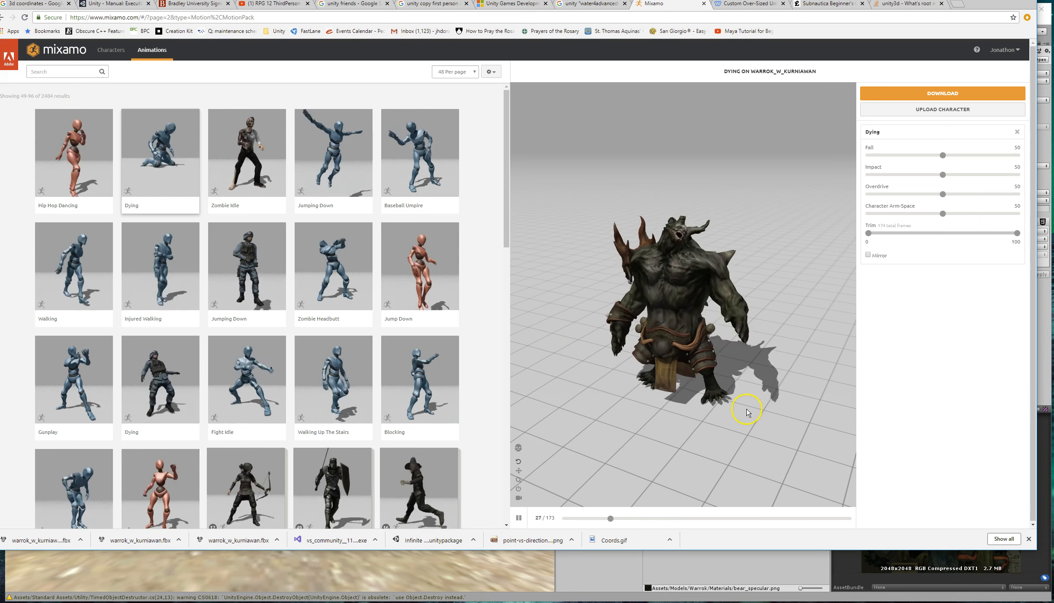
pyautogui.moveTo(759, 371); pyautogui.dragTo(762, 356, button='middle')
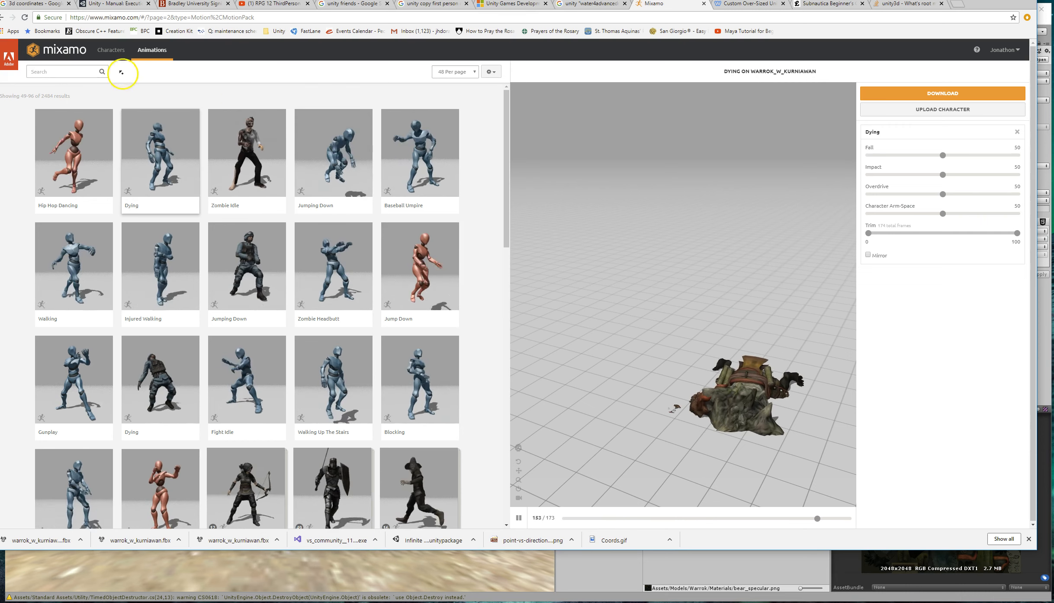
# Step: Apply the Dying animation between Gunplay and Fight Idle to the Warrok character and browse the neighbouring animations
pyautogui.click(146, 373)
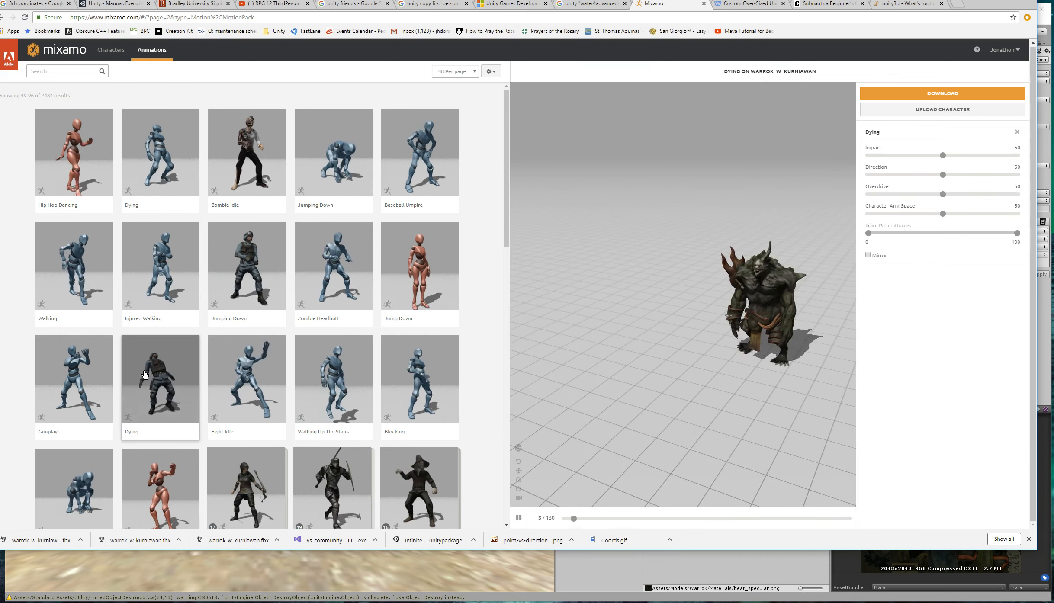
pyautogui.scroll(-3, 145, 374)
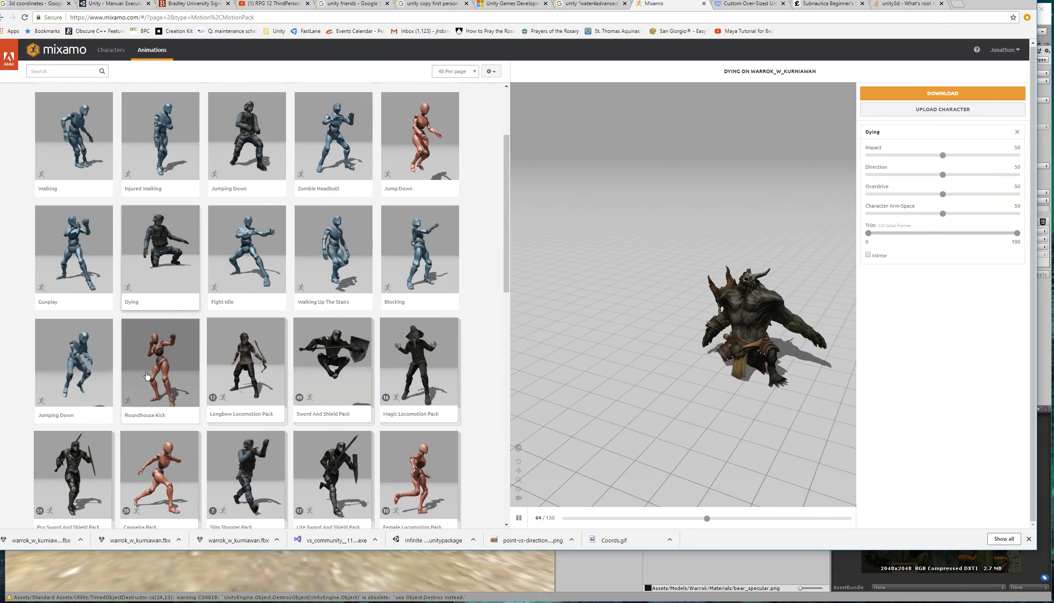
pyautogui.scroll(-6, 146, 375)
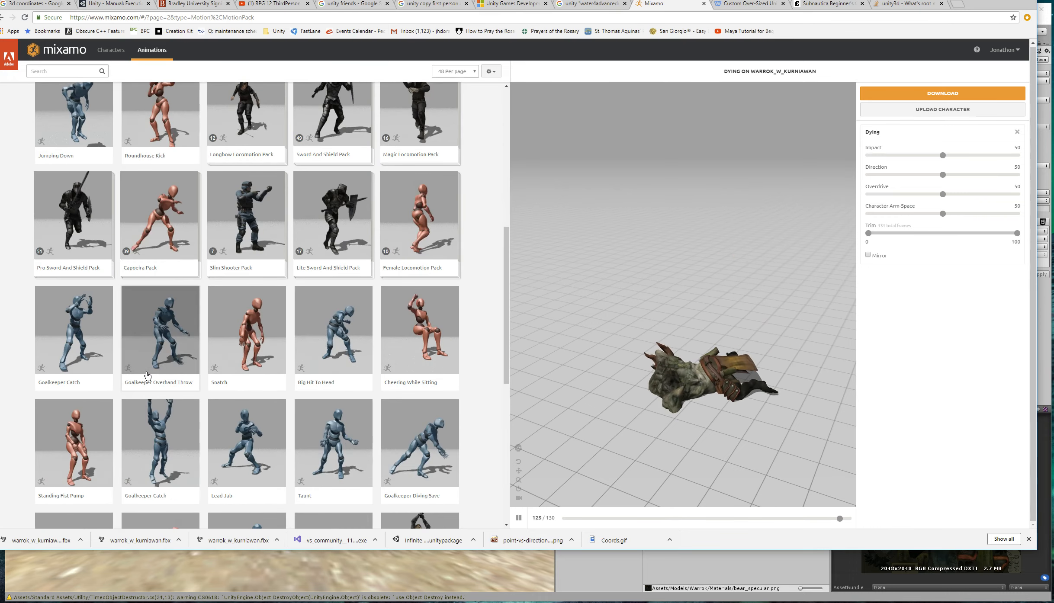
pyautogui.scroll(4, 147, 374)
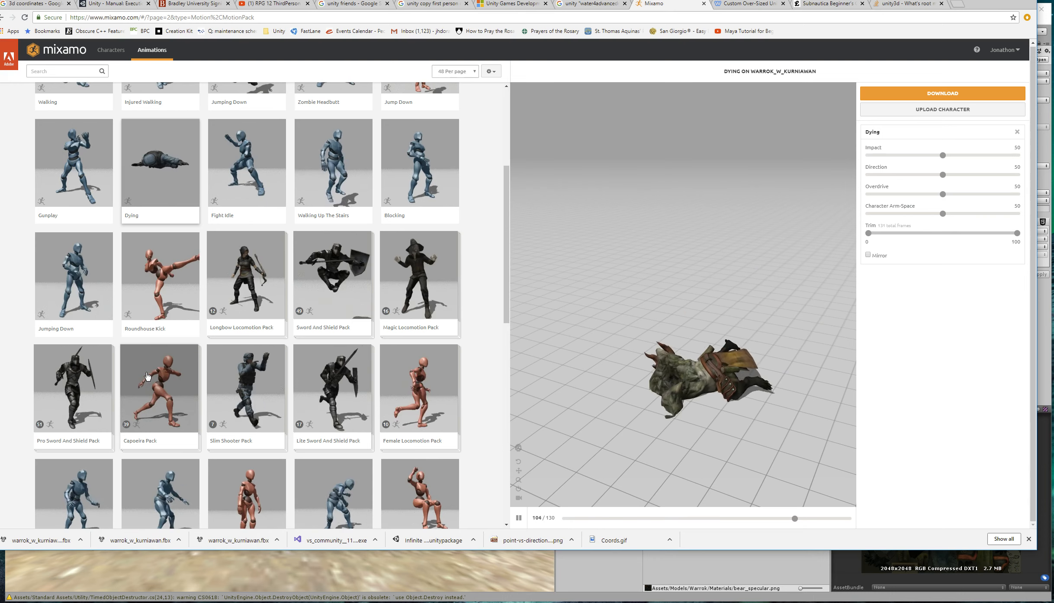
pyautogui.scroll(-5, 147, 375)
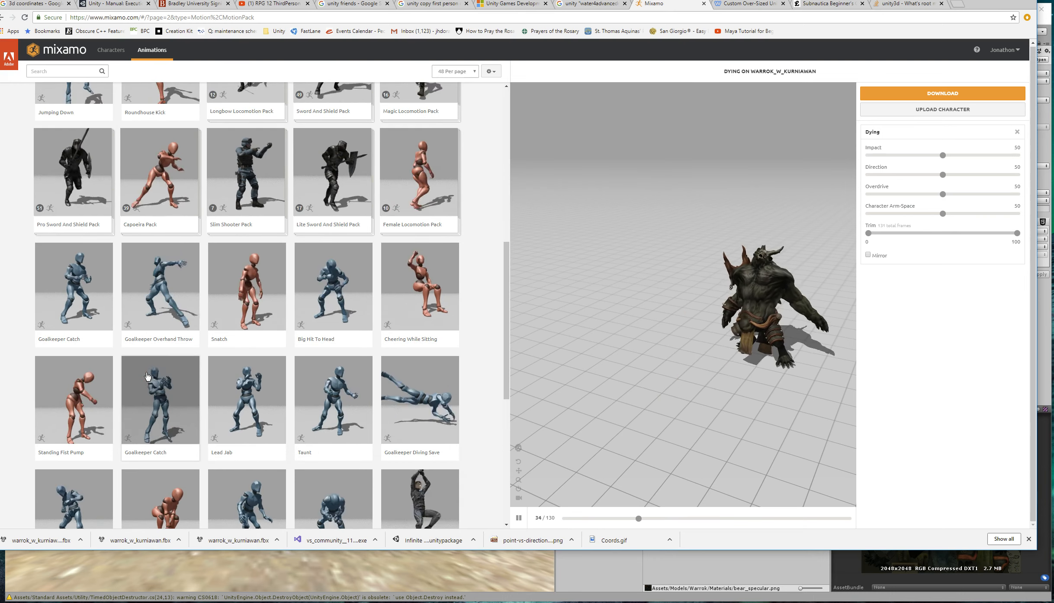
pyautogui.scroll(4, 147, 376)
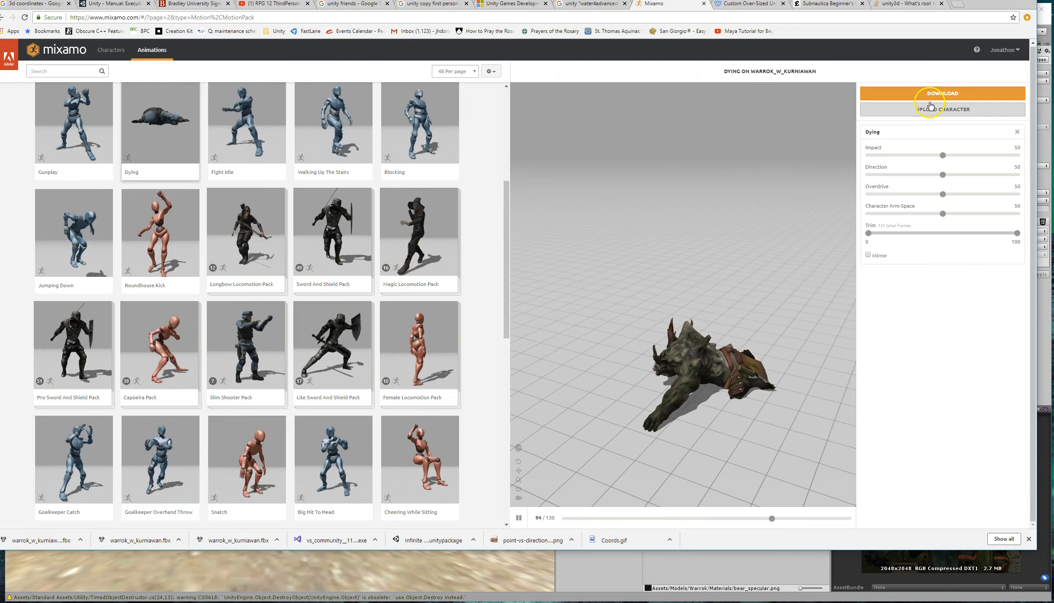
pyautogui.click(932, 95)
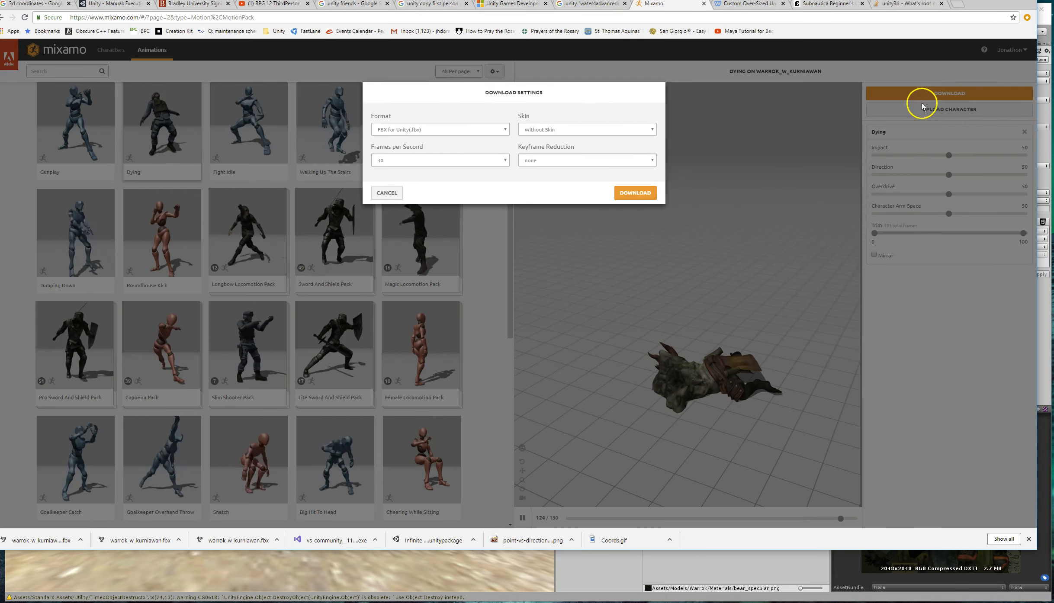
pyautogui.click(639, 194)
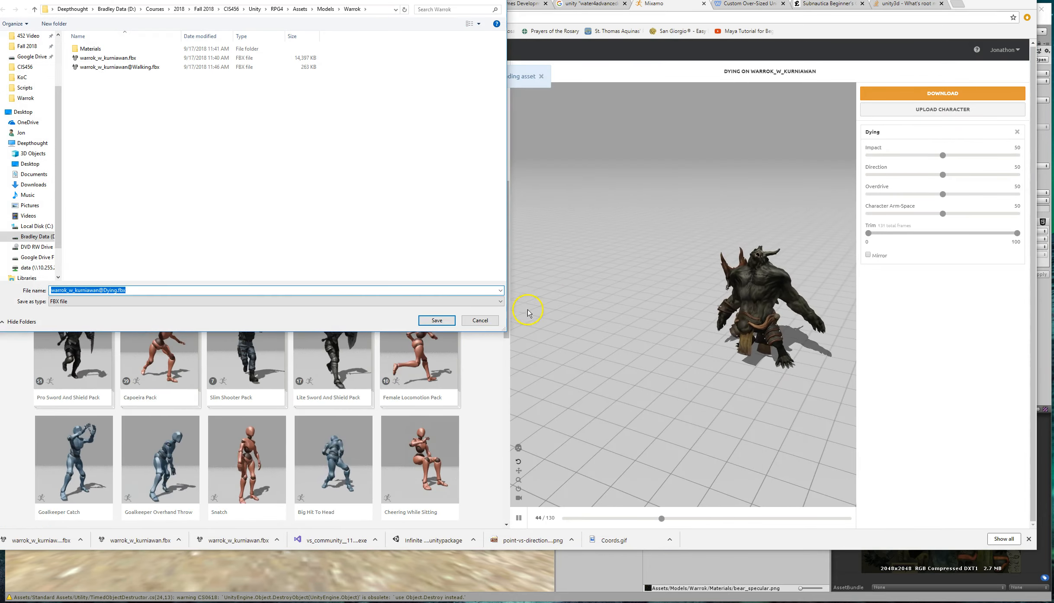
pyautogui.click(438, 321)
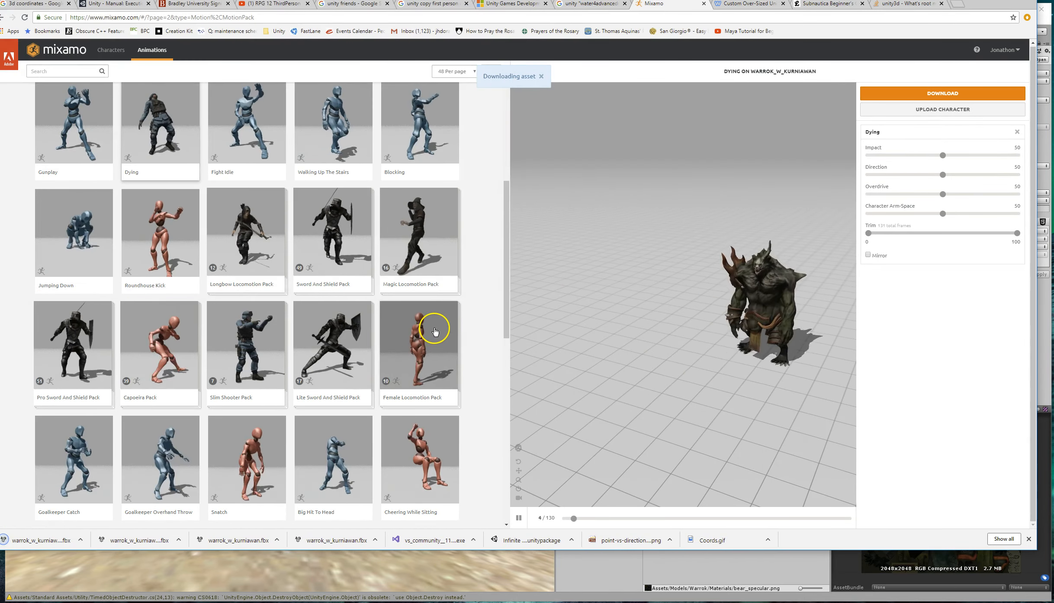
# Step: Search the animations for "run", apply the Running animation in the second row's middle to Warrok, and enable In Place
pyautogui.scroll(-5, 439, 325)
pyautogui.scroll(10, 435, 331)
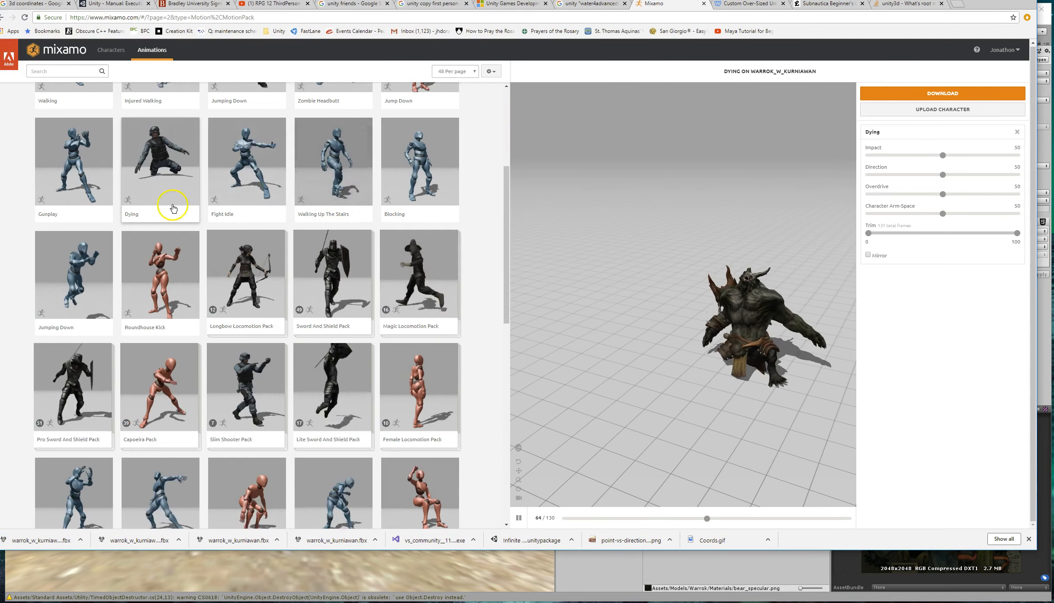
pyautogui.click(61, 69)
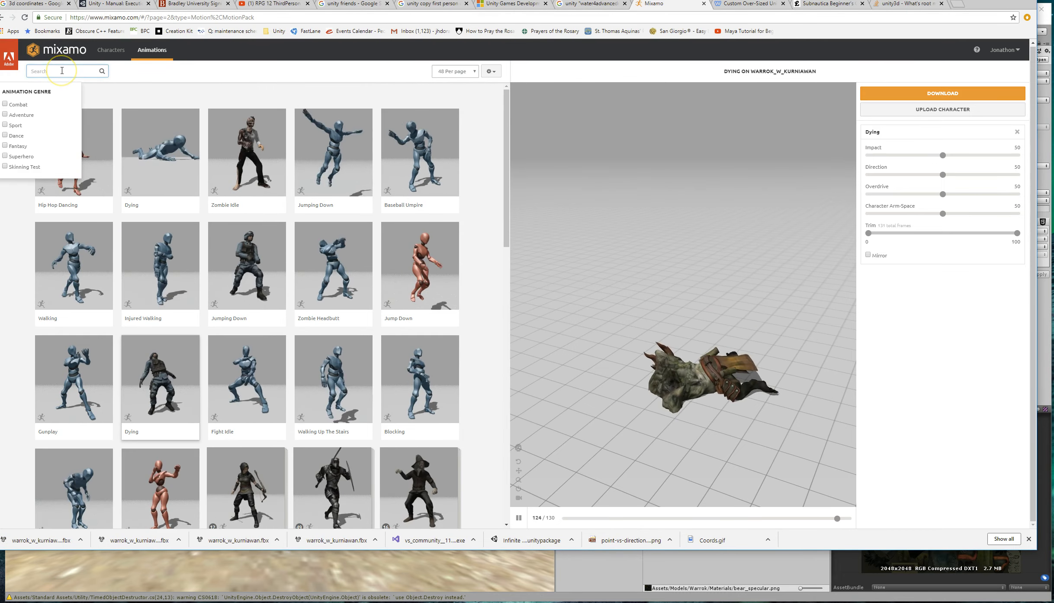
pyautogui.write('run')
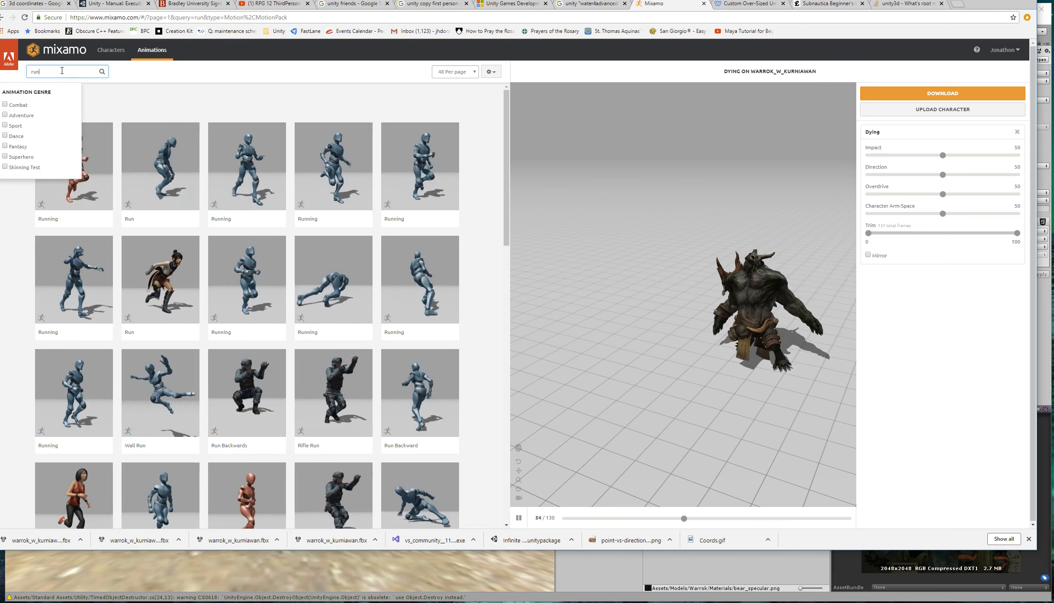
pyautogui.click(318, 109)
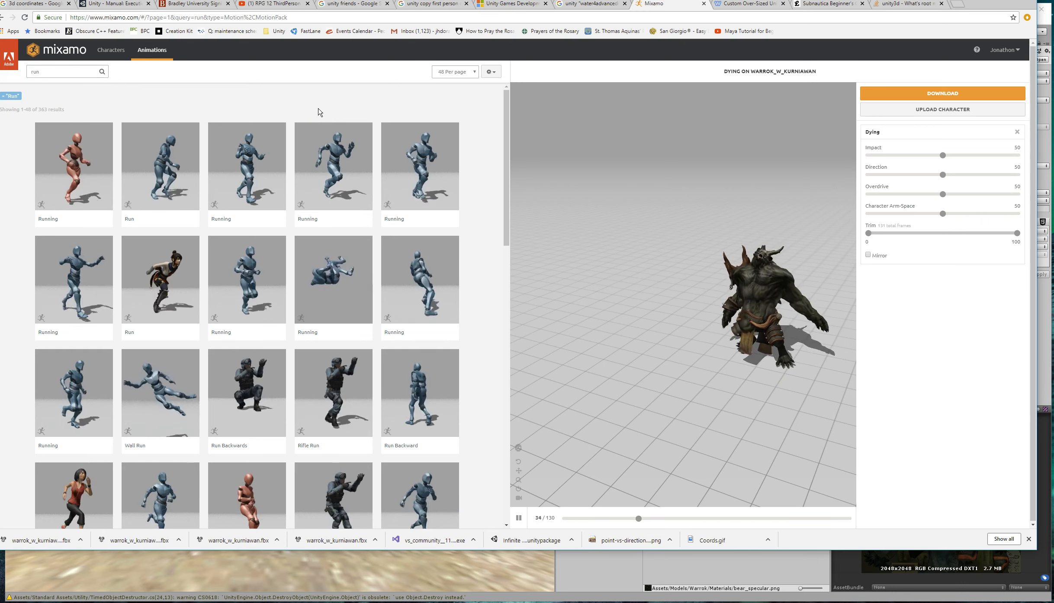
pyautogui.click(259, 265)
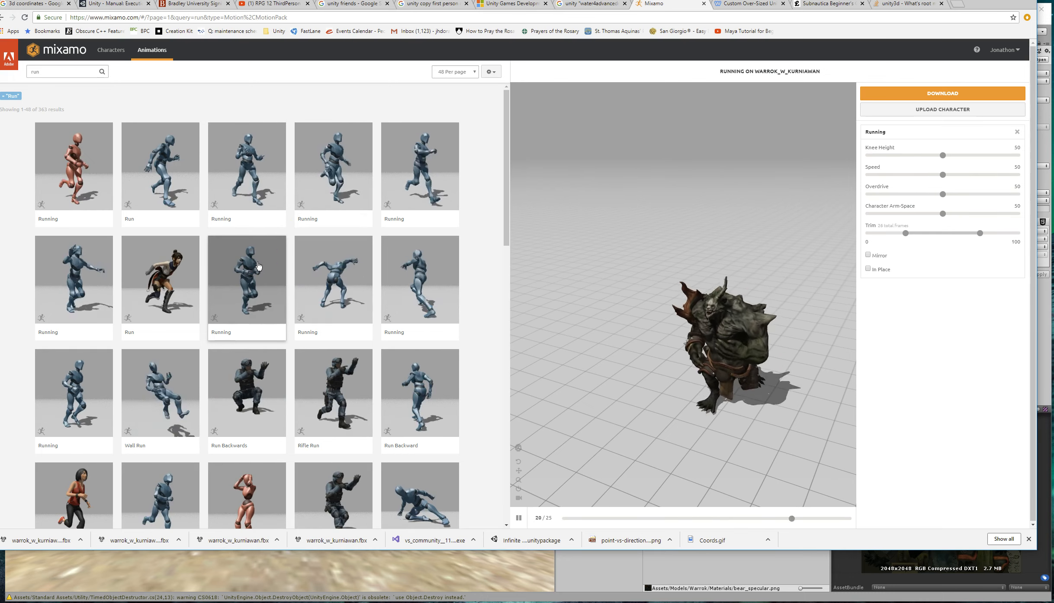
pyautogui.click(868, 269)
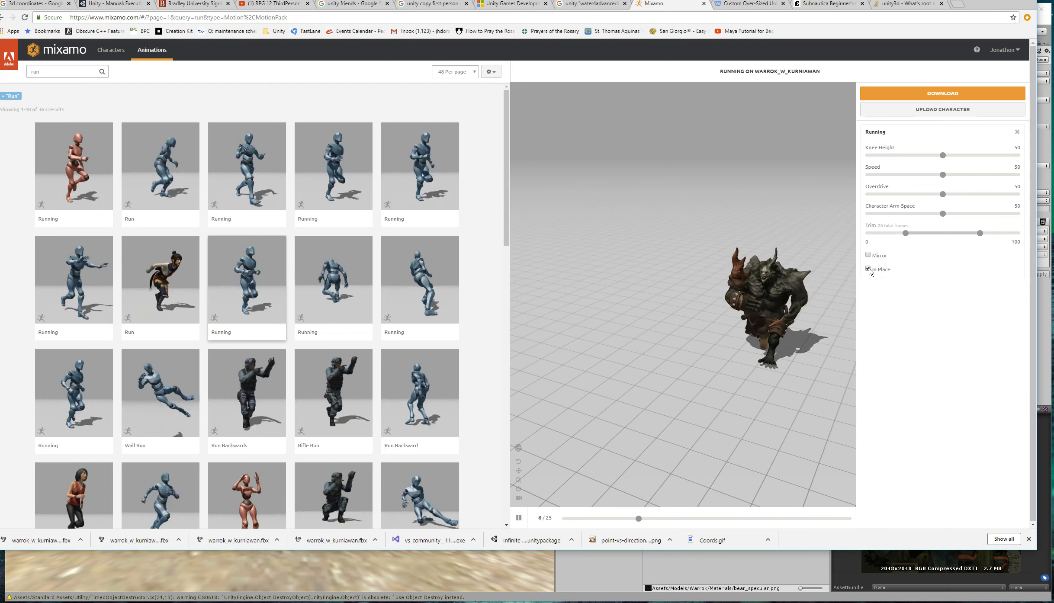
pyautogui.click(892, 93)
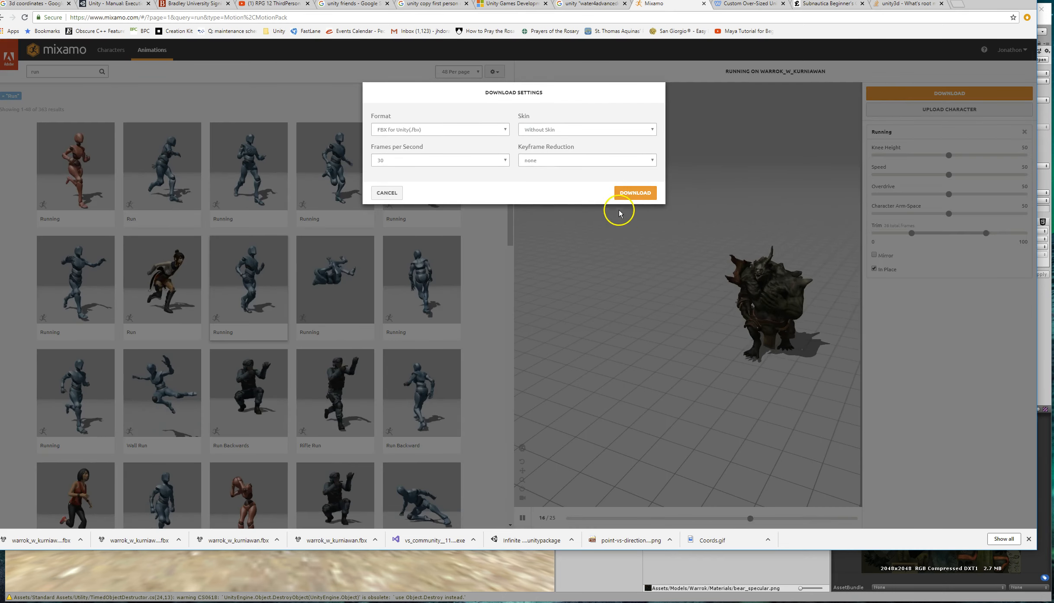
pyautogui.click(631, 194)
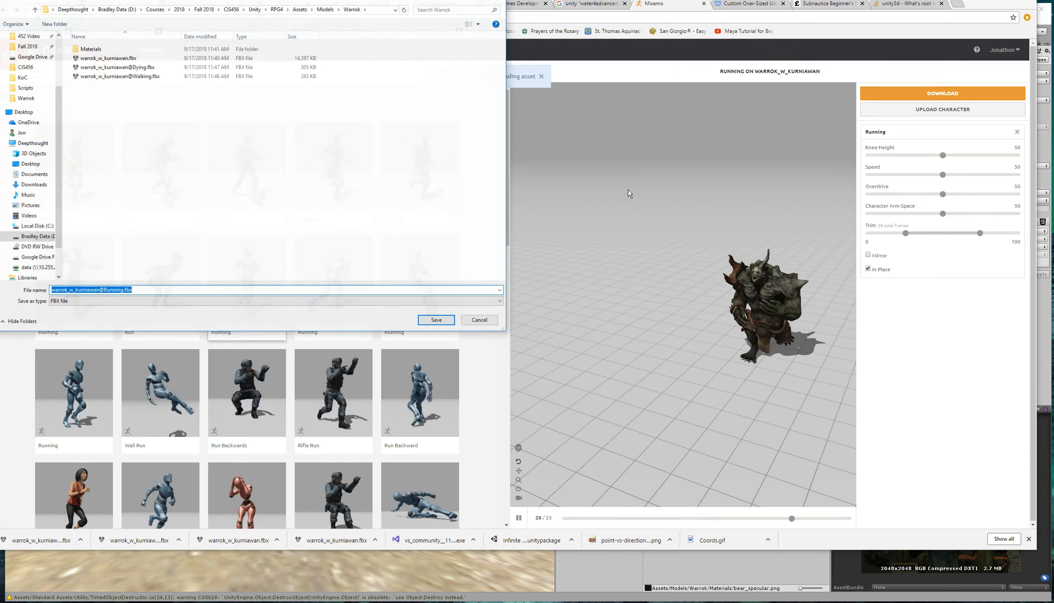
pyautogui.click(450, 325)
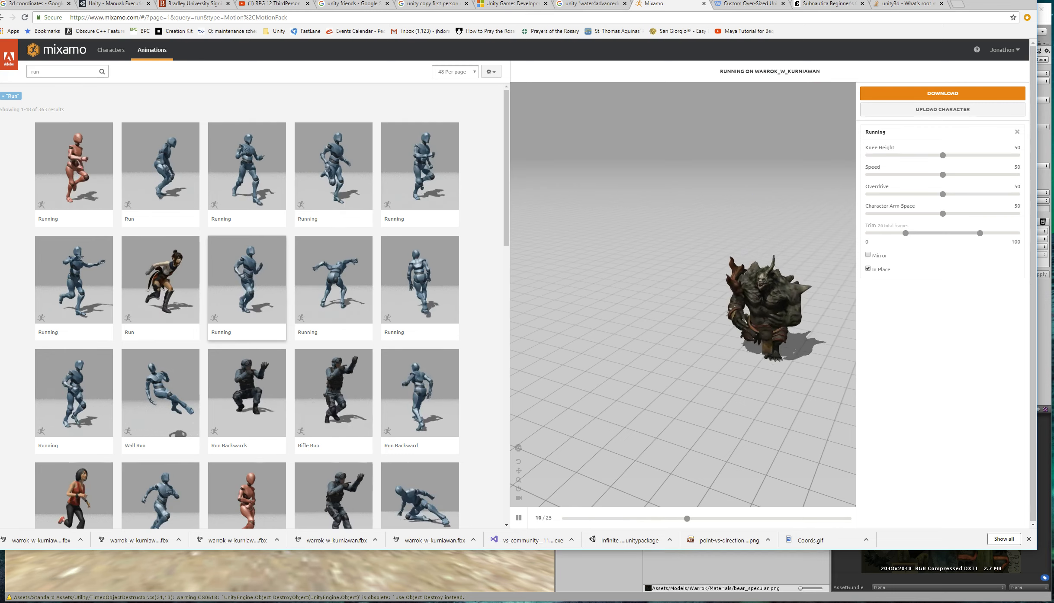
# Step: Switch to Unity, open the Models/Warrok folder, expand warrok_w_kurniawan@Dying and inspect its Dying clip
pyautogui.click(254, 565)
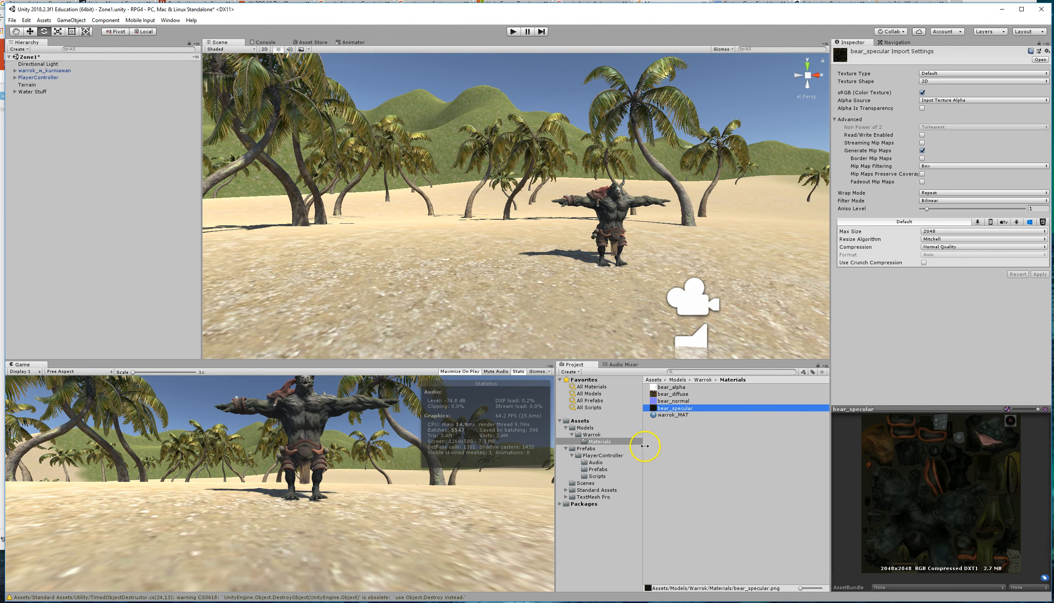
pyautogui.click(590, 434)
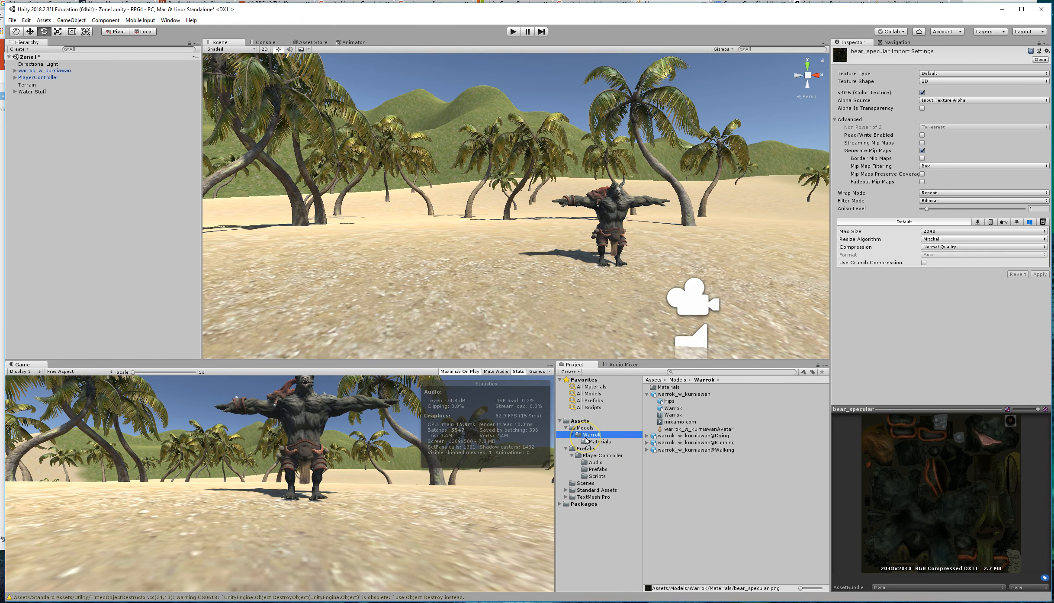
pyautogui.click(669, 436)
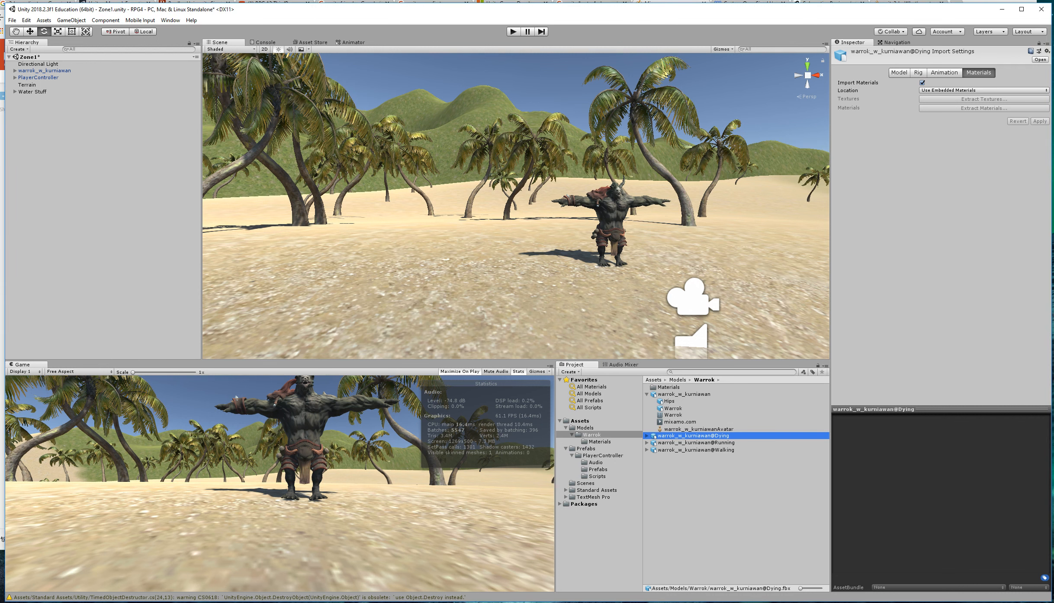
pyautogui.click(647, 436)
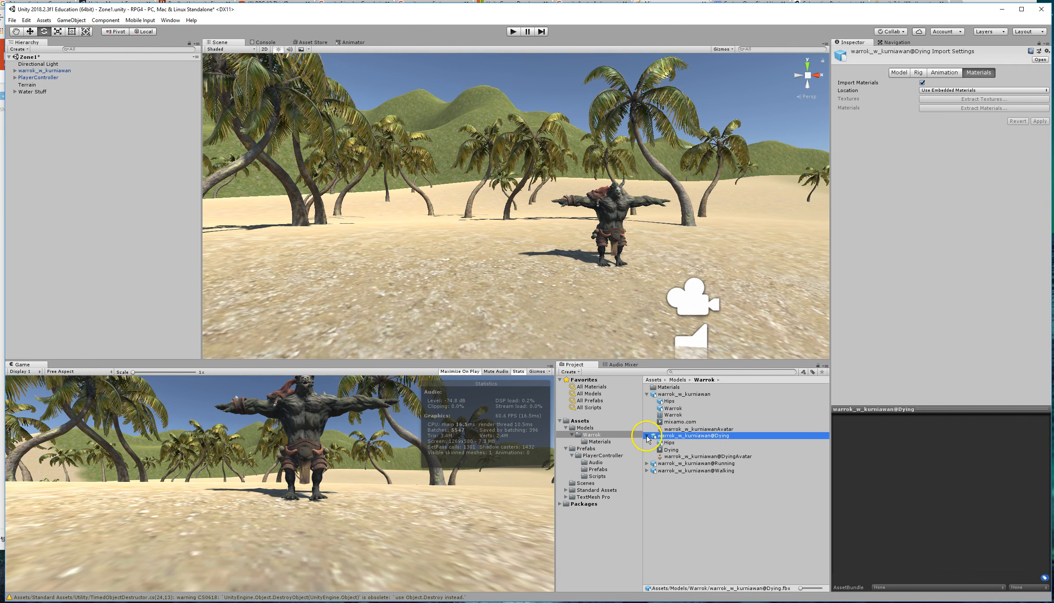
pyautogui.click(671, 452)
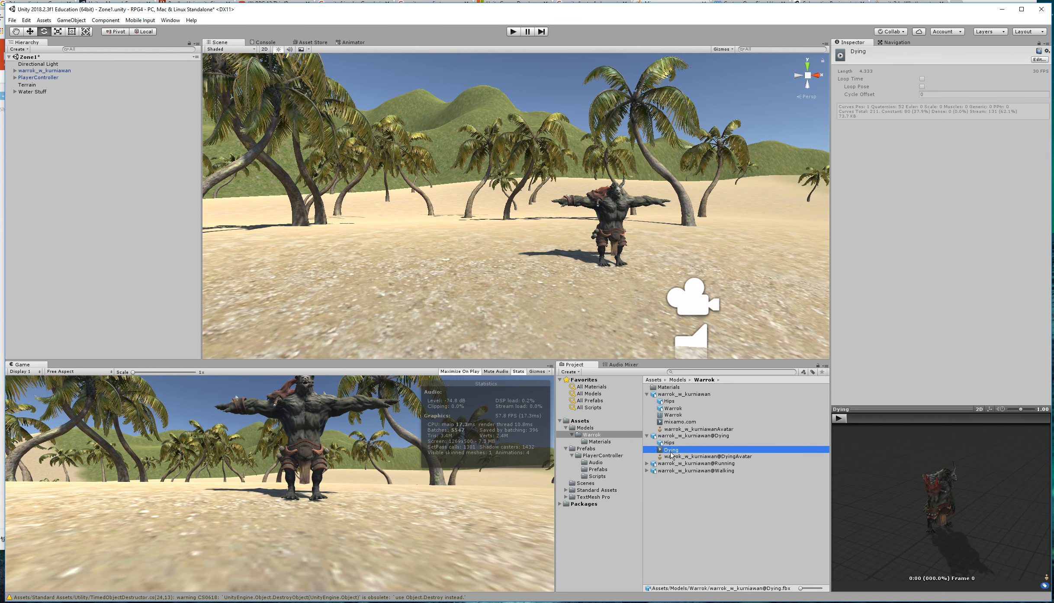
# Step: Review the animation, materials and model import settings of warrok_w_kurniawan@Dying
pyautogui.click(670, 436)
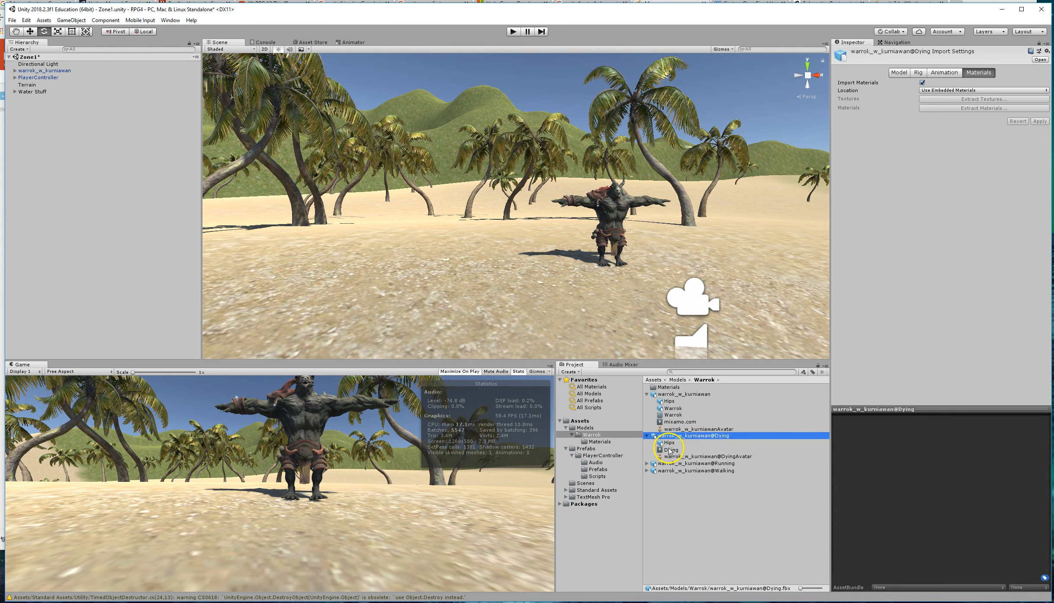
pyautogui.click(941, 73)
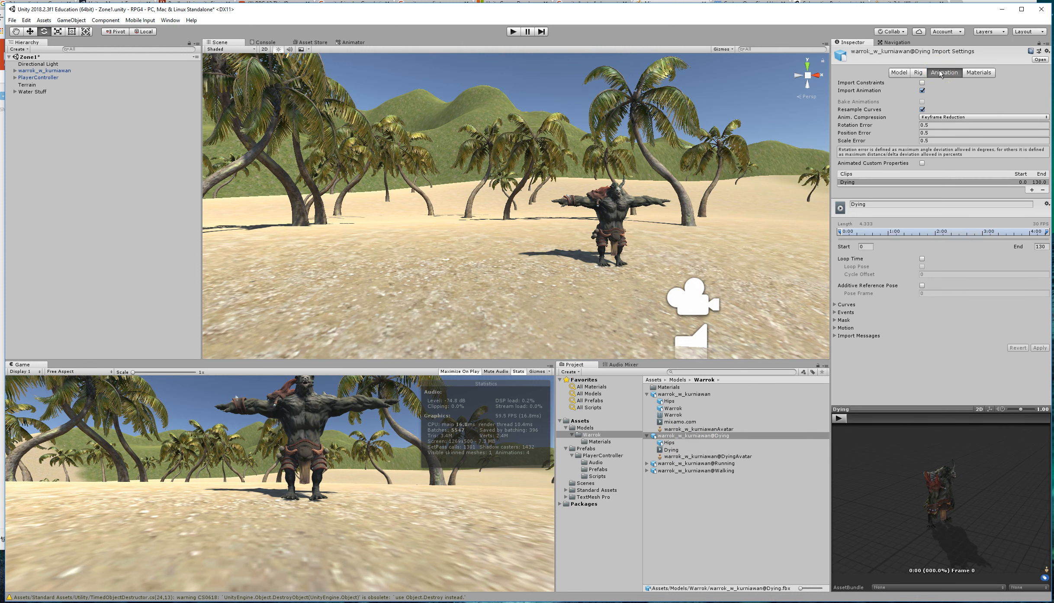
pyautogui.click(976, 72)
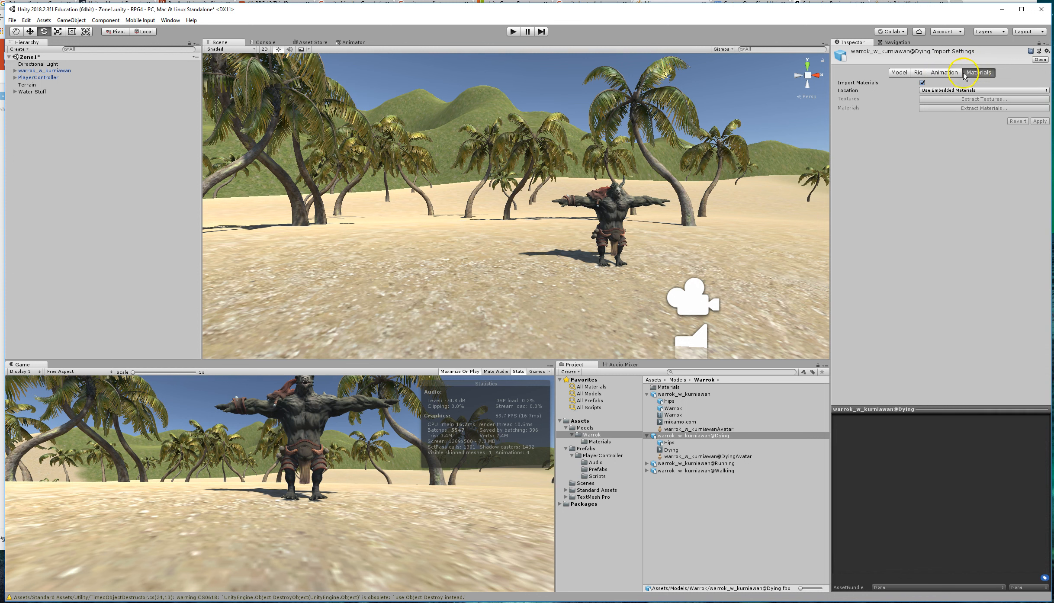
pyautogui.click(943, 73)
pyautogui.click(902, 75)
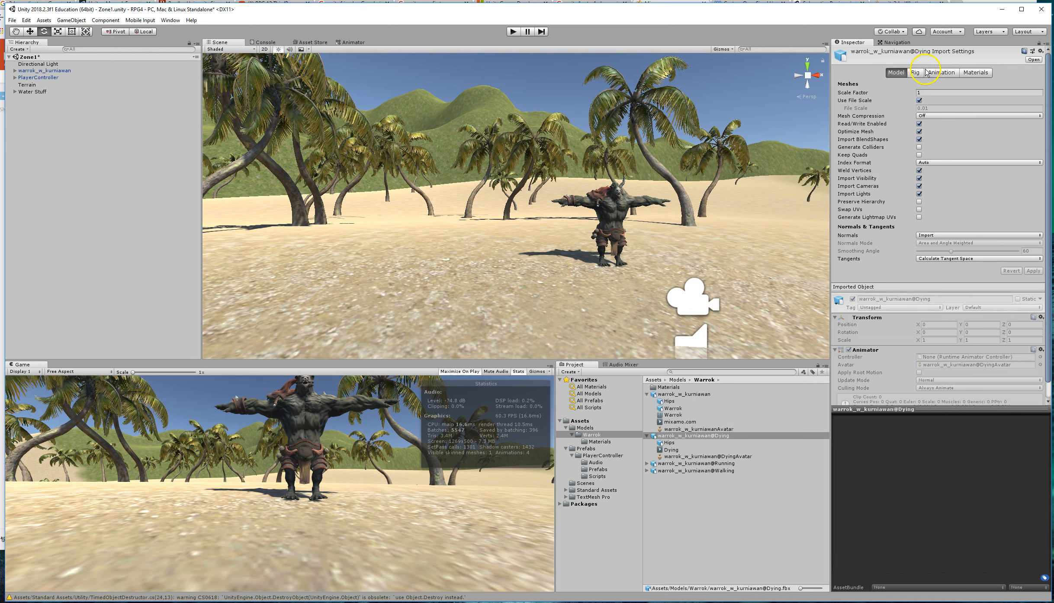
# Step: Set the Dying file's rig to Copy From Other Avatar with warrok_w_kurniawanAvatar as the source, and apply it
pyautogui.click(914, 74)
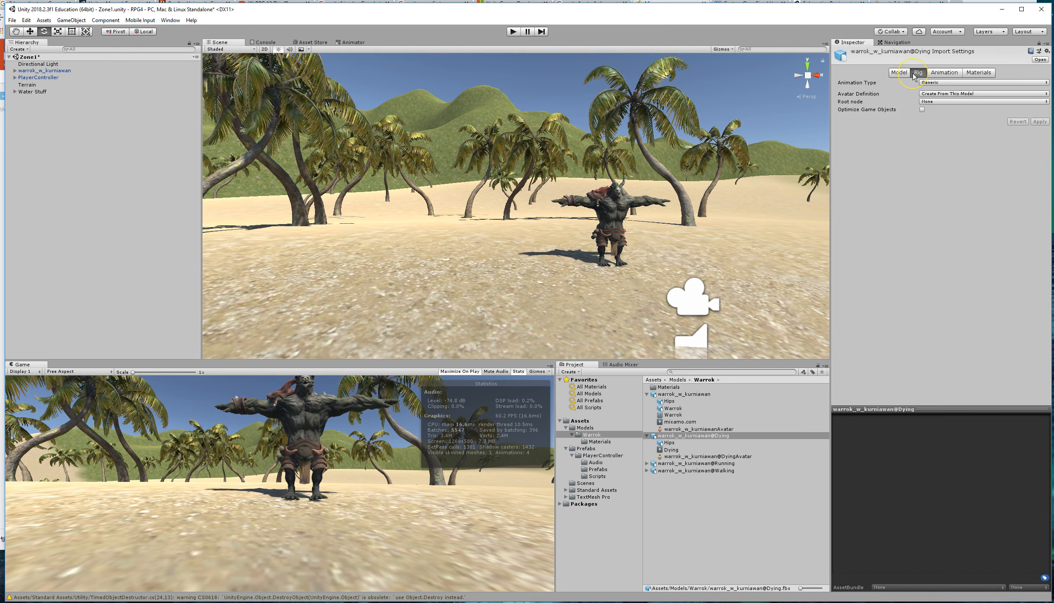
pyautogui.click(933, 95)
pyautogui.click(948, 113)
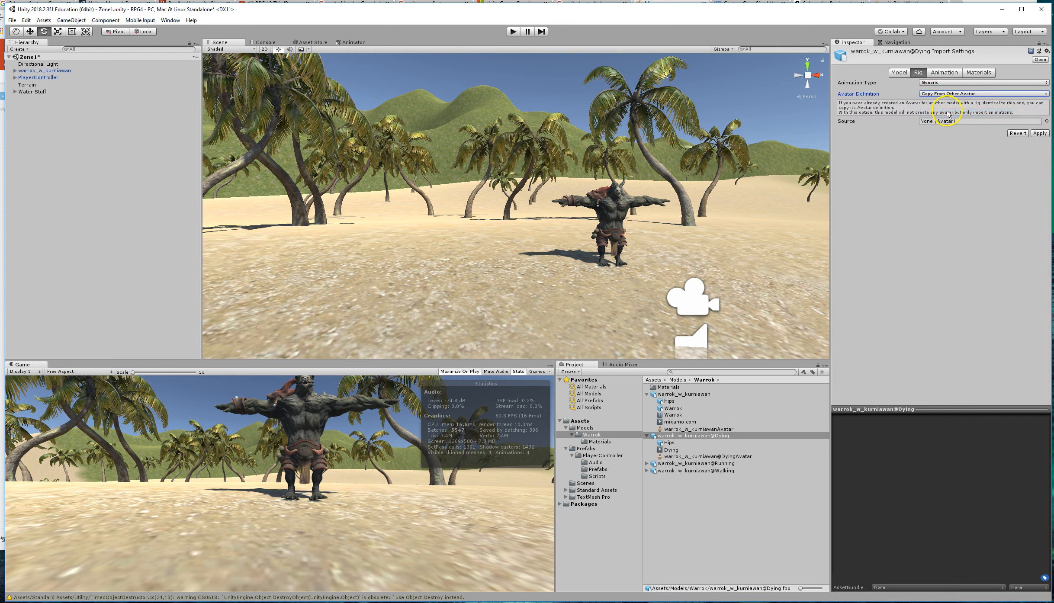
pyautogui.click(1046, 121)
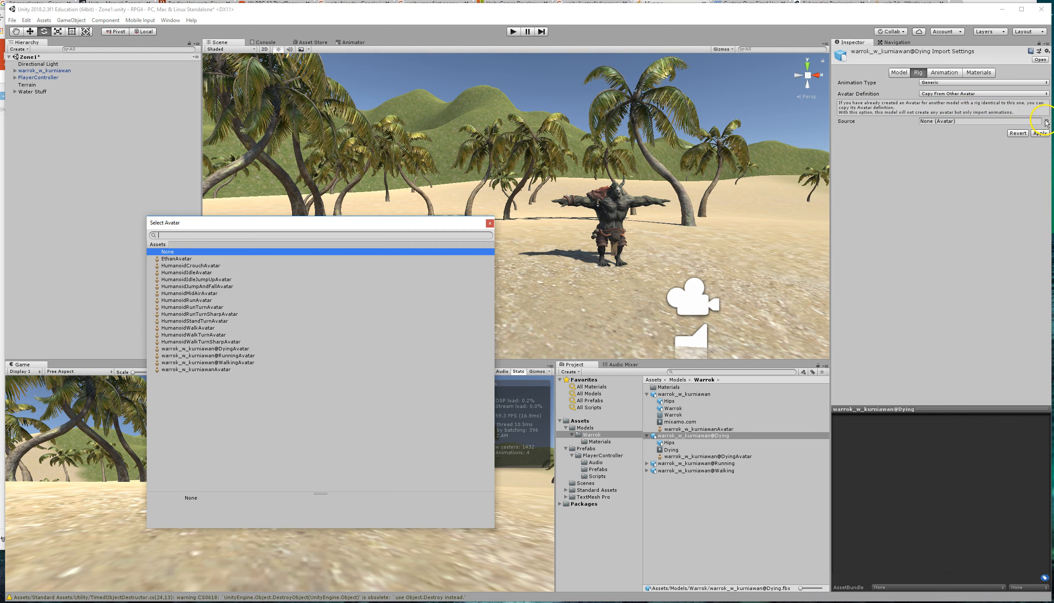
pyautogui.click(207, 370)
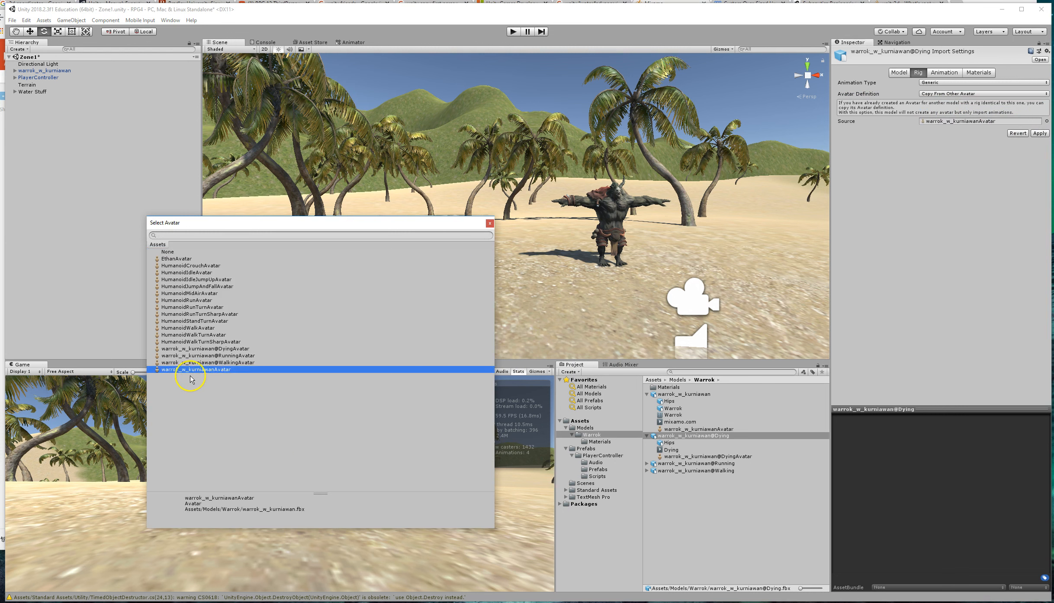
pyautogui.click(489, 225)
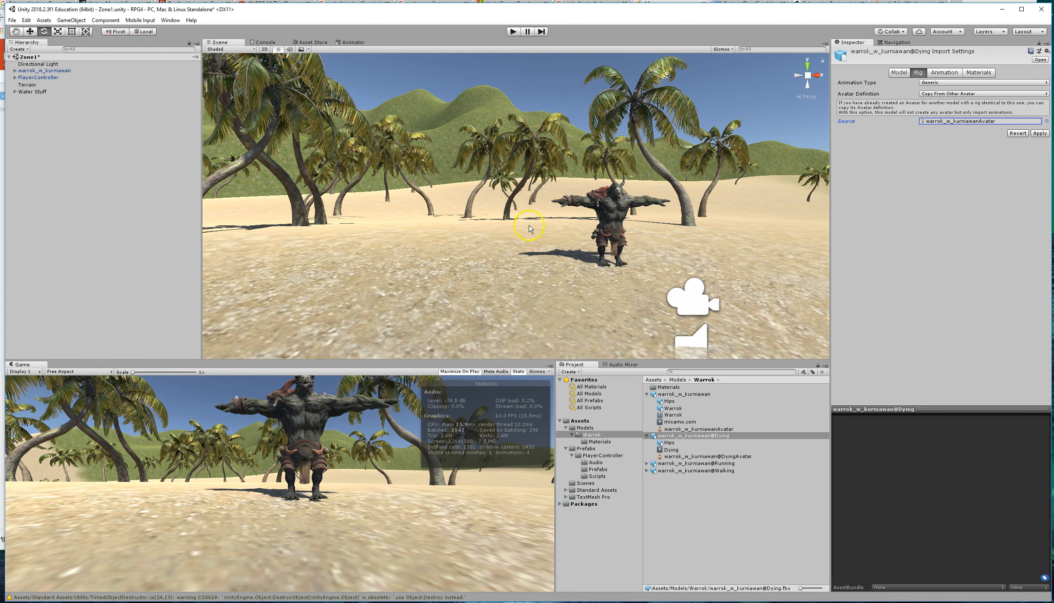
pyautogui.click(1039, 134)
# Step: Try to switch the Dying file's rig to Humanoid with warrok_w_kurniawanAvatar as the source, then discard the unapplied changes
pyautogui.click(934, 83)
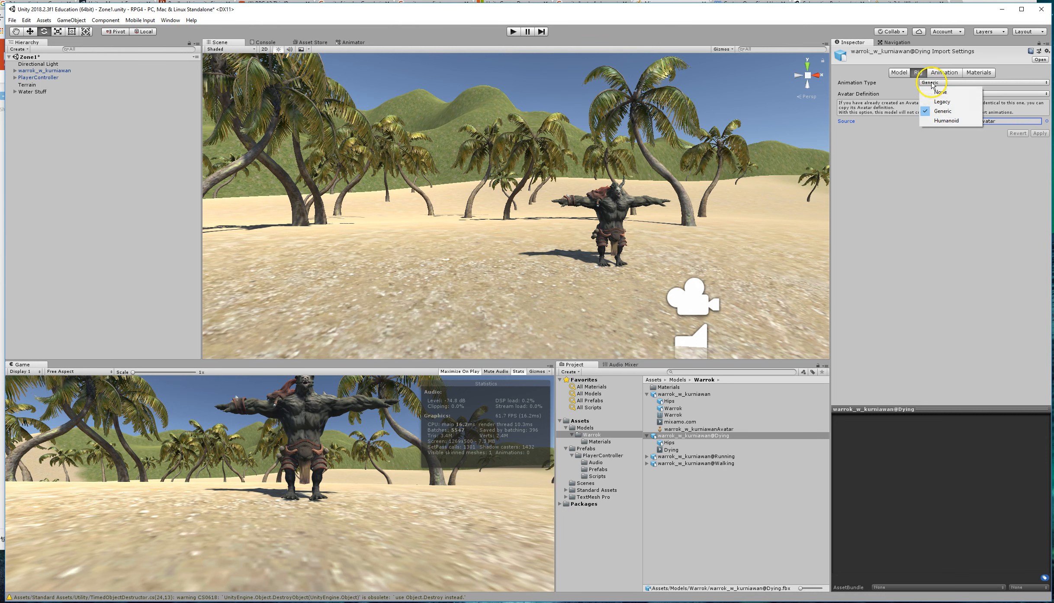
pyautogui.click(947, 121)
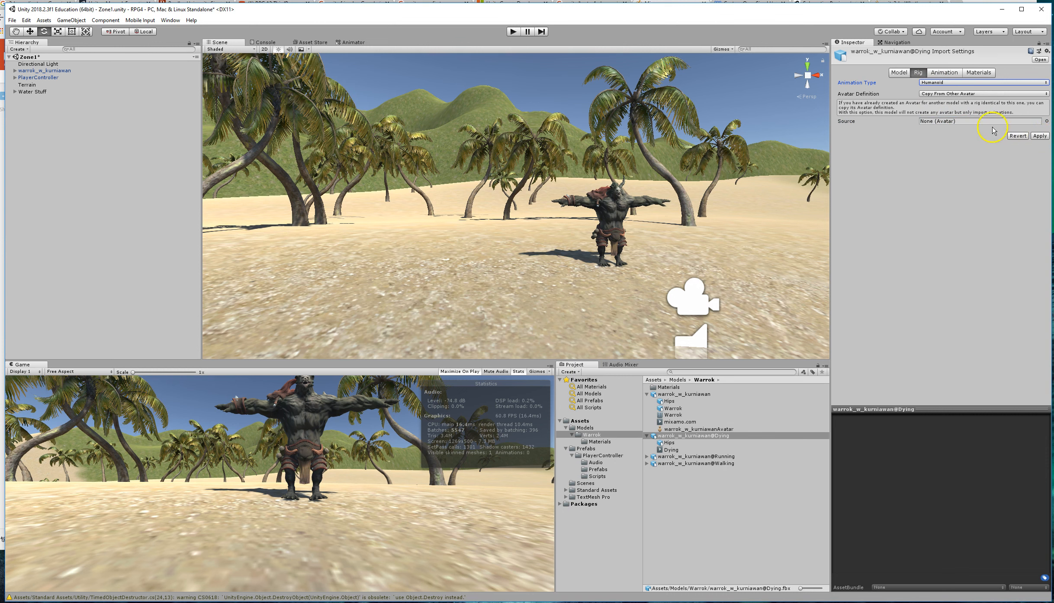
pyautogui.click(1046, 122)
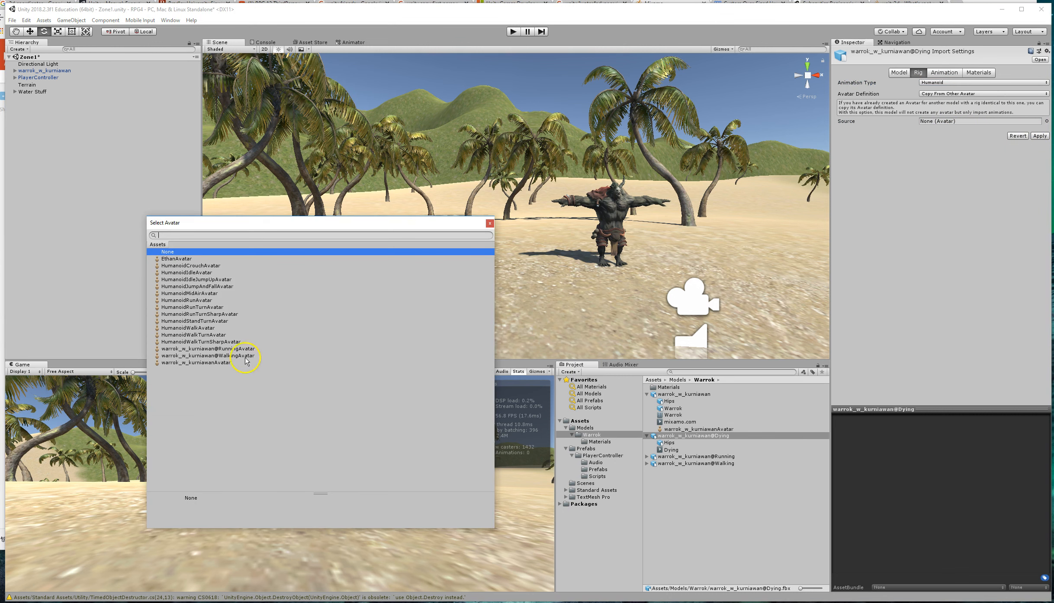
pyautogui.click(199, 362)
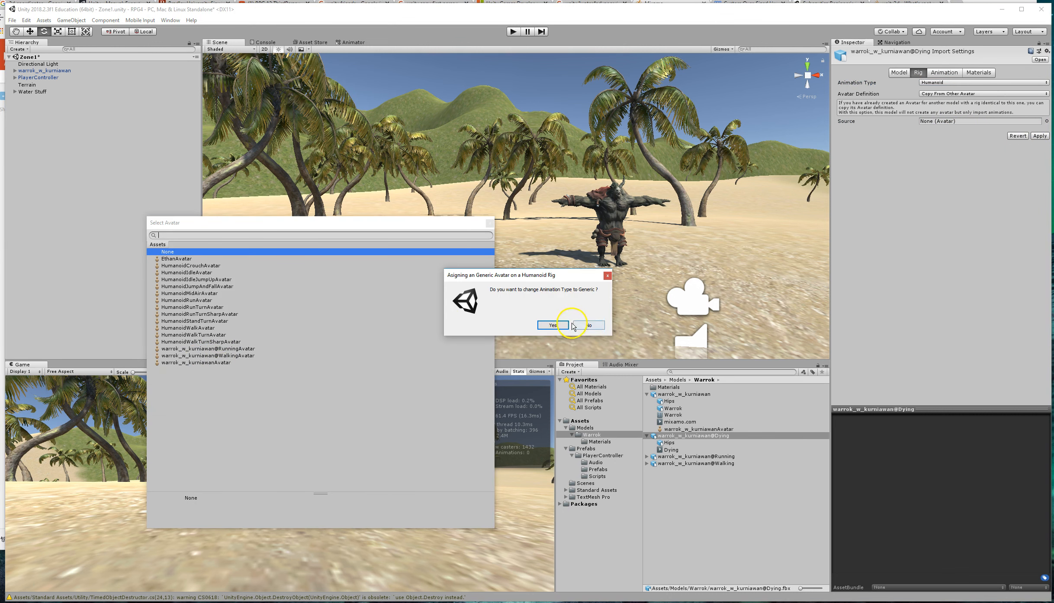
pyautogui.click(588, 325)
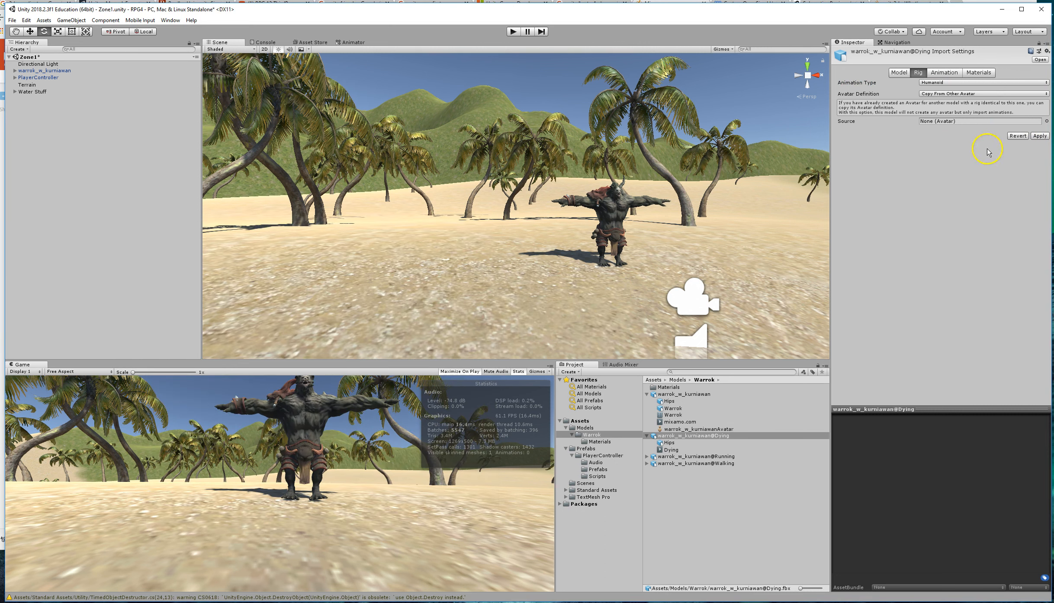
pyautogui.click(1046, 121)
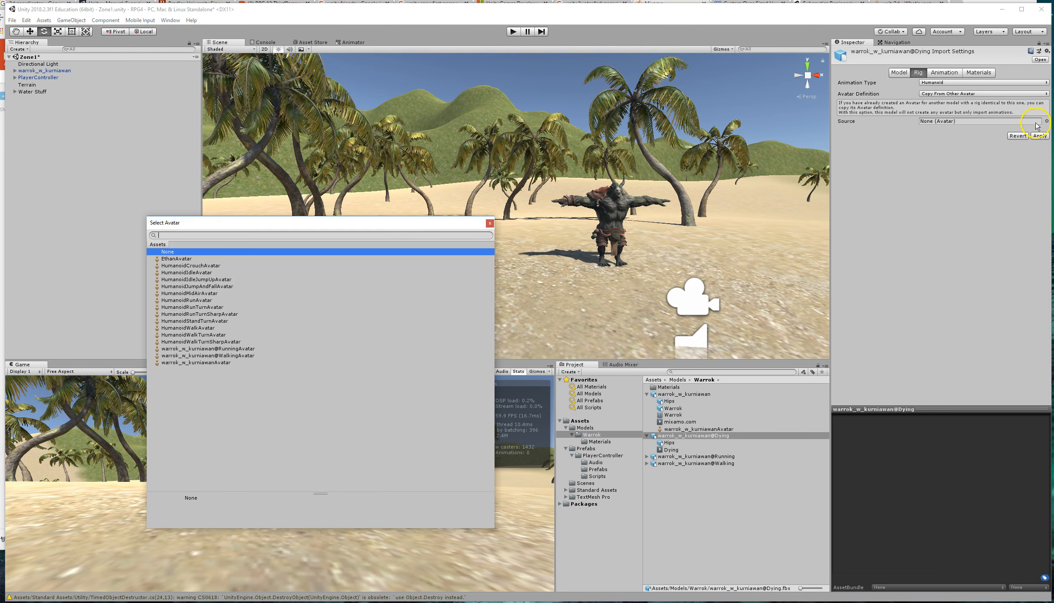
pyautogui.click(192, 362)
pyautogui.click(552, 325)
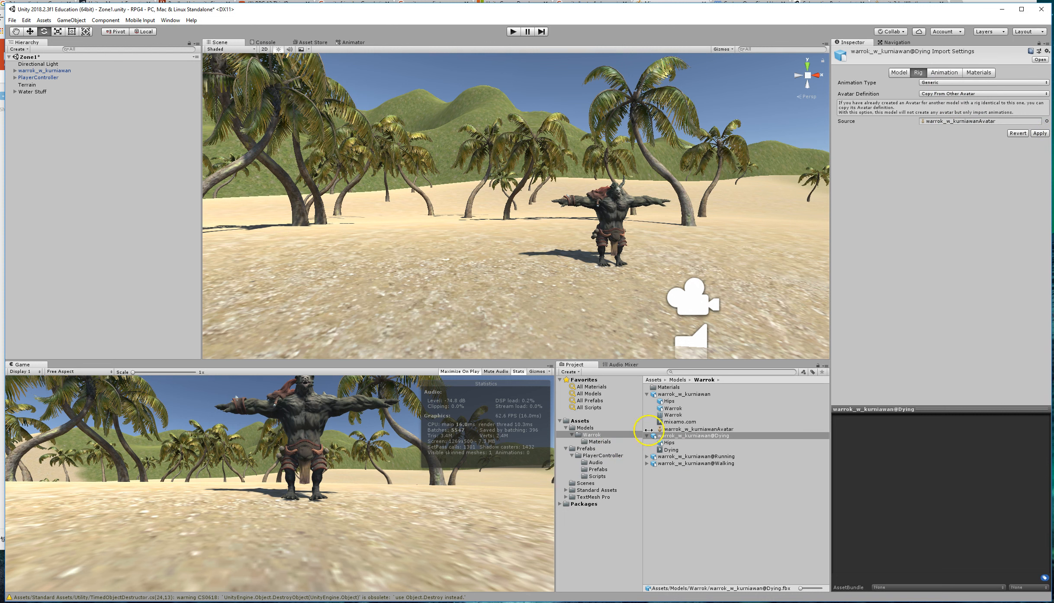
pyautogui.click(665, 430)
pyautogui.click(590, 325)
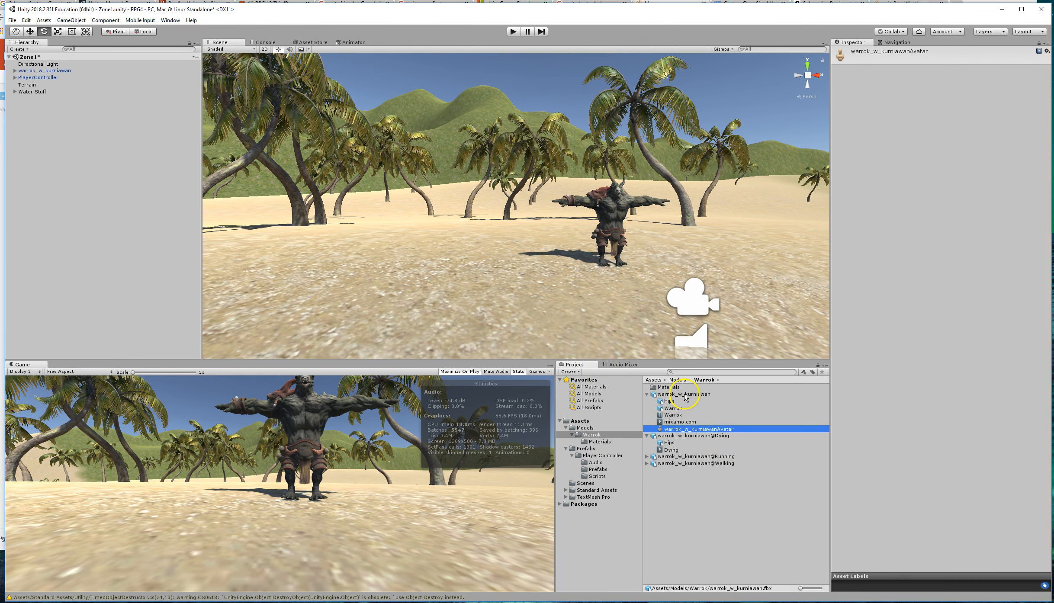
# Step: Set the base warrok_w_kurniawan model's rig animation type to Humanoid and apply it
pyautogui.click(718, 394)
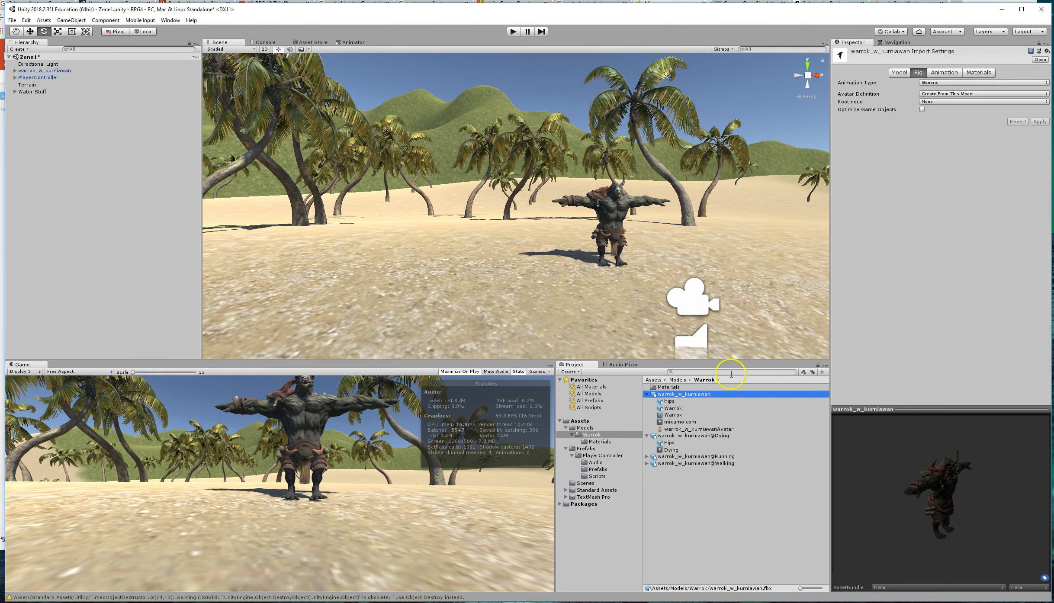
pyautogui.click(943, 82)
pyautogui.click(950, 122)
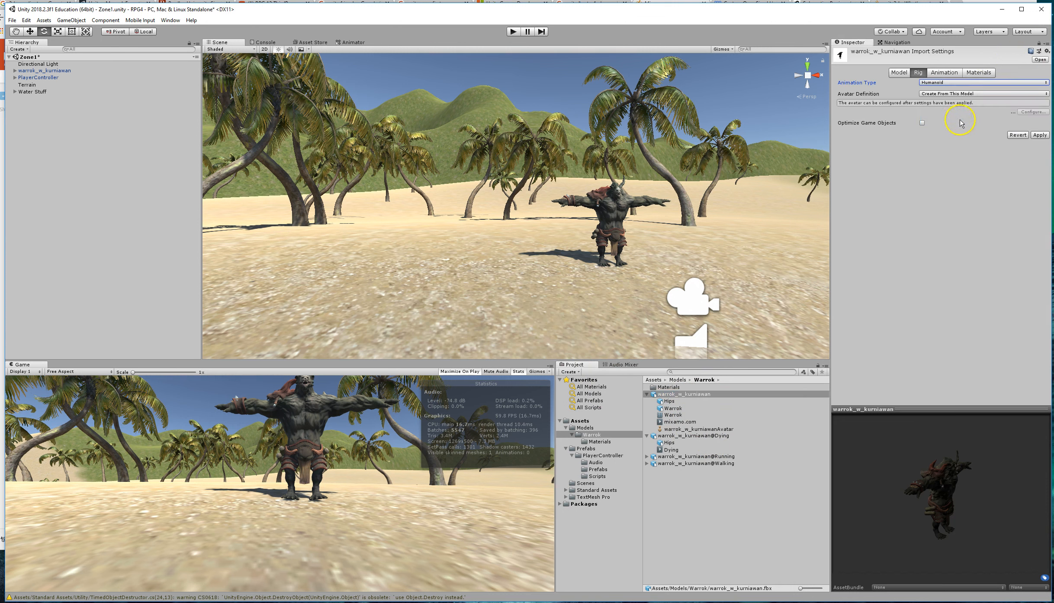
pyautogui.click(1039, 134)
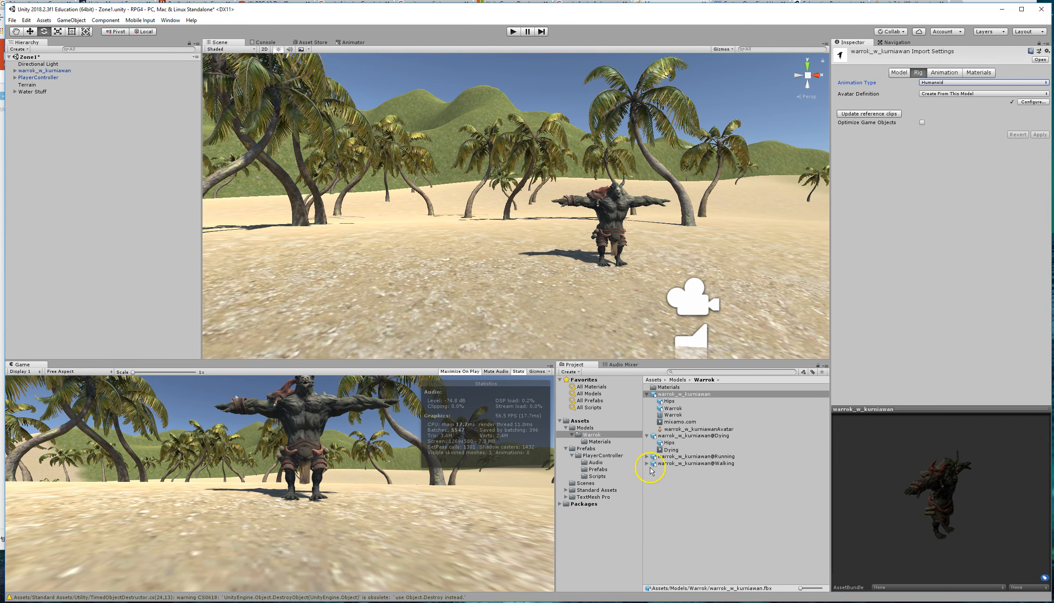
# Step: Set the rig of warrok_w_kurniawan@Dying to Humanoid, copying from warrok_w_kurniawanAvatar, and apply it
pyautogui.click(669, 435)
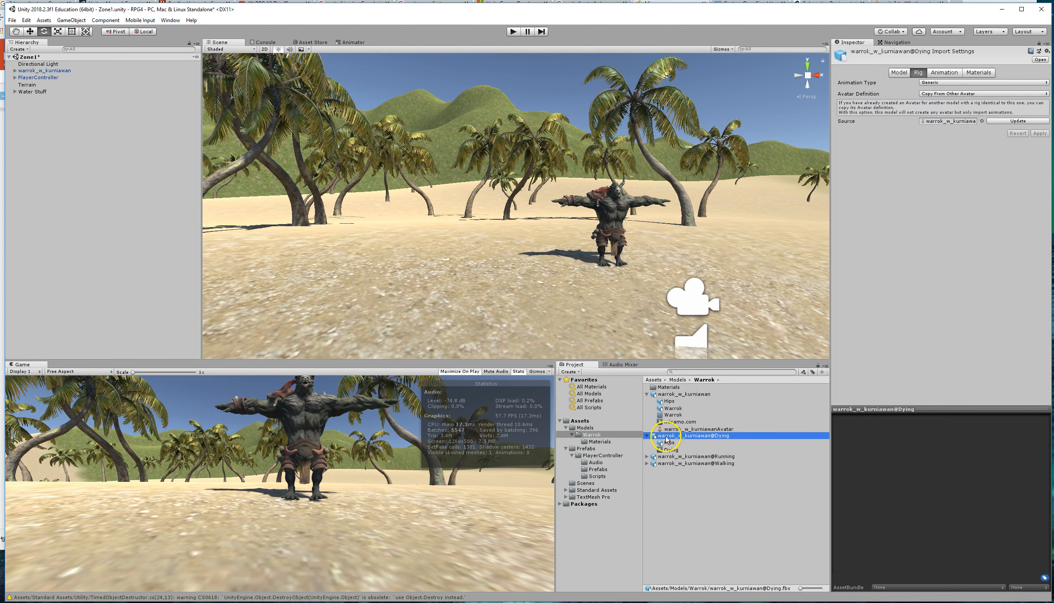
pyautogui.click(938, 82)
pyautogui.click(942, 122)
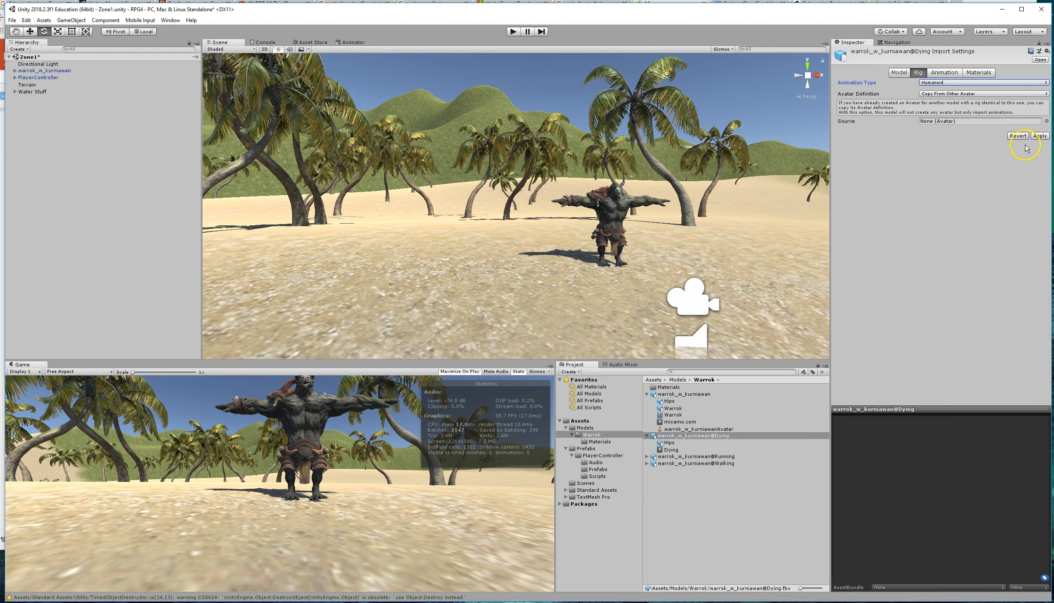
pyautogui.click(1045, 121)
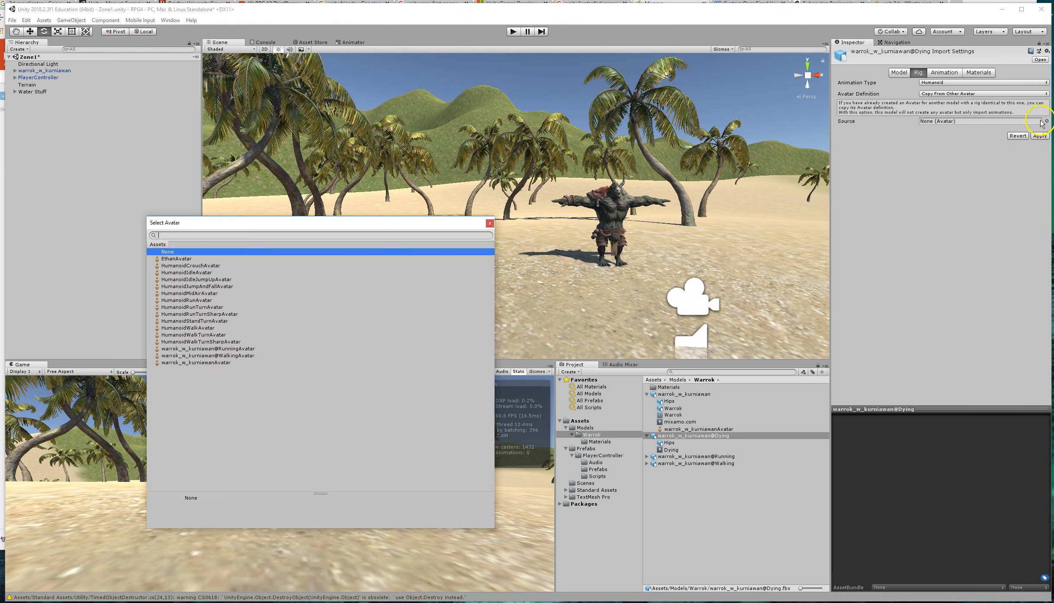
pyautogui.click(179, 363)
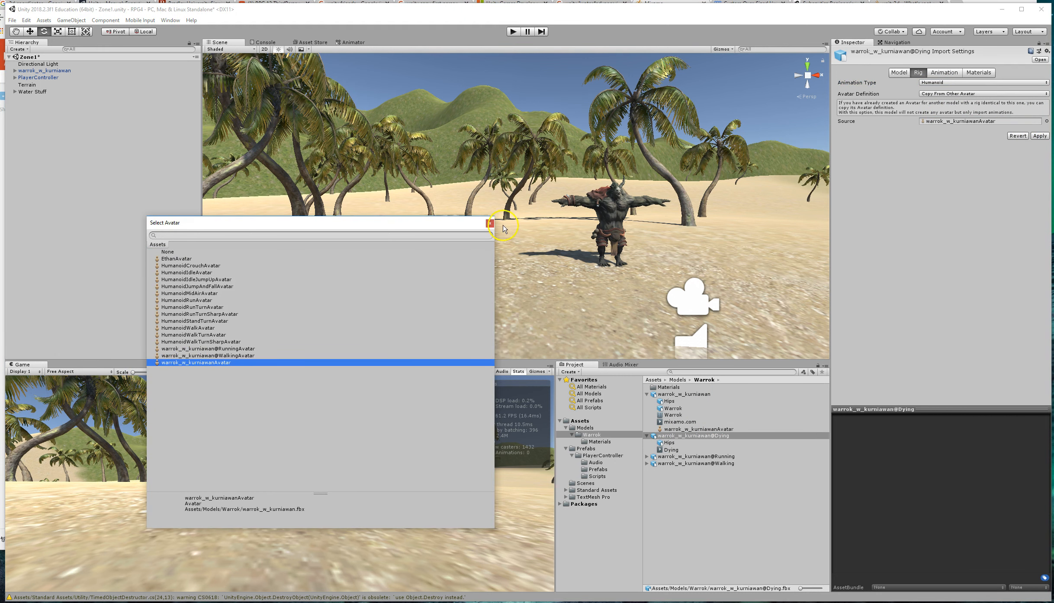
pyautogui.click(489, 223)
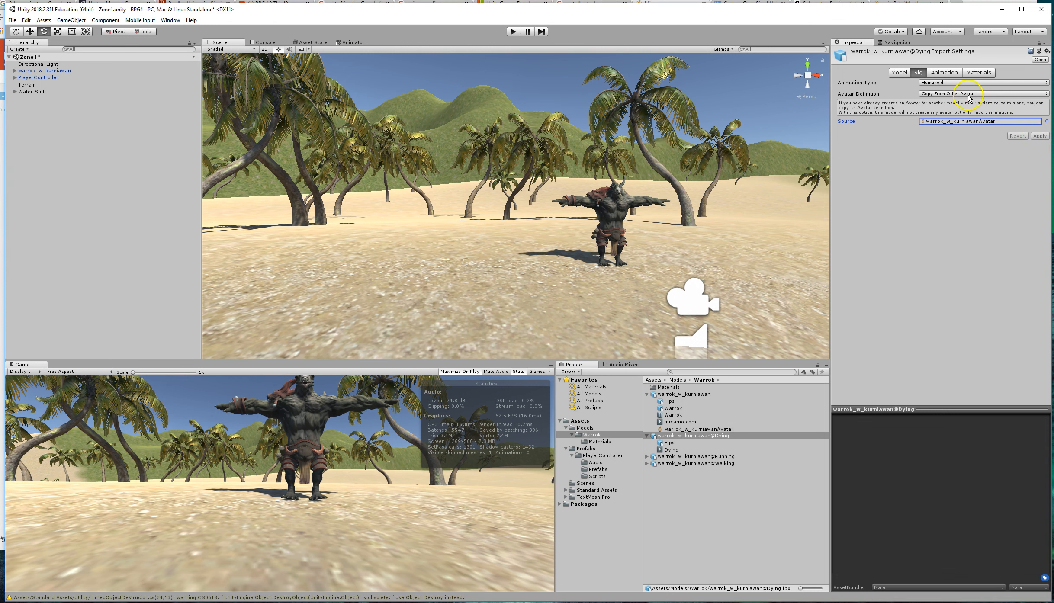
# Step: Rename the Dying clip Warrok_Dying, bake its root rotation, Y position and XZ position into the pose, and apply the changes
pyautogui.click(945, 73)
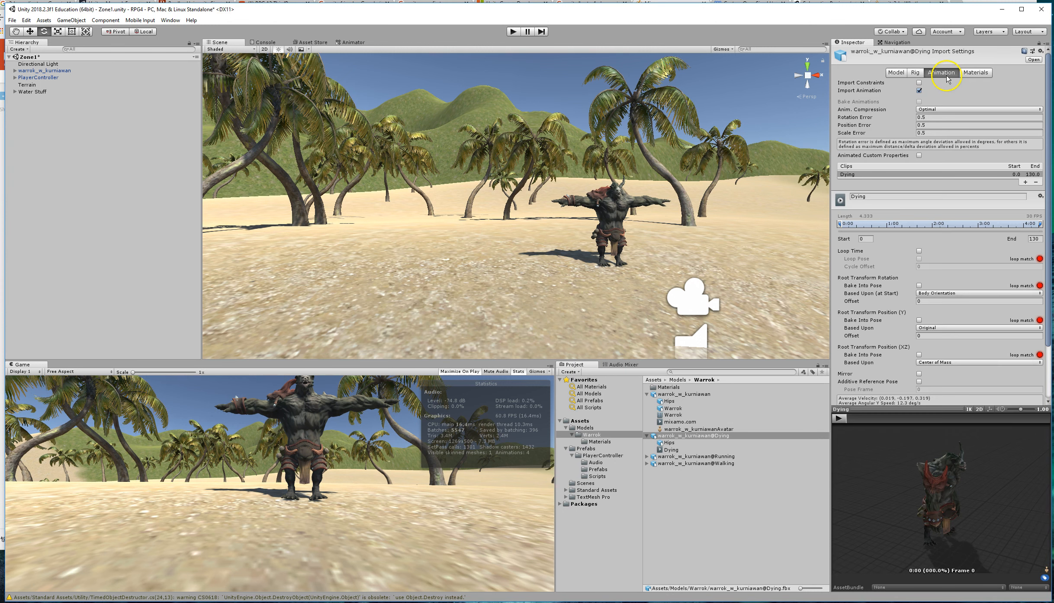
pyautogui.click(854, 195)
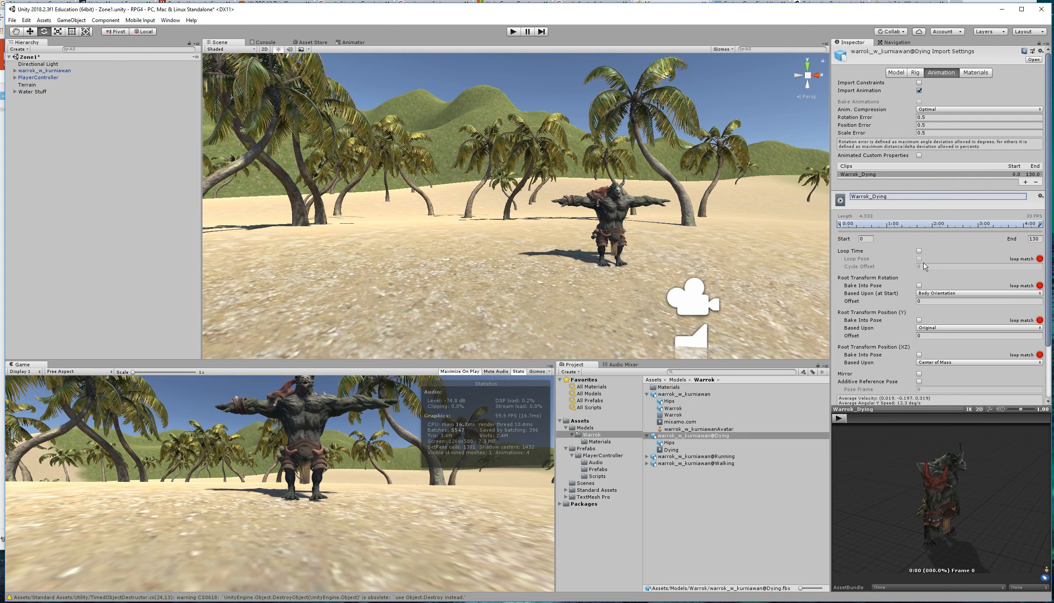
pyautogui.click(918, 286)
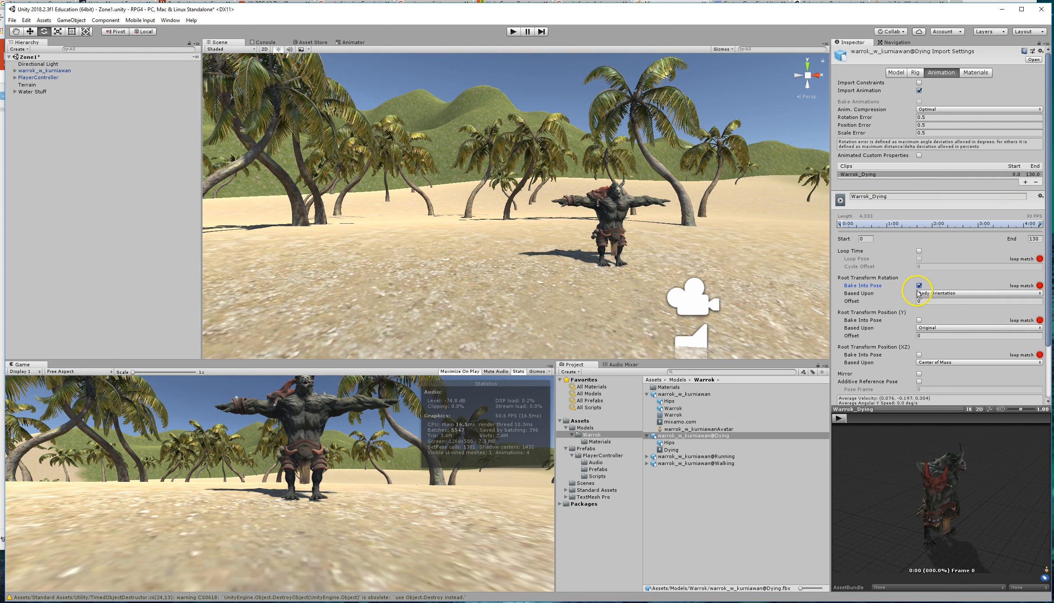
pyautogui.click(919, 320)
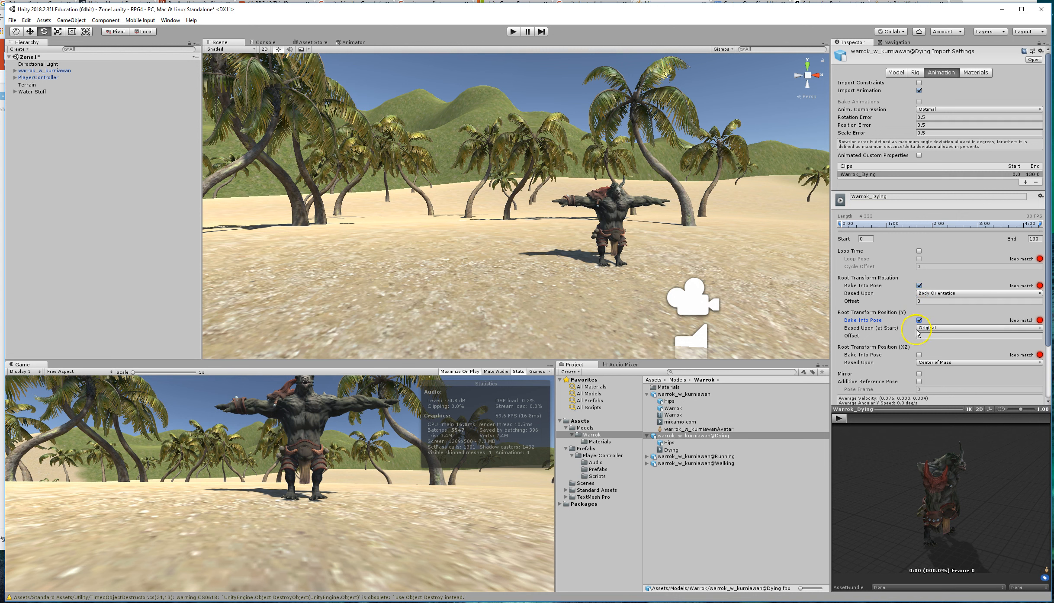
pyautogui.click(919, 354)
pyautogui.scroll(-3, 920, 360)
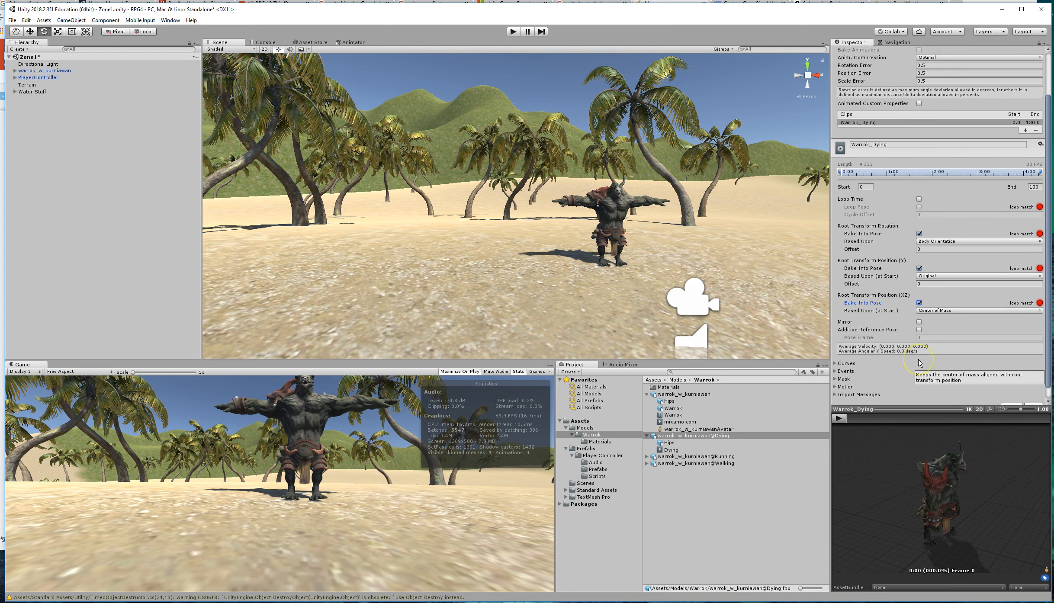
pyautogui.click(1033, 395)
pyautogui.scroll(3, 971, 329)
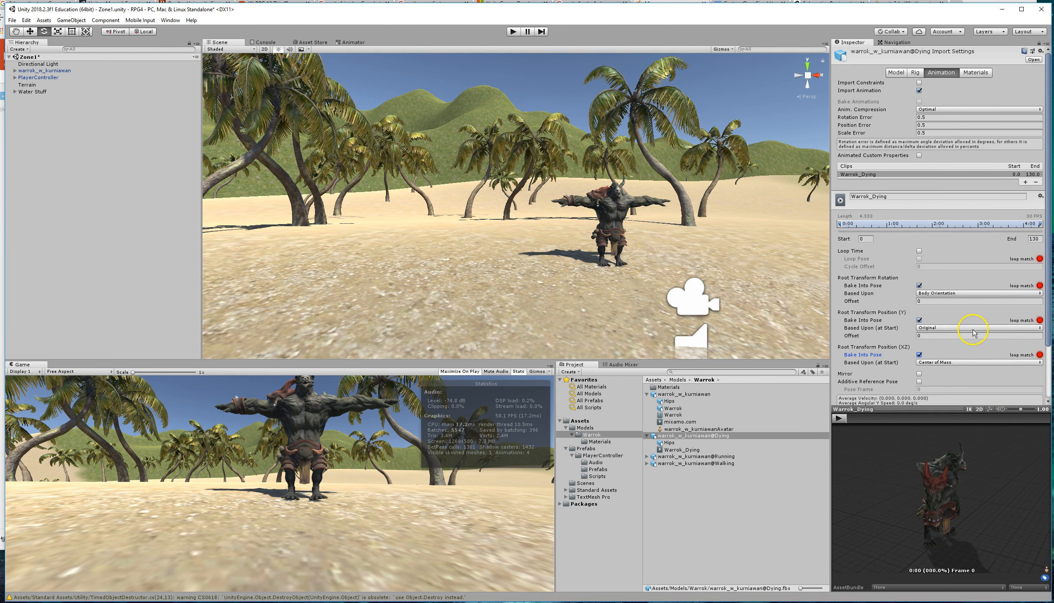
# Step: Set the rig of warrok_w_kurniawan@Running to Humanoid with Copy From Other Avatar and warrok_w_kurniawanAvatar as the source, and apply it
pyautogui.click(668, 457)
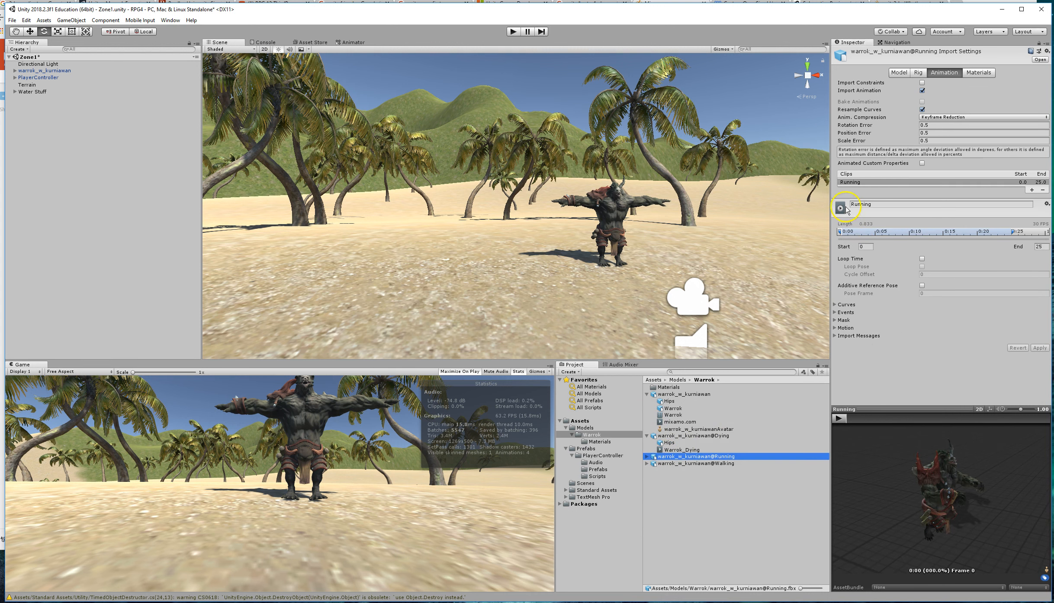
pyautogui.click(918, 73)
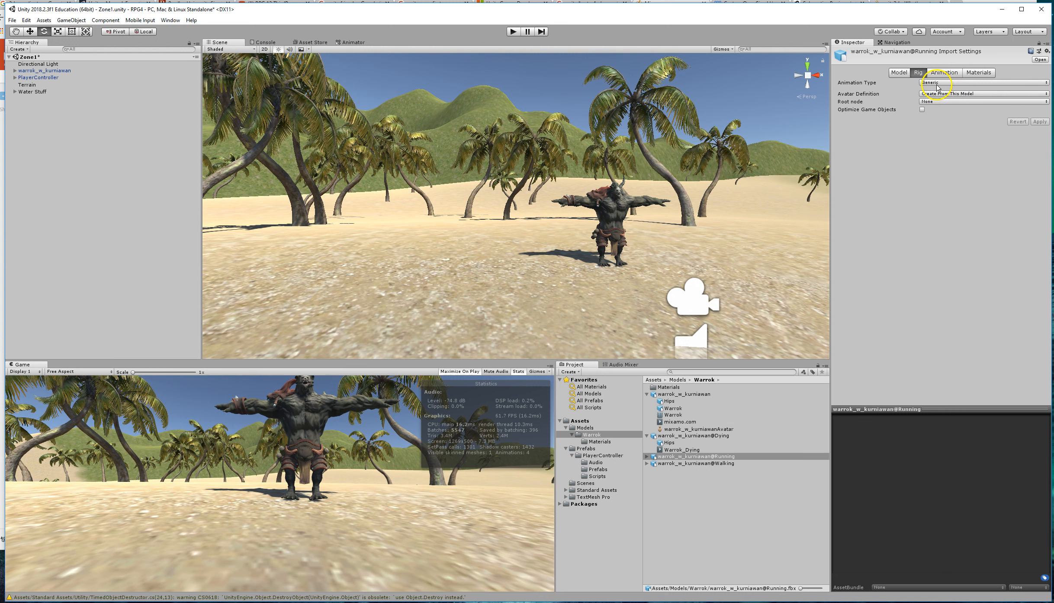
pyautogui.click(939, 93)
pyautogui.click(941, 113)
pyautogui.click(939, 82)
pyautogui.click(946, 121)
pyautogui.click(1046, 121)
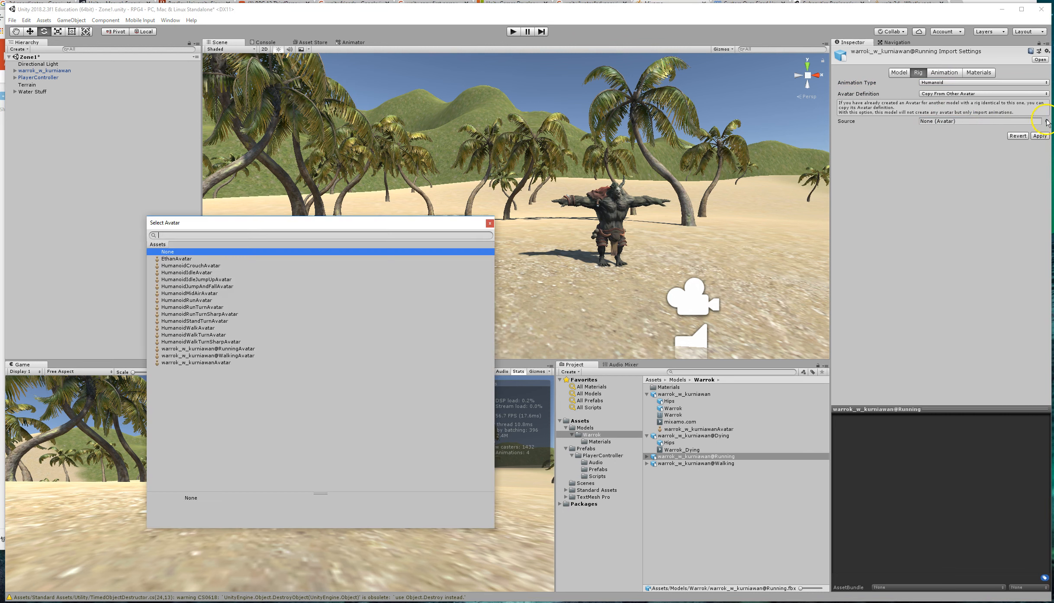
pyautogui.click(207, 363)
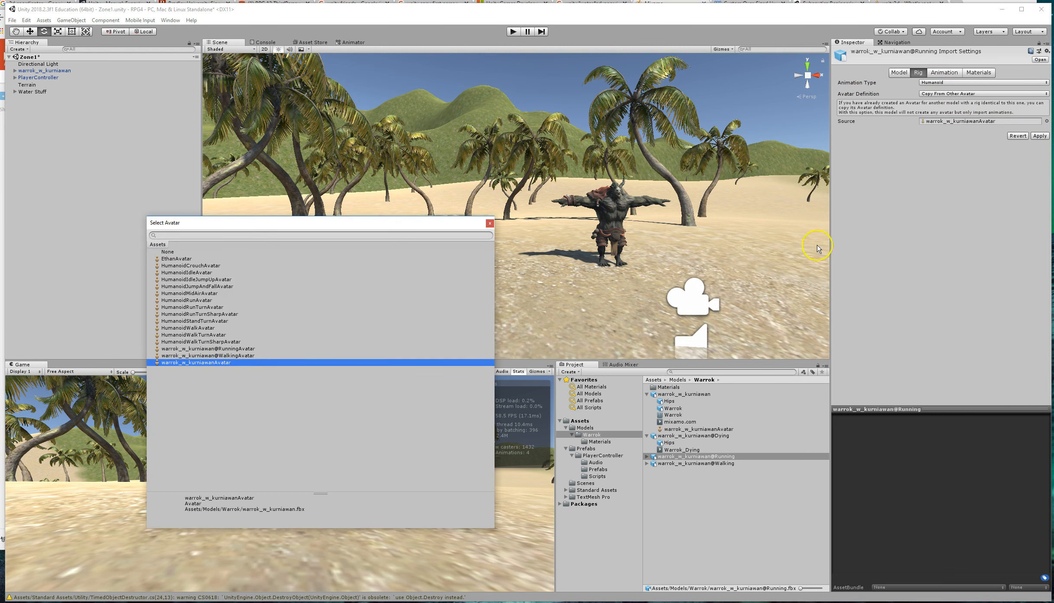
pyautogui.click(1036, 137)
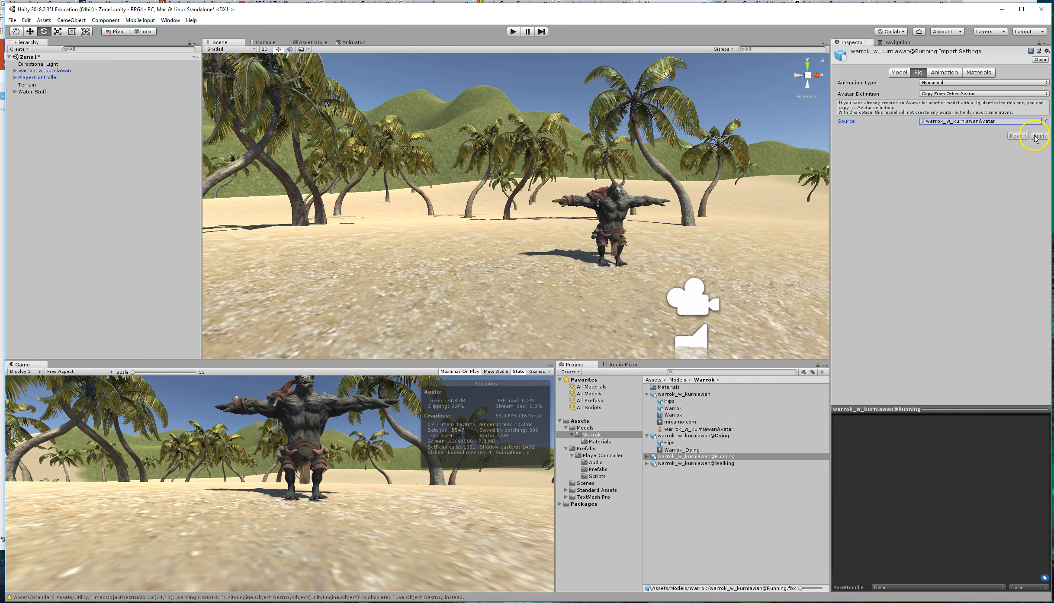
# Step: Rename the Running clip Warrok_Running, bake its root rotation, Y position and XZ position into the pose, and apply the changes
pyautogui.click(946, 73)
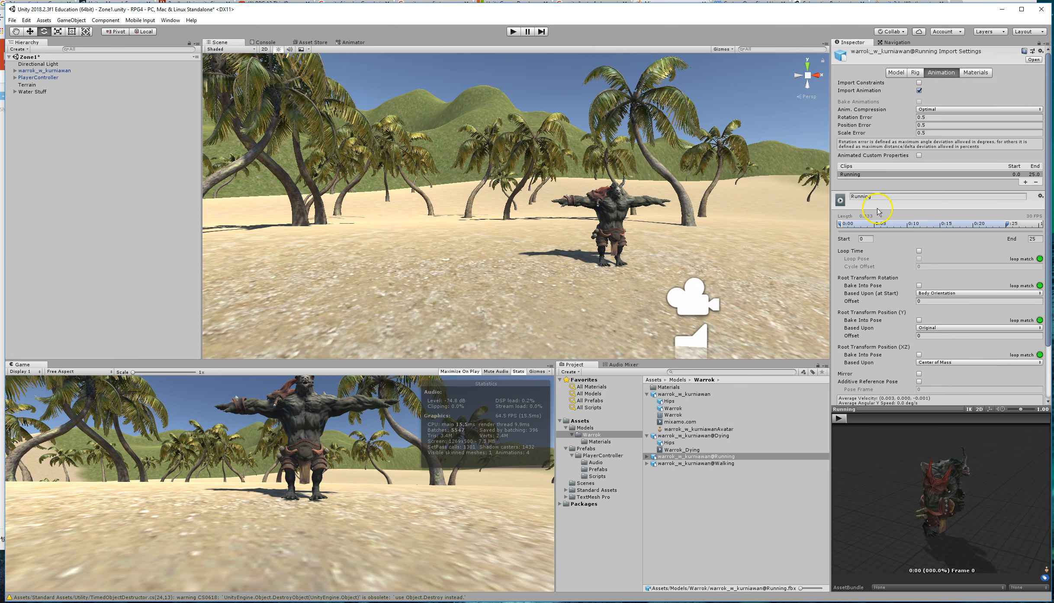
pyautogui.click(851, 196)
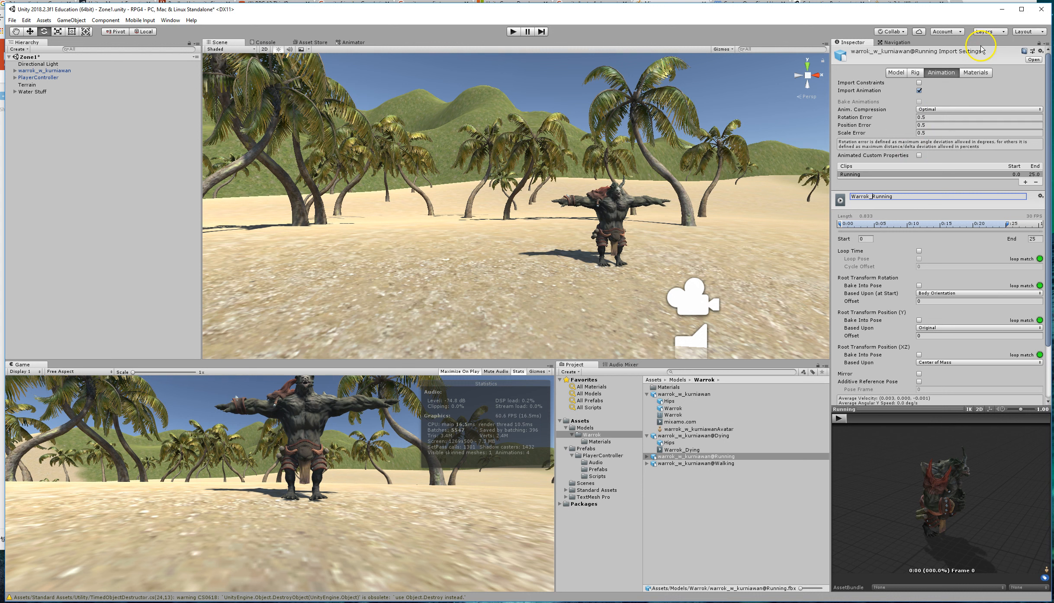
pyautogui.click(918, 286)
pyautogui.click(919, 320)
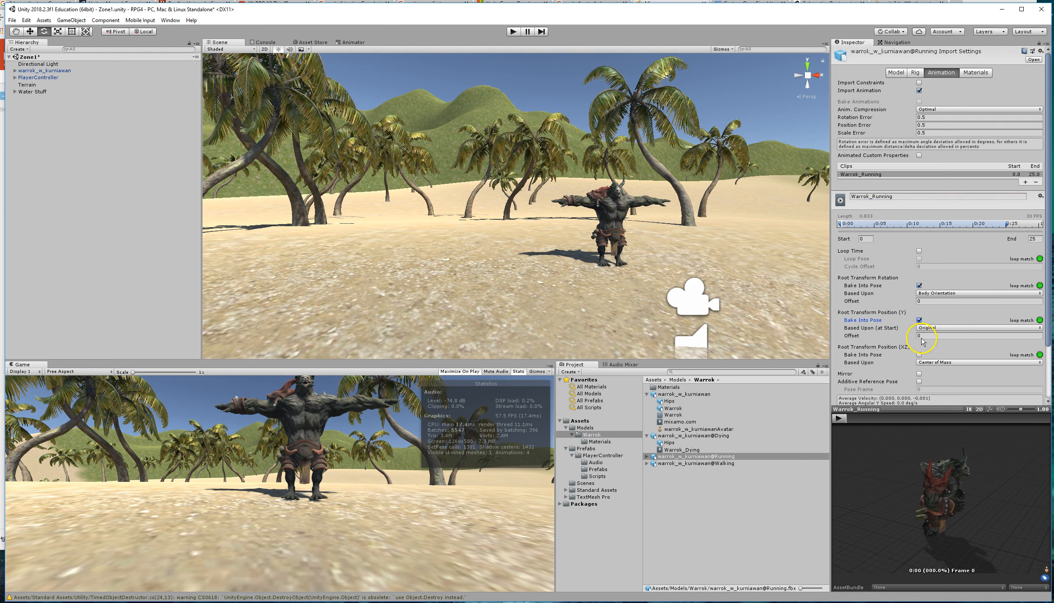
pyautogui.click(919, 354)
pyautogui.scroll(-3, 934, 372)
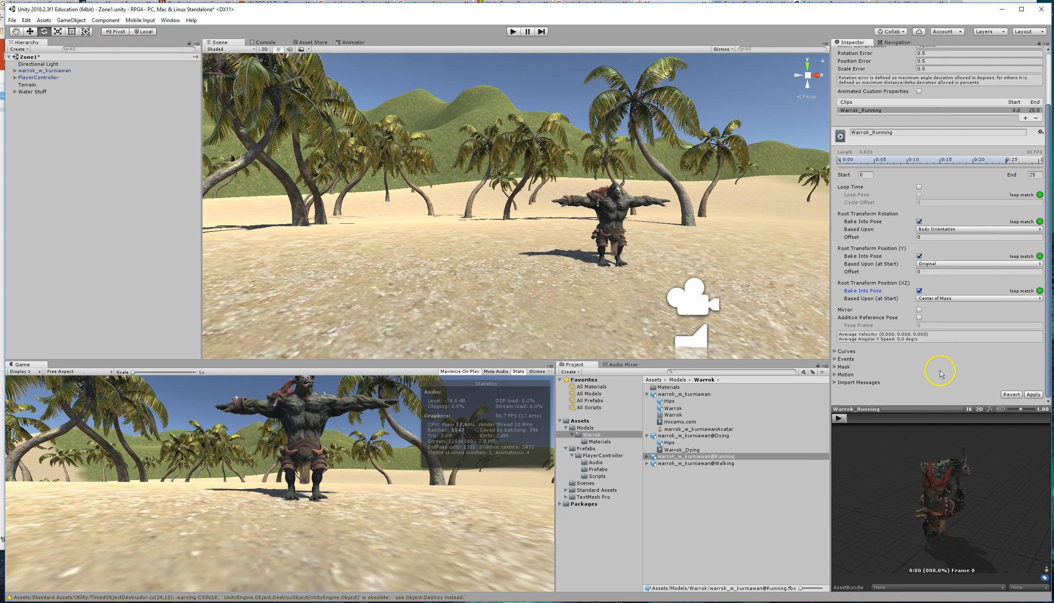
pyautogui.click(1033, 394)
pyautogui.scroll(3, 988, 209)
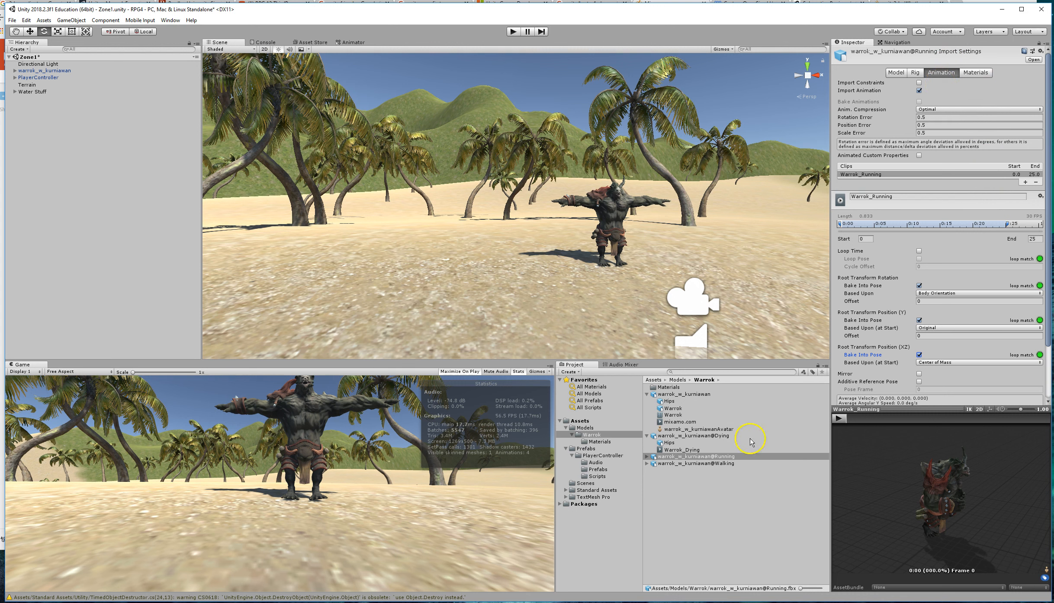
# Step: Set the rig of warrok_w_kurniawan@Walking to Humanoid with Copy From Other Avatar, using warrok_w_kurniawanAvatar as the source, and apply it
pyautogui.click(695, 464)
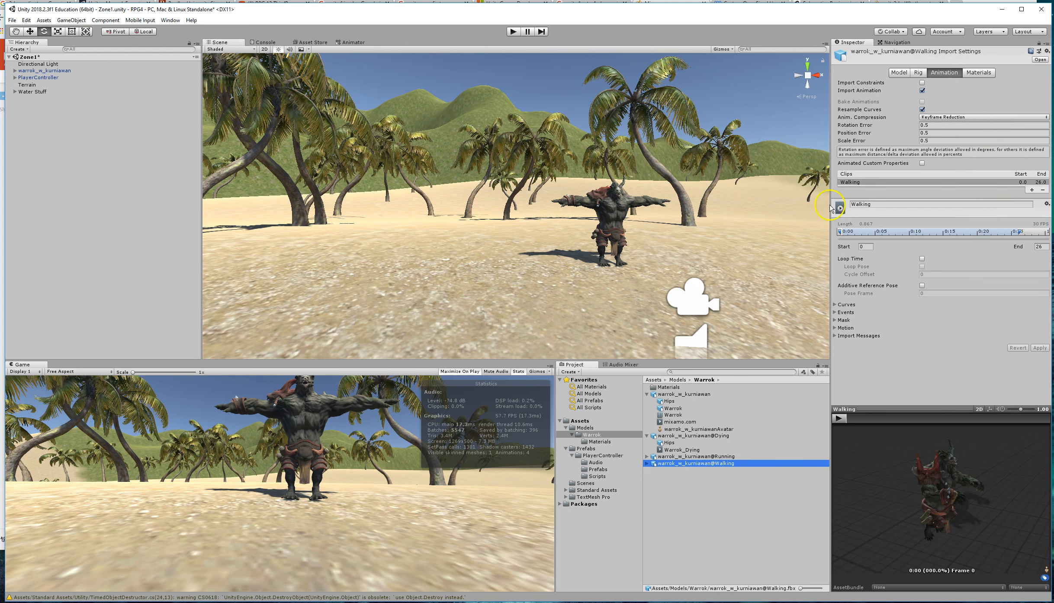
pyautogui.click(918, 73)
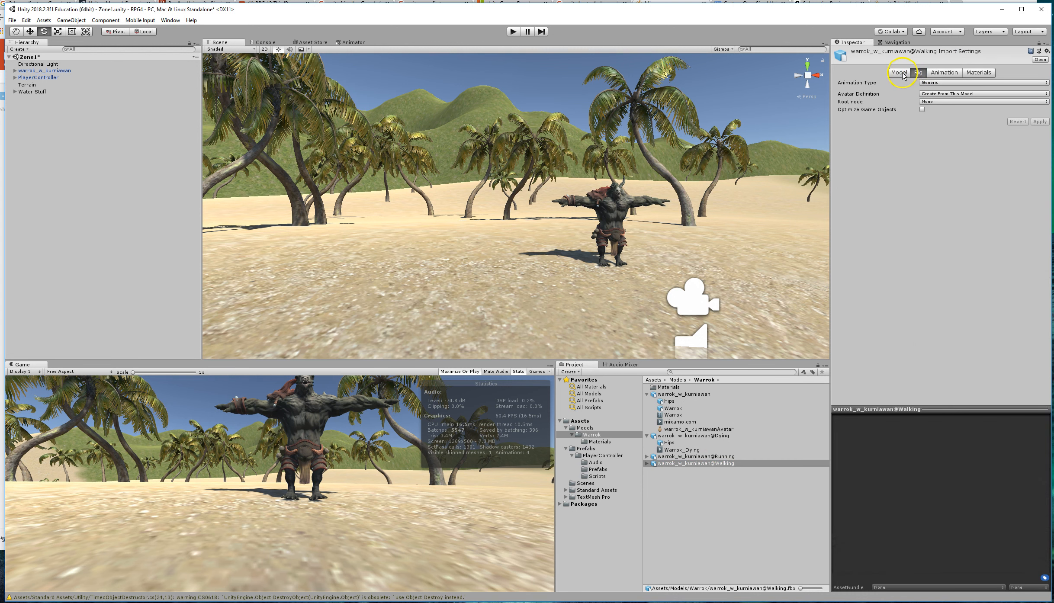
pyautogui.click(933, 85)
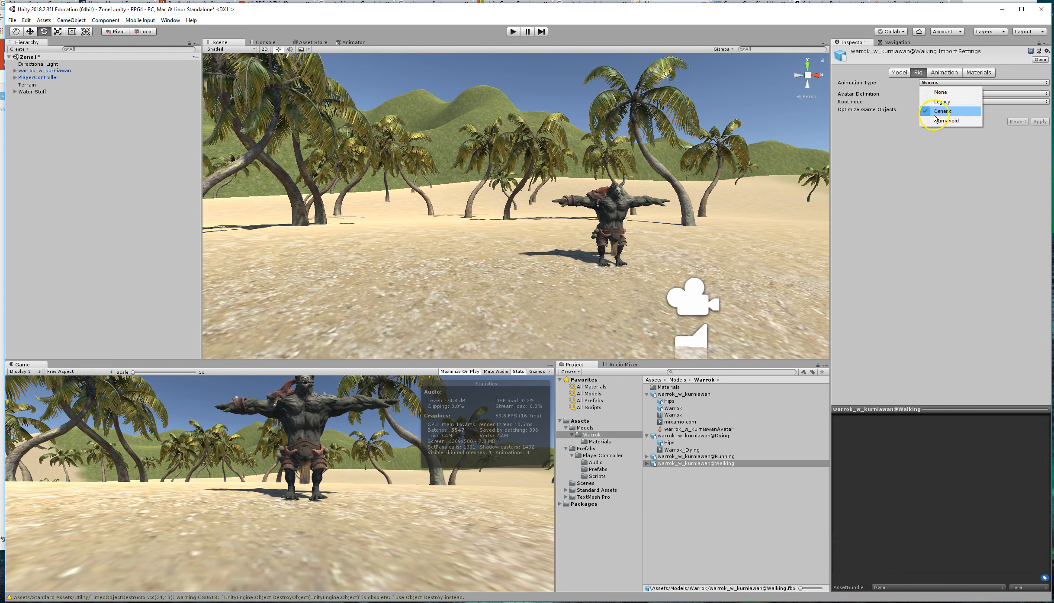
pyautogui.click(942, 122)
pyautogui.click(943, 95)
pyautogui.click(961, 112)
pyautogui.click(1046, 121)
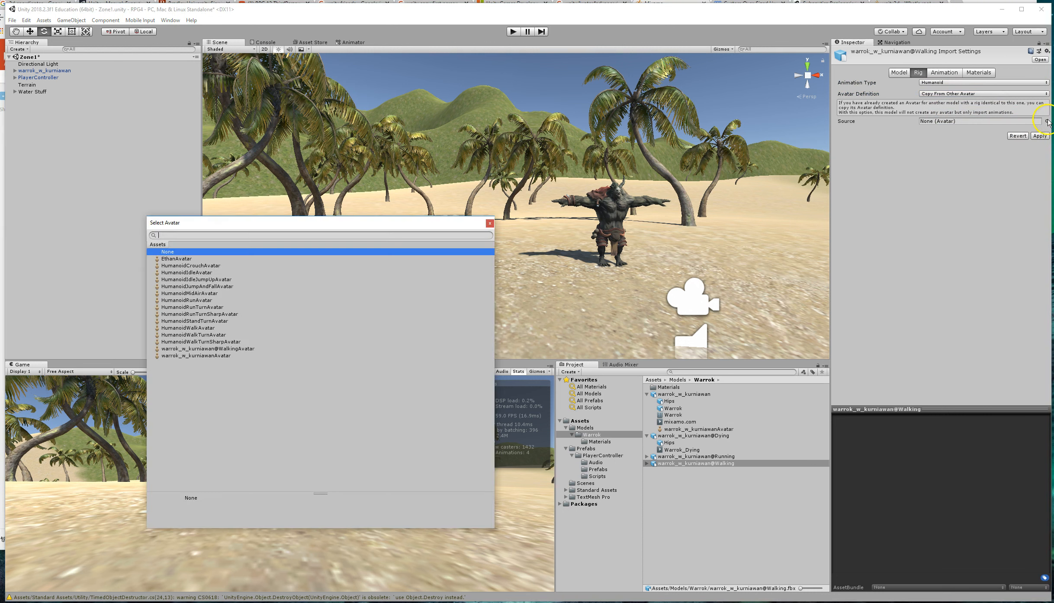
pyautogui.click(169, 356)
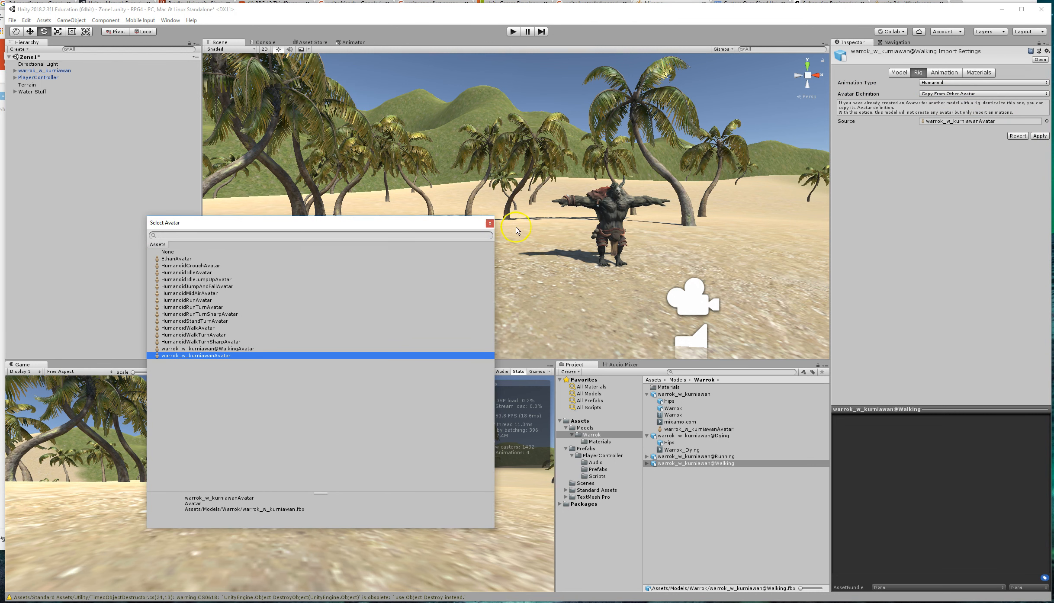
pyautogui.click(488, 224)
pyautogui.click(1039, 136)
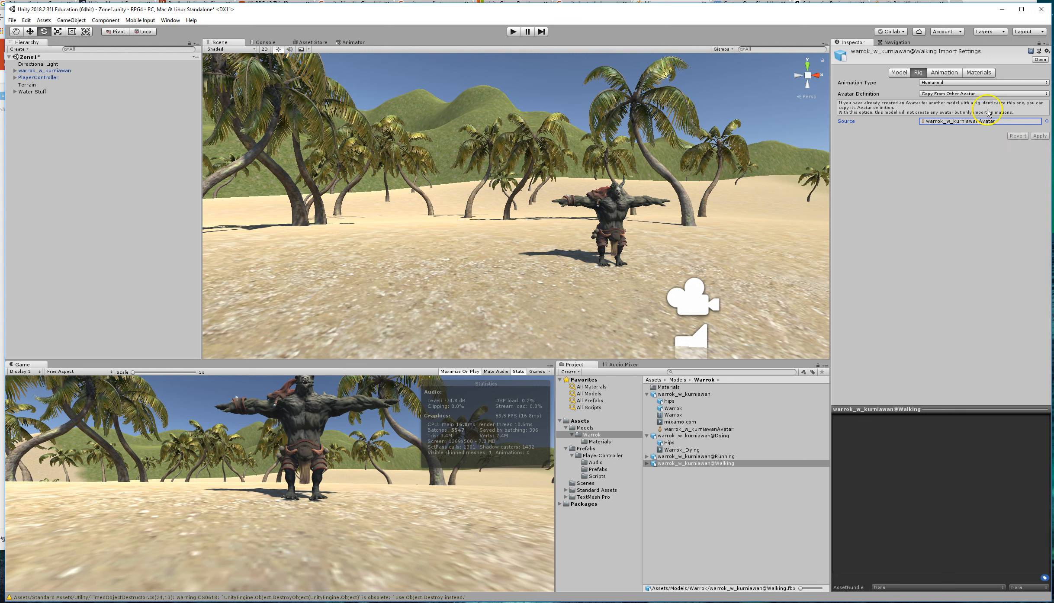
# Step: Rename the Walking clip Warrok_Walking, bake its root rotation, Y position and XZ position into the pose, and apply the changes
pyautogui.click(944, 73)
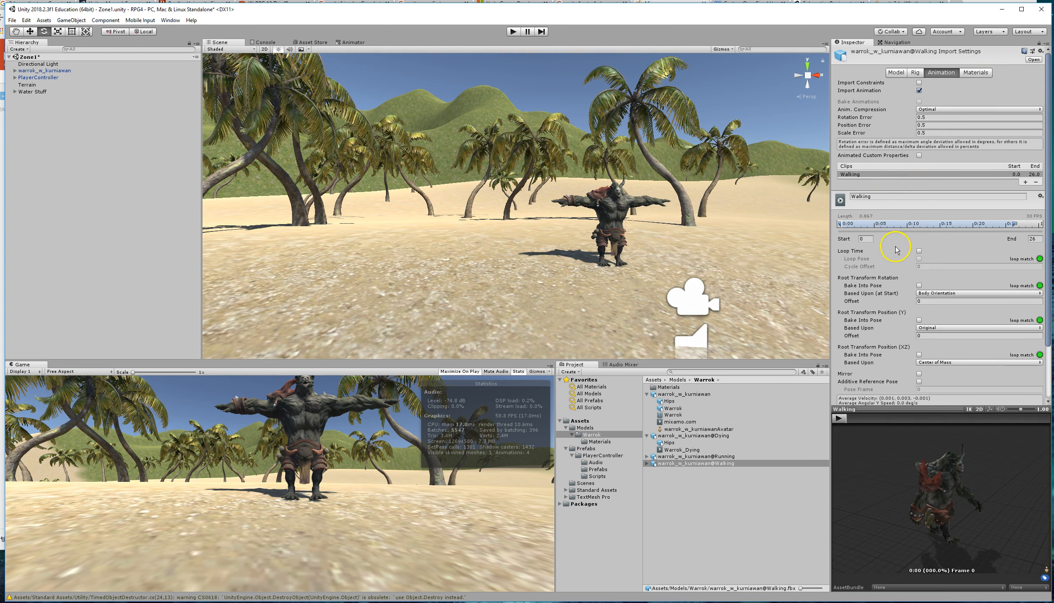
pyautogui.click(853, 195)
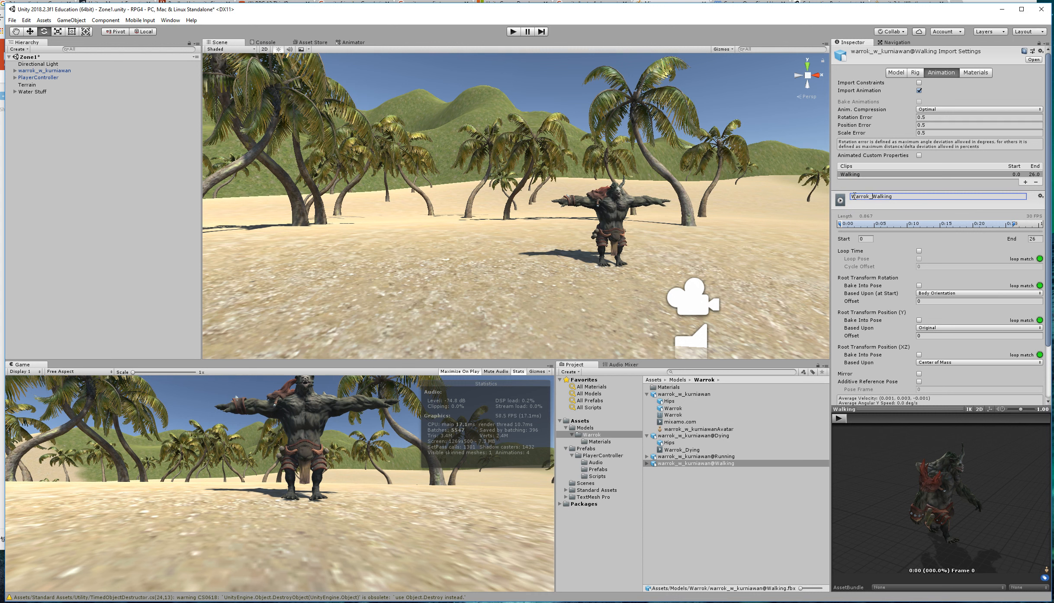
pyautogui.write('Warrok_')
pyautogui.click(919, 286)
pyautogui.click(918, 320)
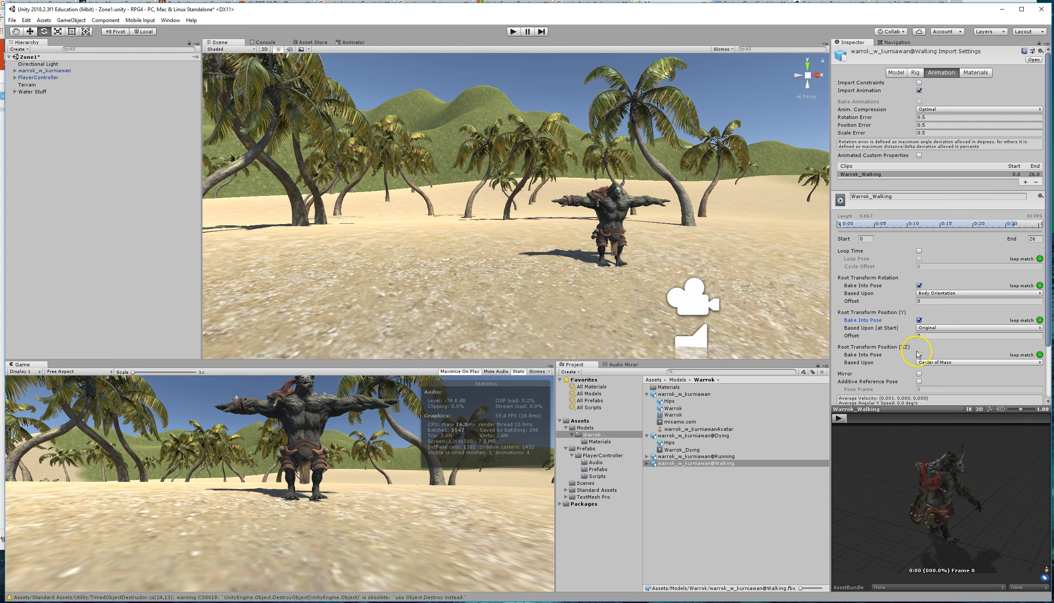
pyautogui.click(919, 355)
pyautogui.scroll(-3, 935, 372)
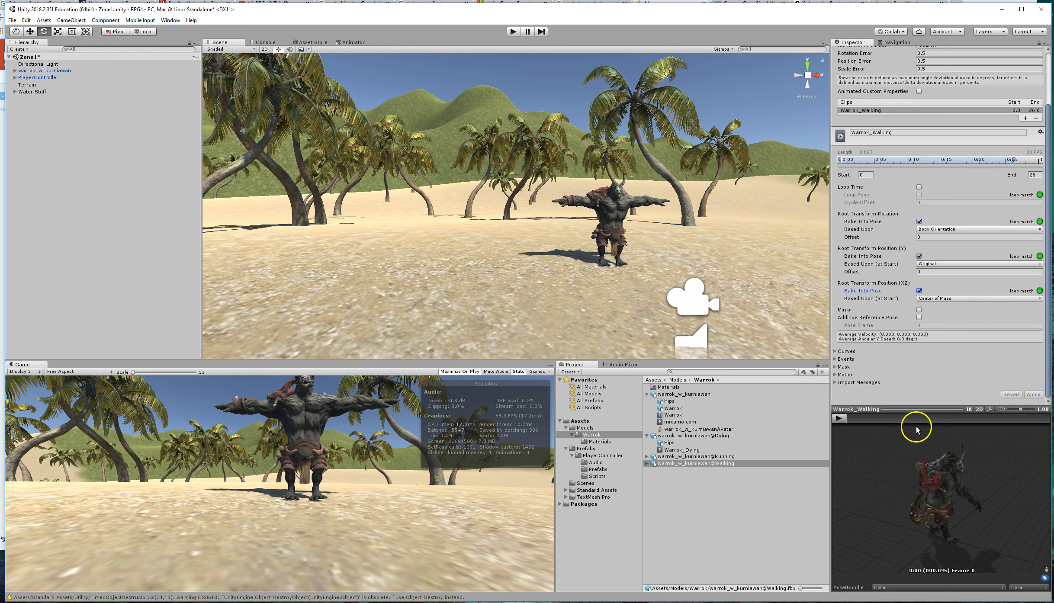
# Step: Play and pause the Warrok_Walking clip preview, and inspect the Animator component of the warrok_w_kurniawan object in the scene
pyautogui.click(838, 418)
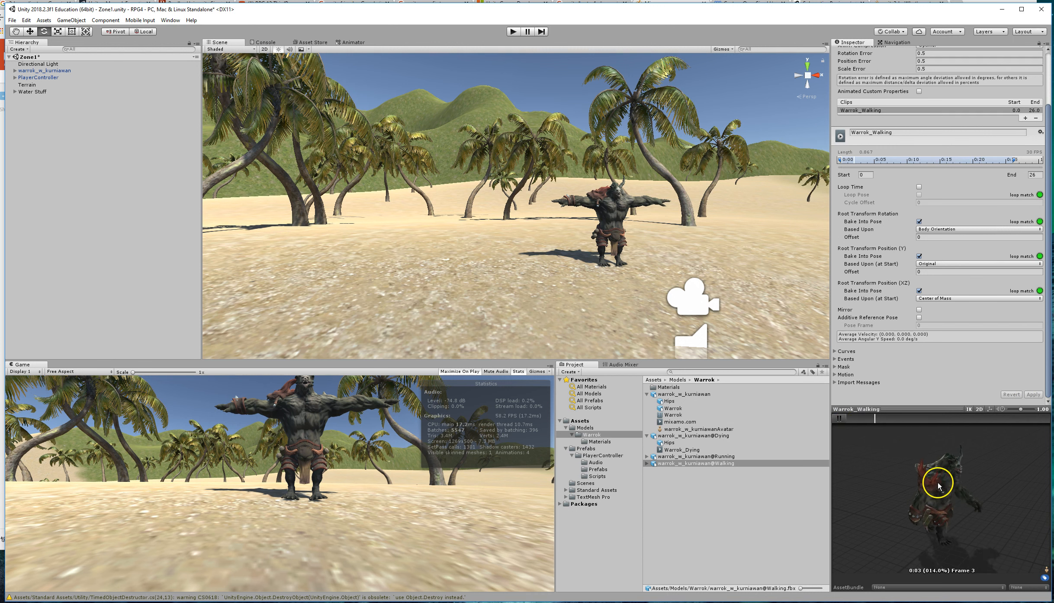
pyautogui.click(841, 418)
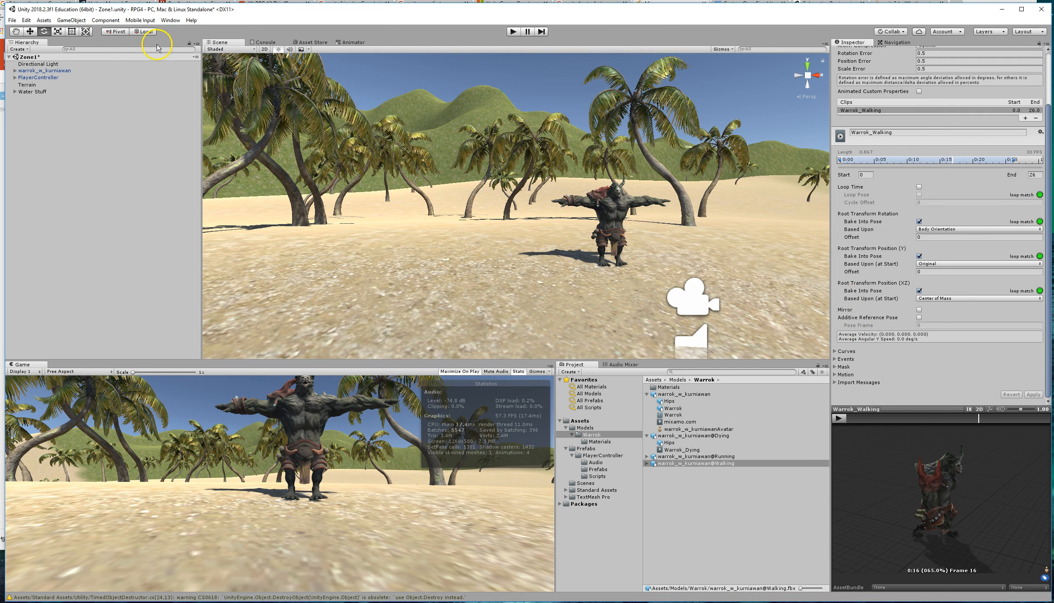
pyautogui.click(60, 72)
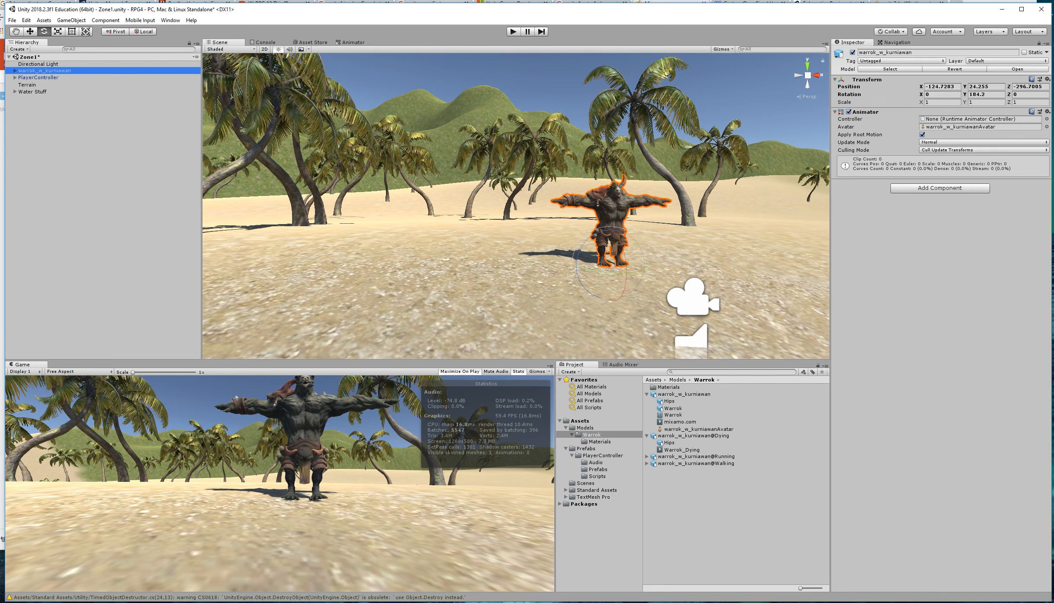
# Step: Switch to Mixamo in the browser and search the animations for "idle"
pyautogui.hotkey('alt', 'Tab')
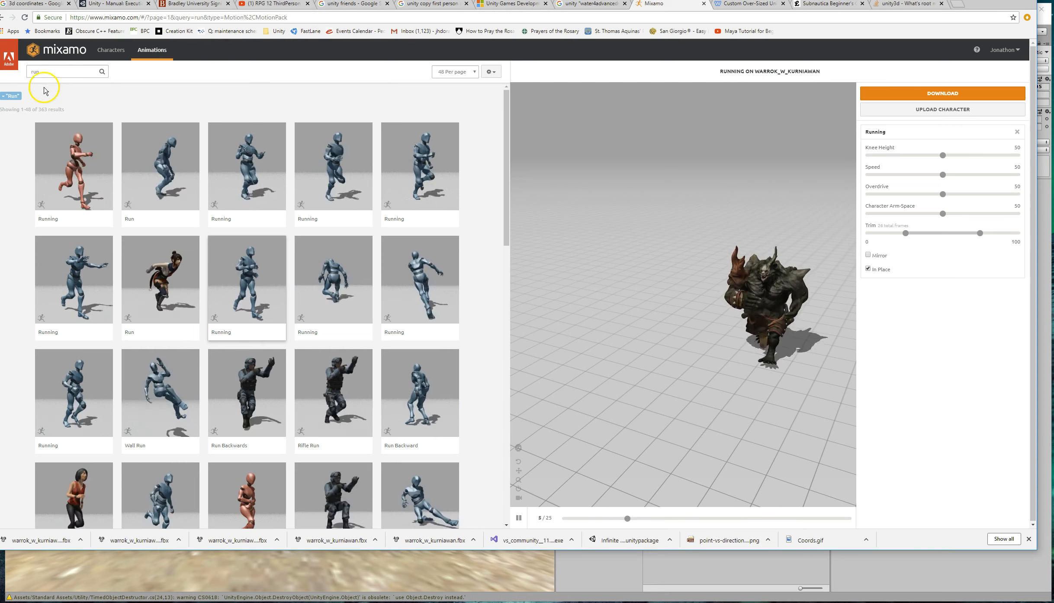
pyautogui.click(54, 72)
pyautogui.press('BackSpace')
pyautogui.press('BackSpace')
pyautogui.press('BackSpace')
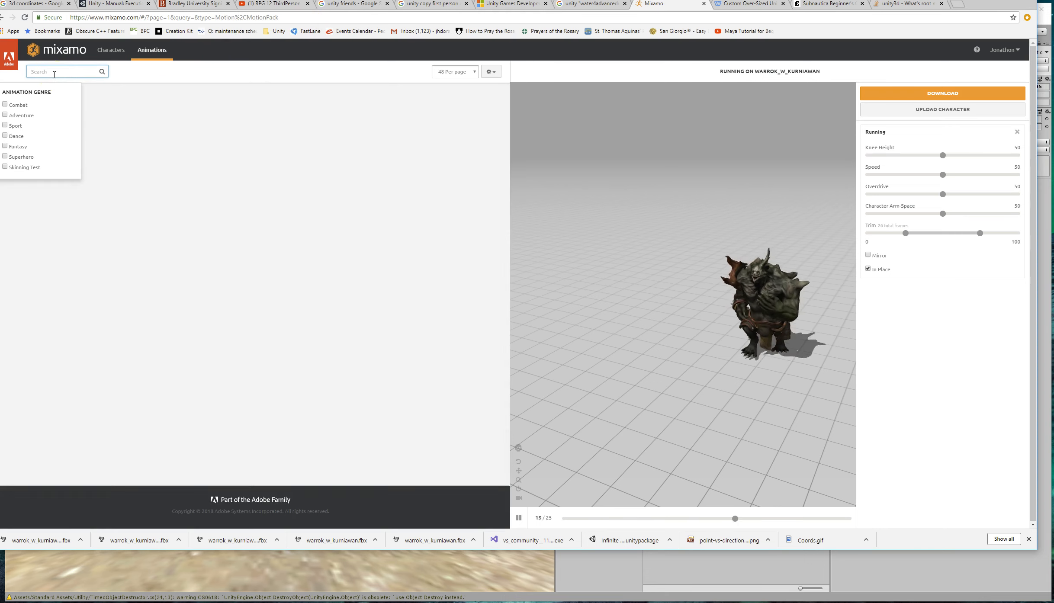
pyautogui.write('idle')
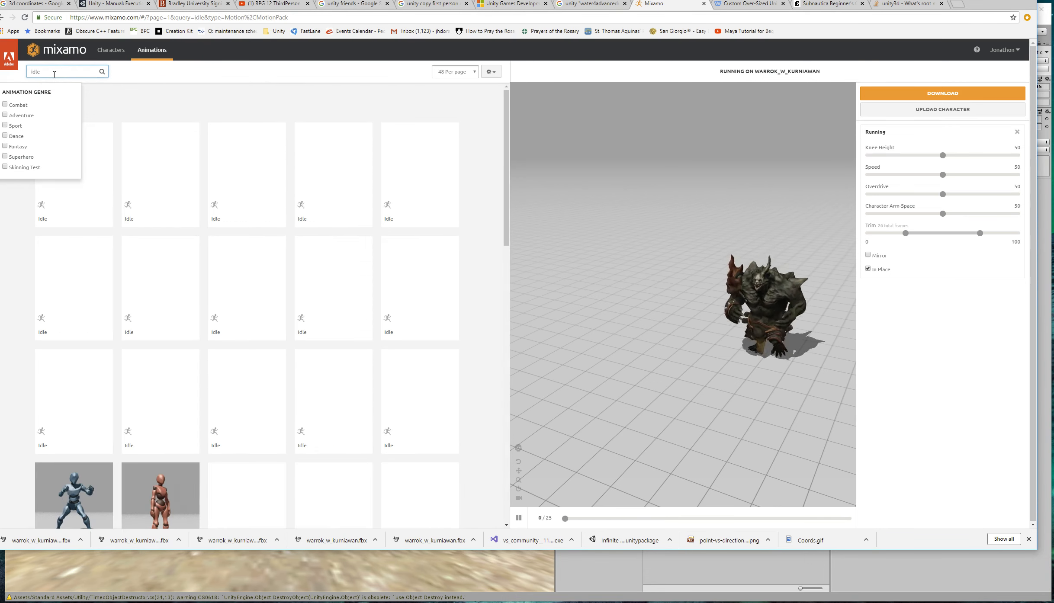
pyautogui.click(129, 76)
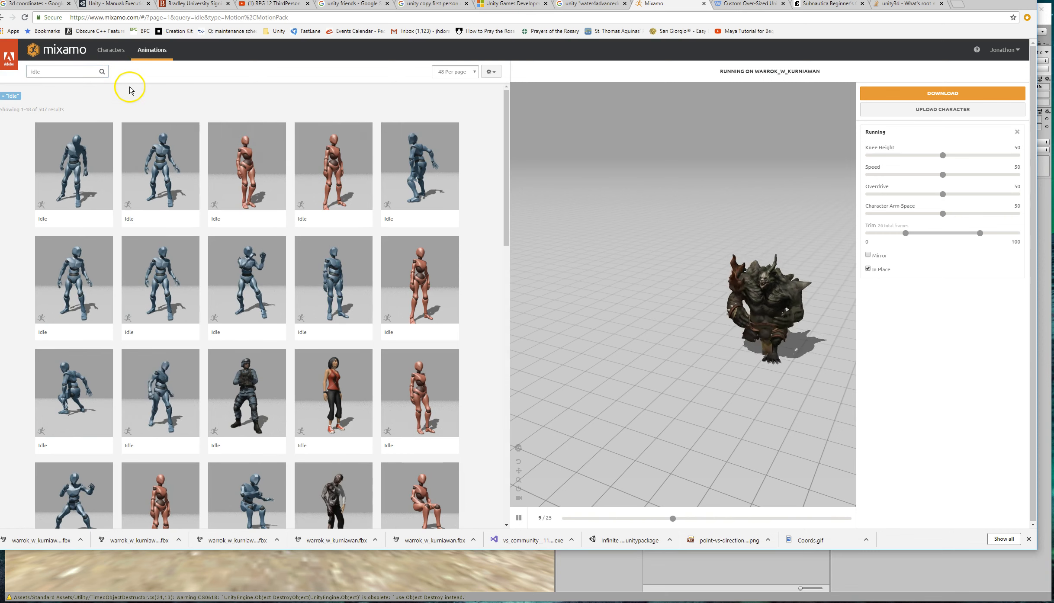
pyautogui.click(95, 145)
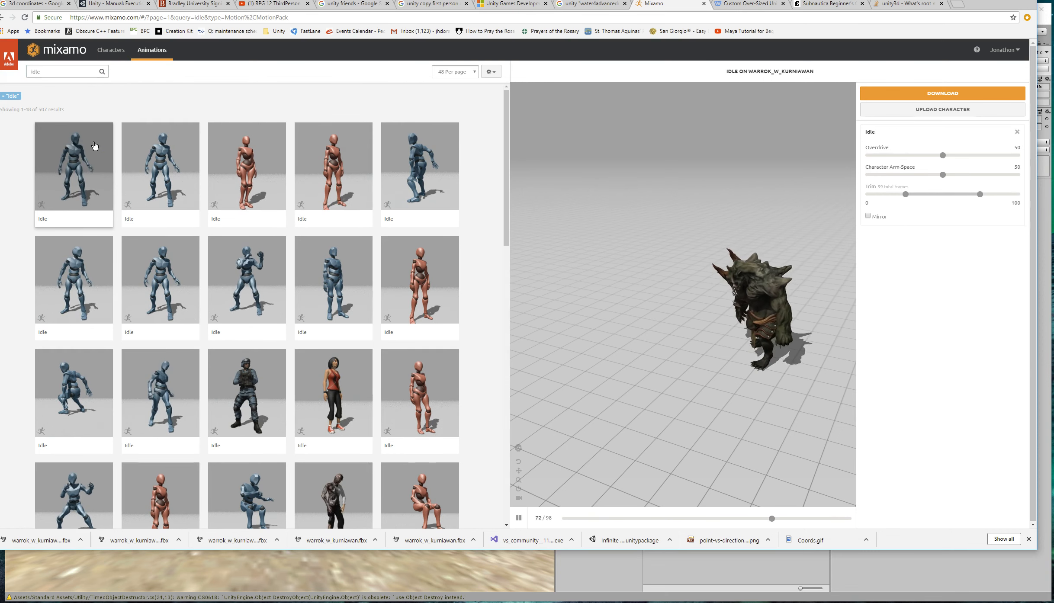
pyautogui.click(144, 162)
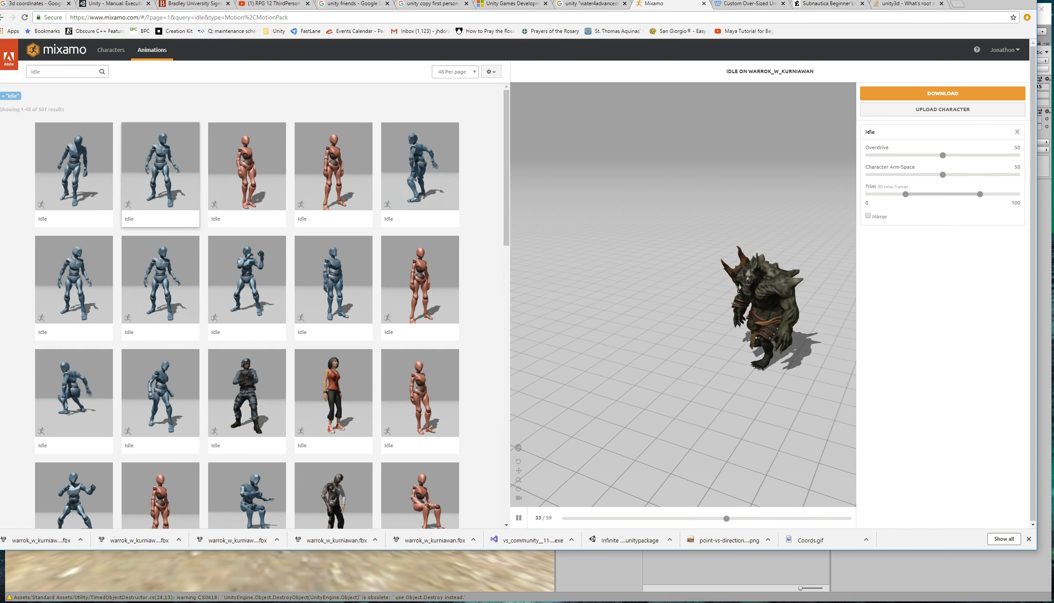
pyautogui.click(942, 93)
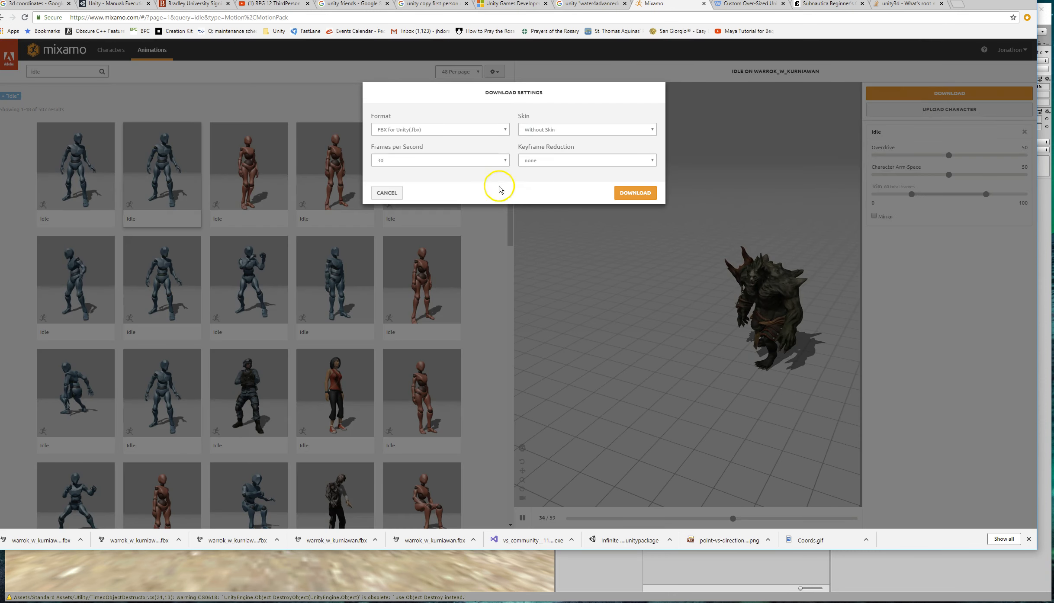
pyautogui.click(635, 192)
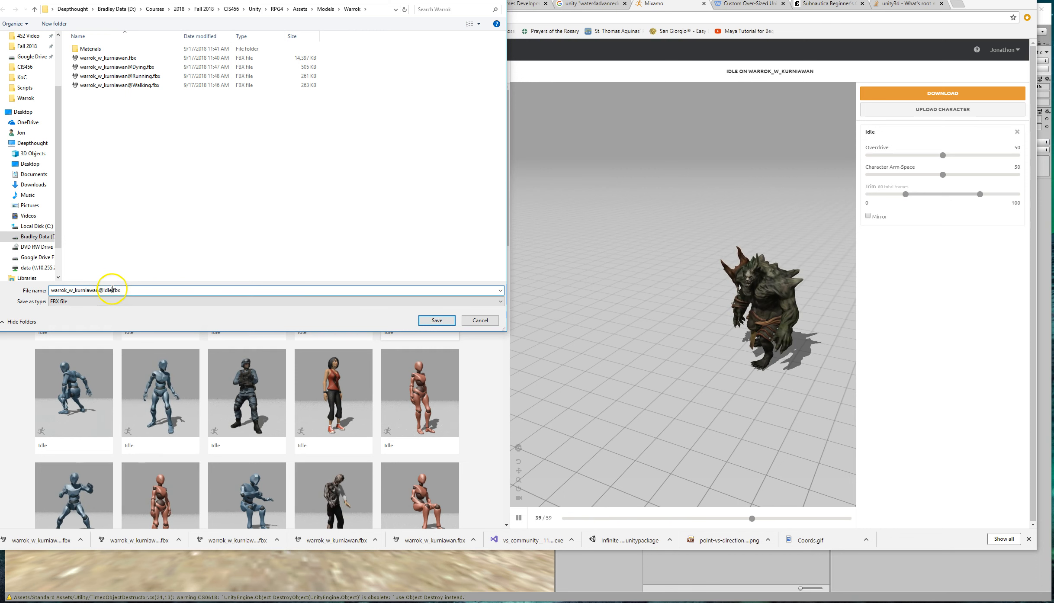
pyautogui.click(432, 320)
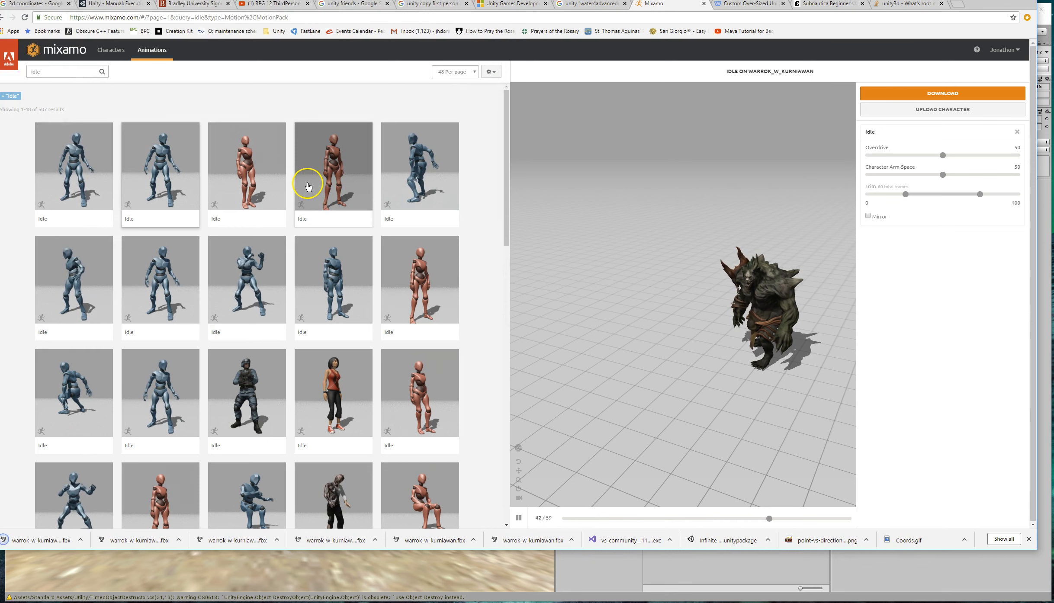
pyautogui.click(44, 284)
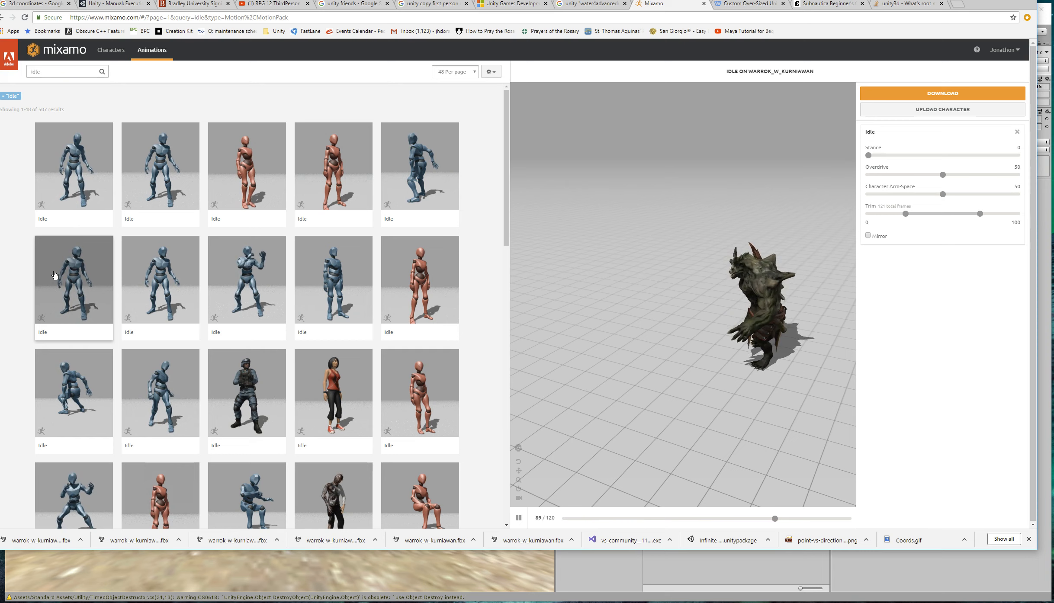
pyautogui.click(956, 93)
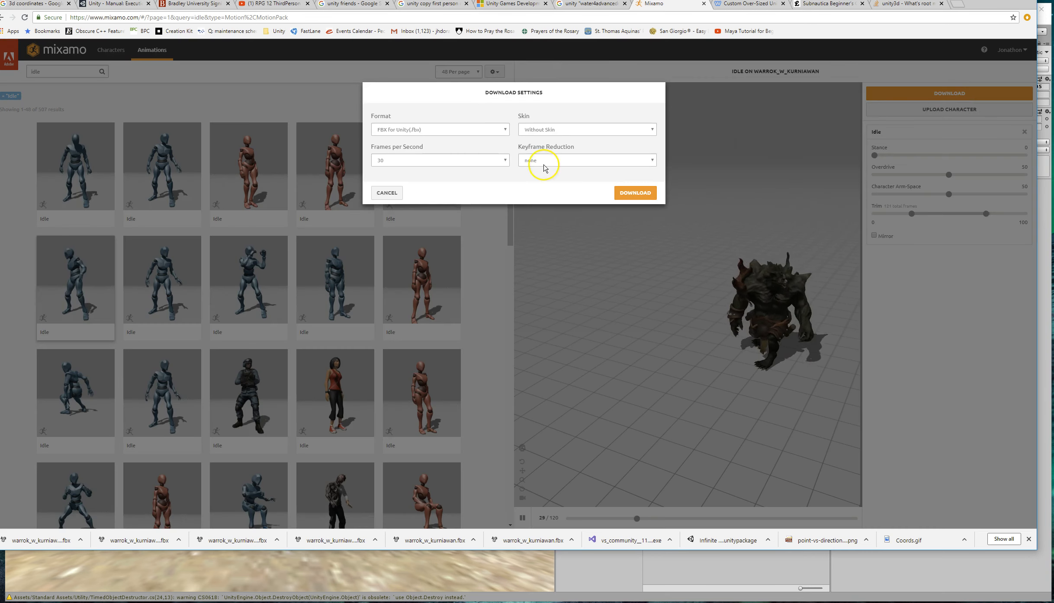
pyautogui.click(631, 192)
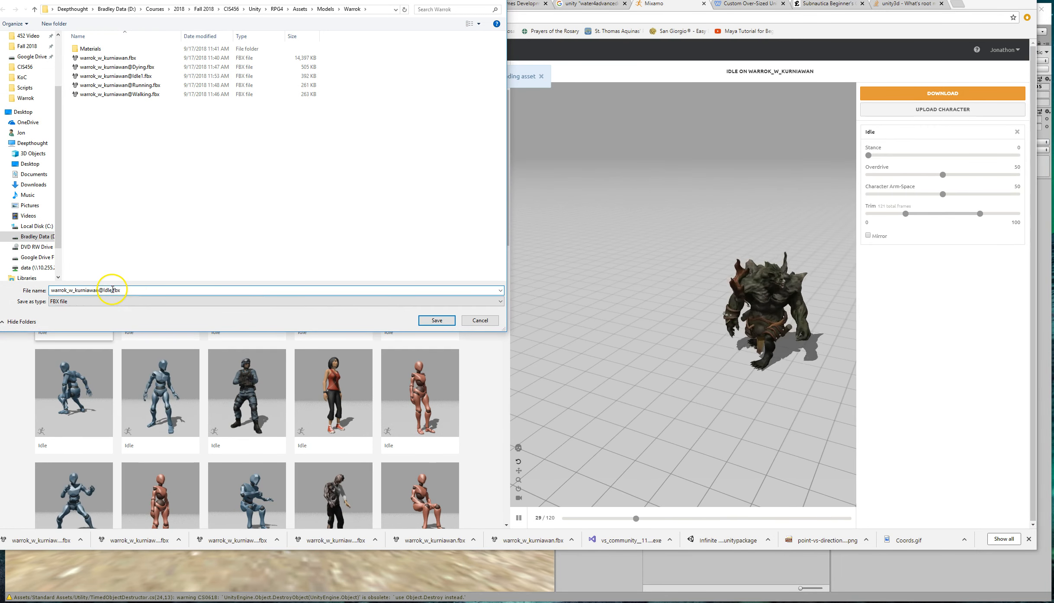
pyautogui.write('1')
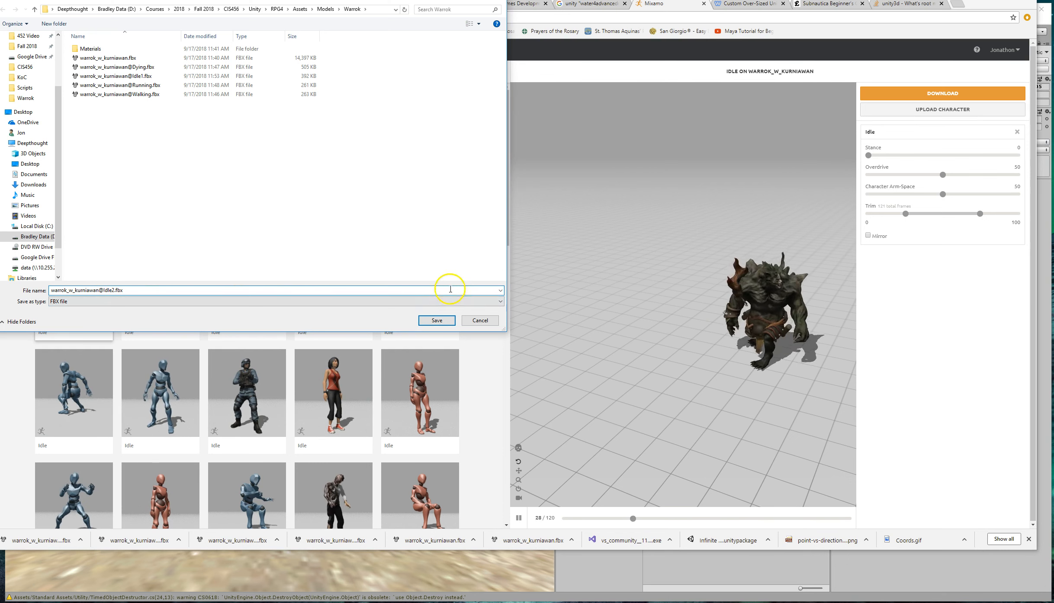
pyautogui.click(440, 321)
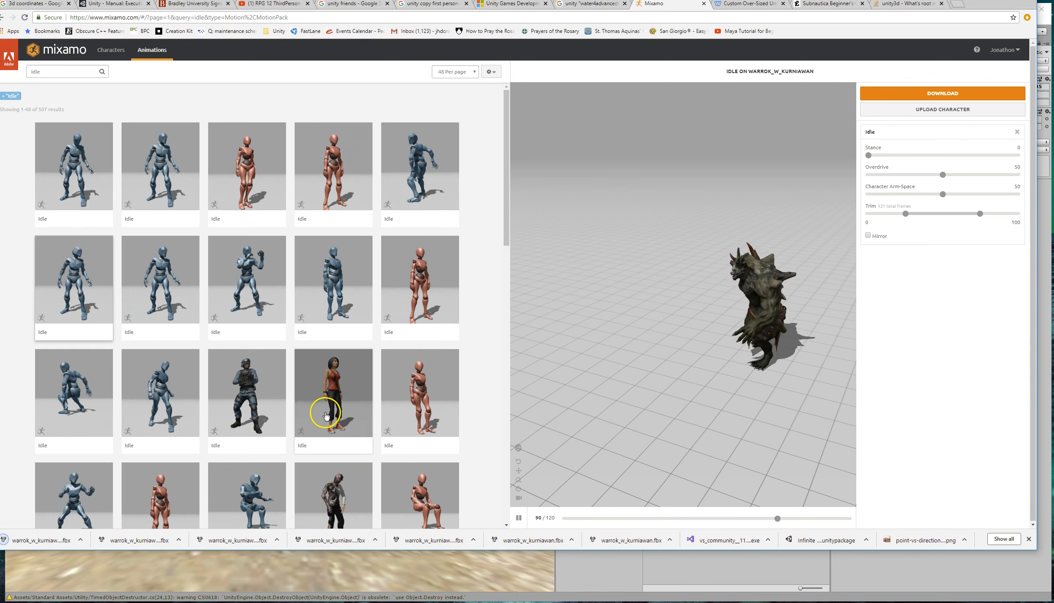
# Step: Browse the first page of idle results, preview Catwalk Idle on Warrok, and go to results page 2
pyautogui.scroll(-2, 326, 415)
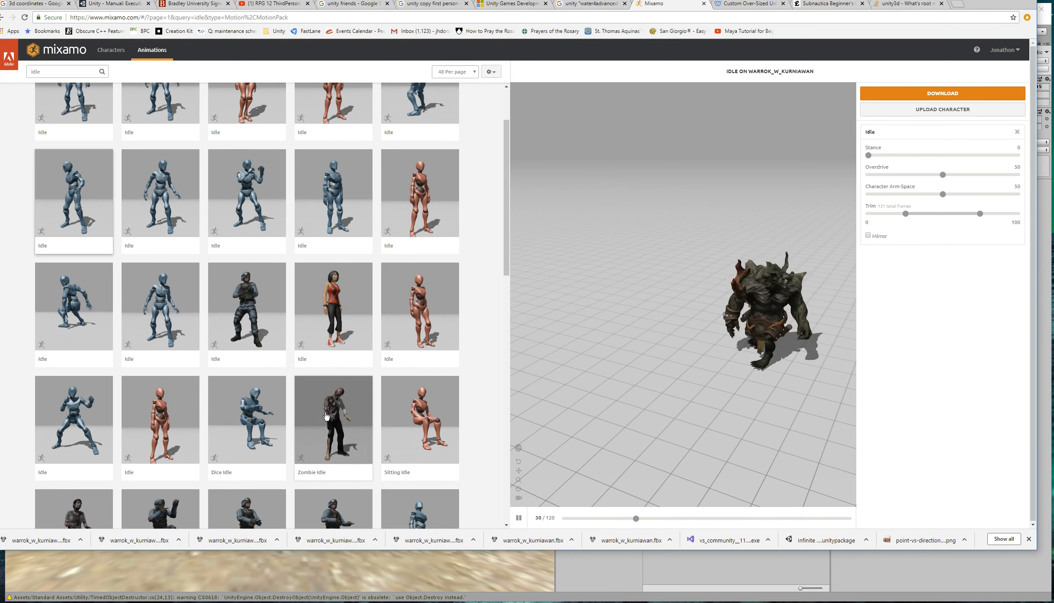
pyautogui.scroll(-3, 191, 426)
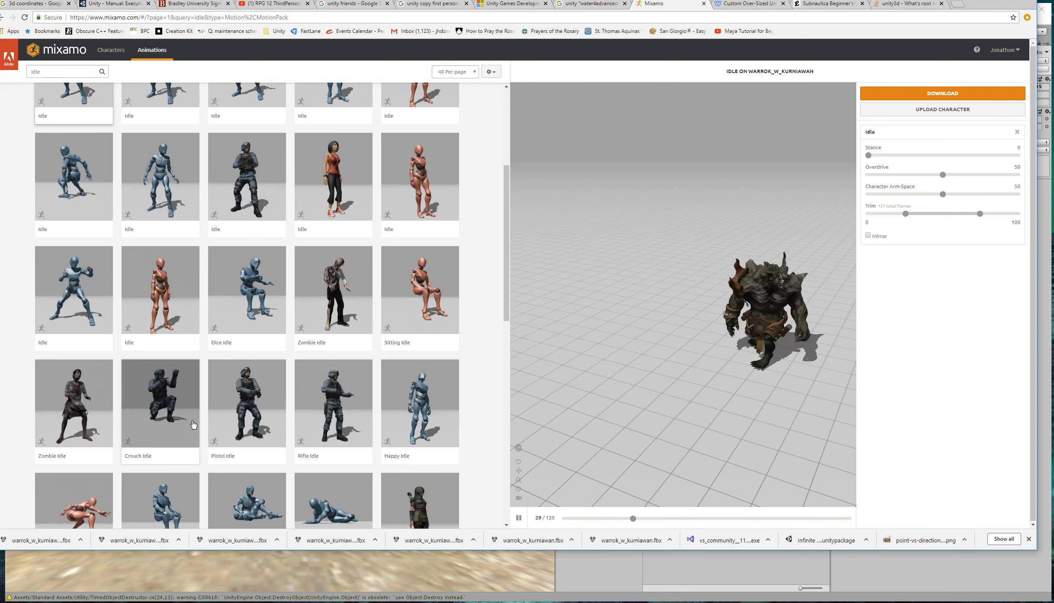
pyautogui.scroll(-4, 193, 424)
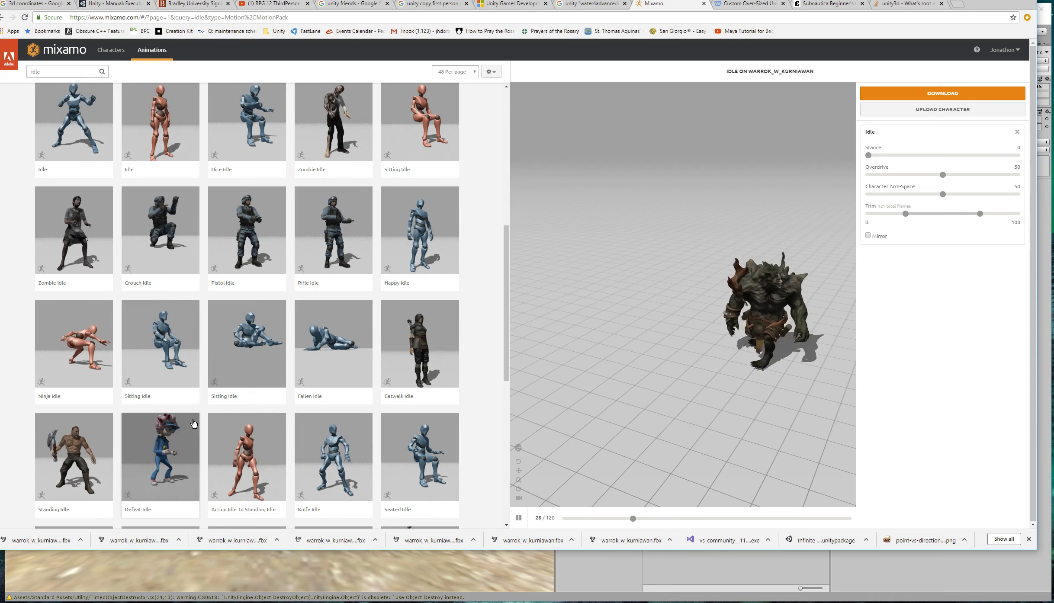
pyautogui.scroll(-4, 193, 423)
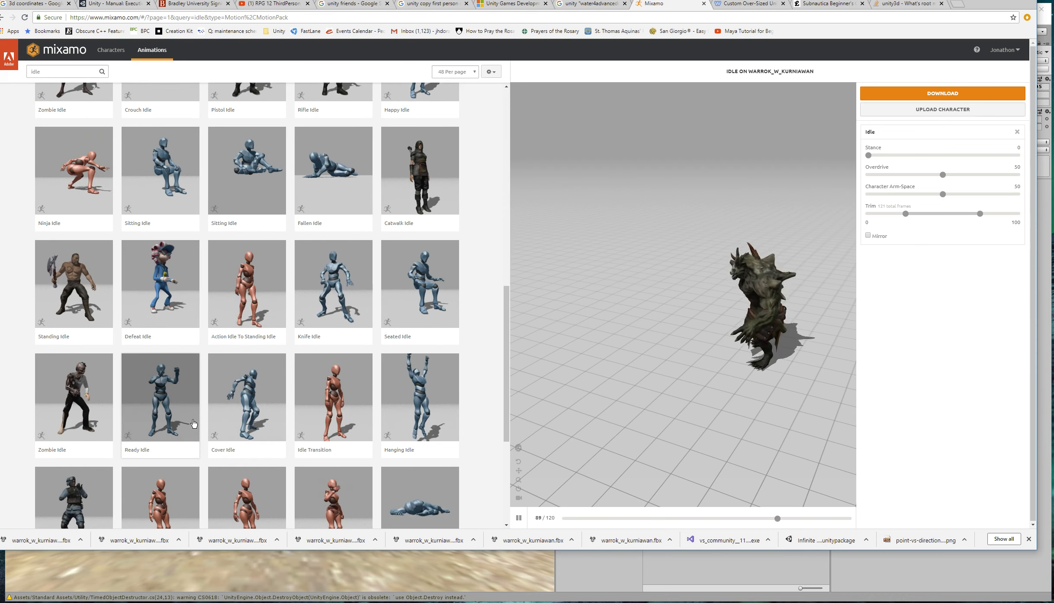
pyautogui.click(421, 185)
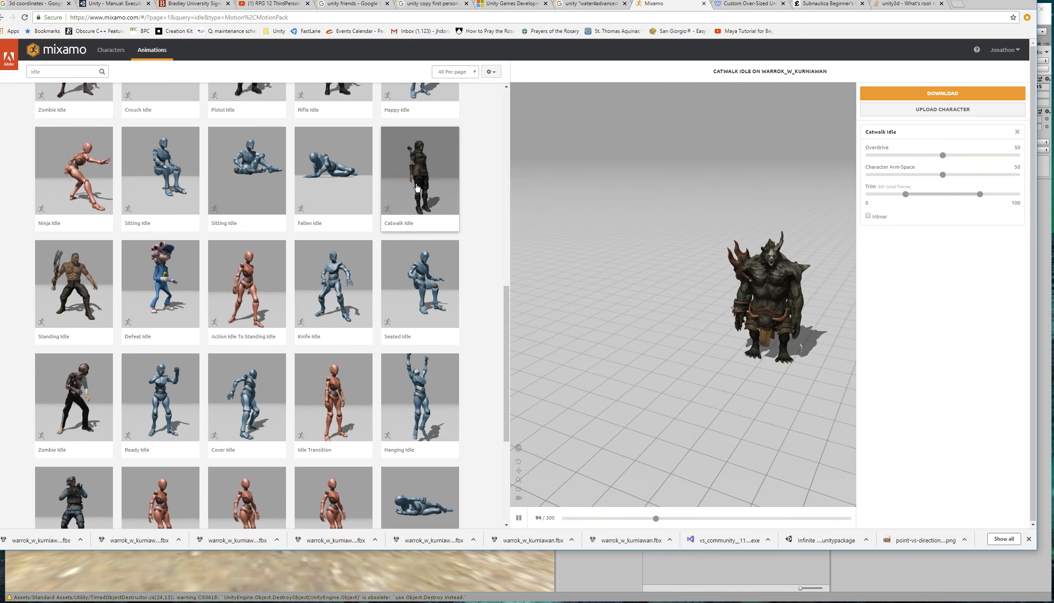
pyautogui.click(358, 209)
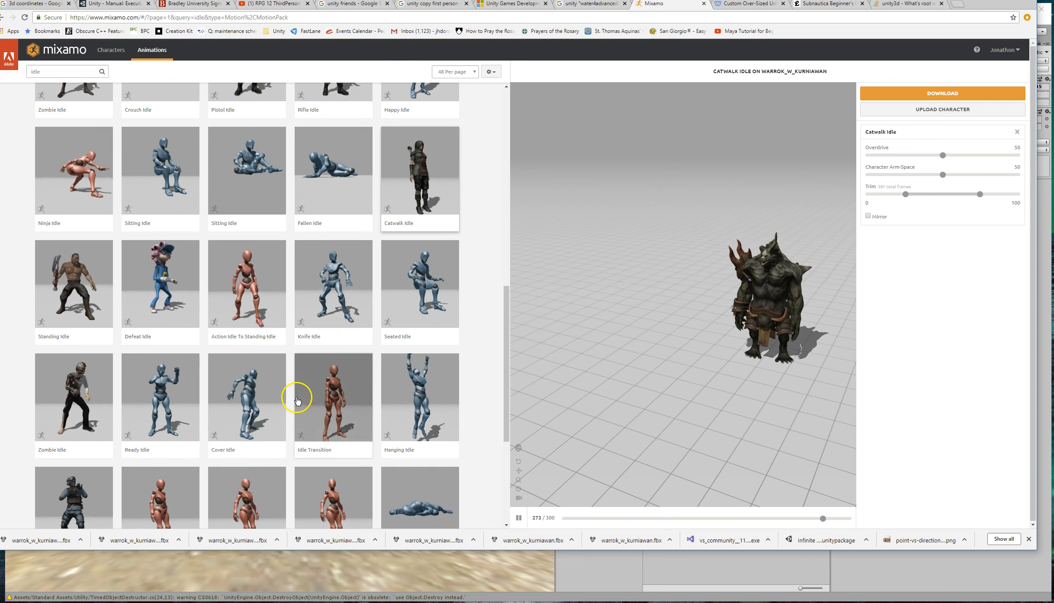
pyautogui.scroll(-4, 297, 400)
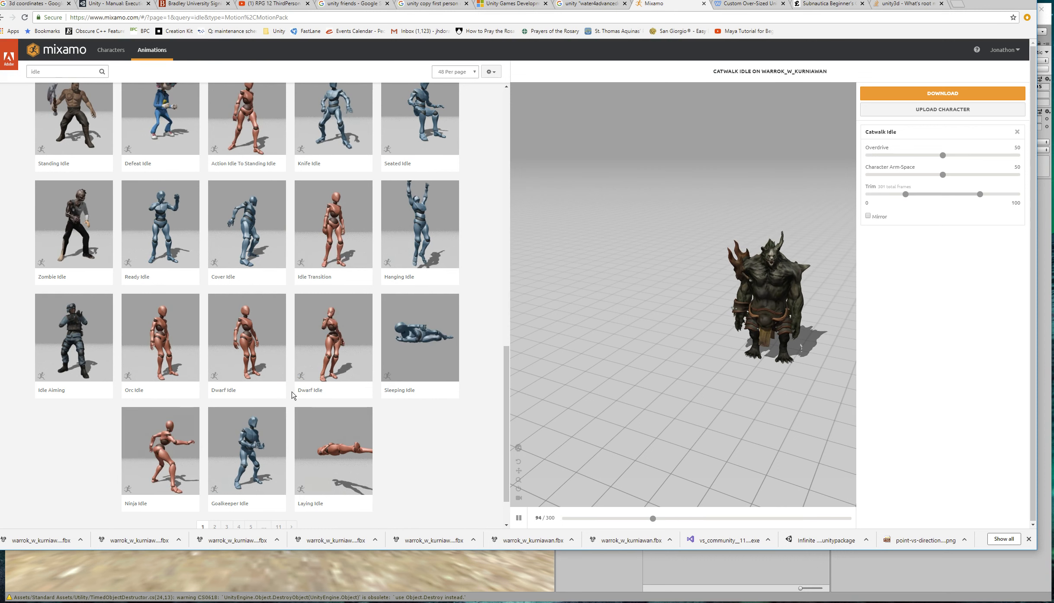
pyautogui.scroll(-2, 306, 405)
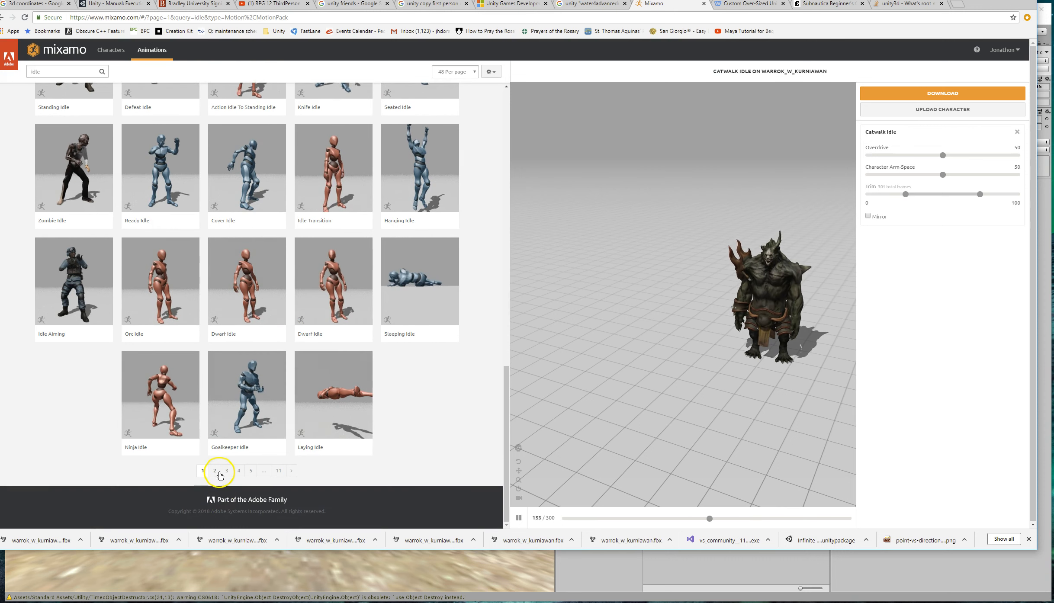
pyautogui.click(216, 472)
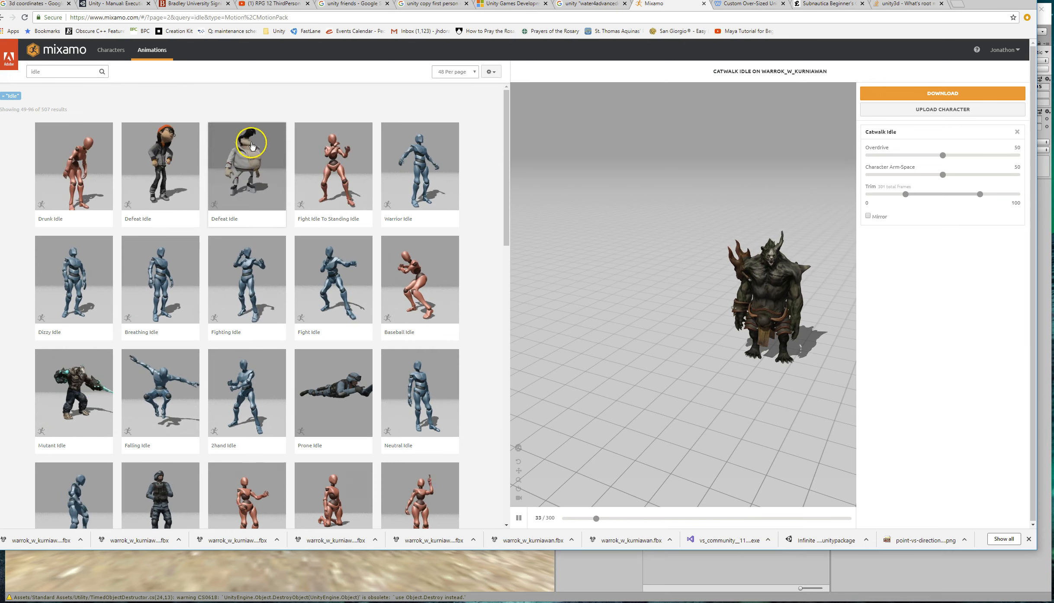
pyautogui.click(423, 168)
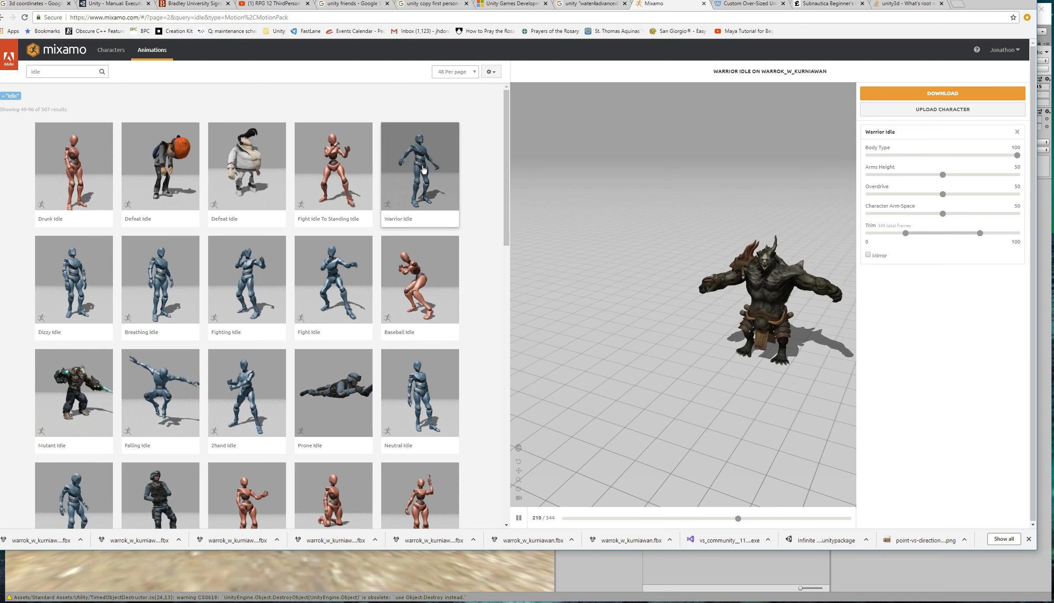
pyautogui.click(897, 92)
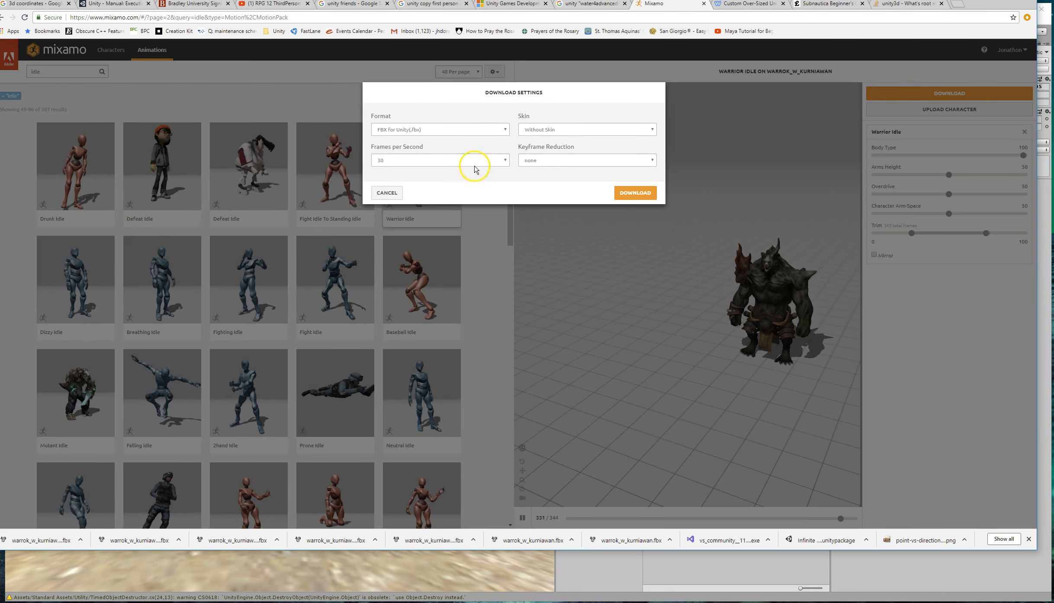
pyautogui.click(645, 192)
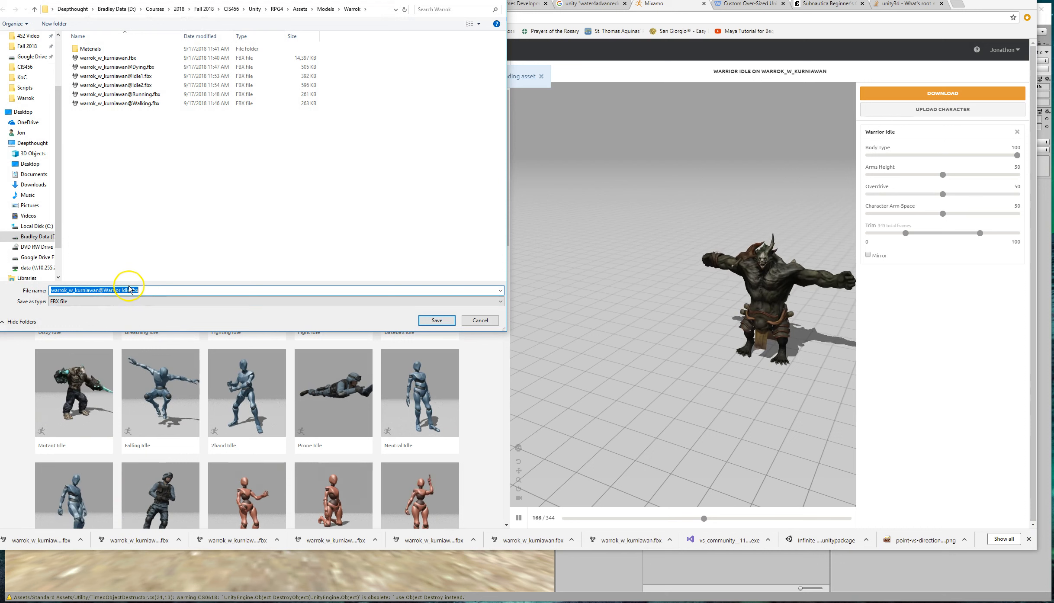
pyautogui.click(131, 290)
pyautogui.moveTo(131, 290); pyautogui.dragTo(112, 290)
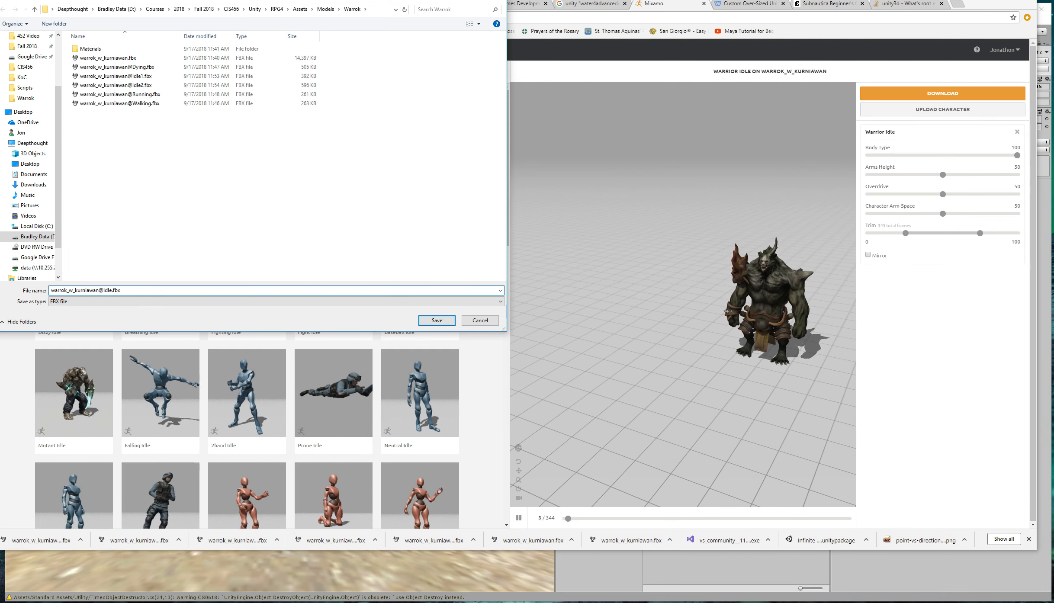
pyautogui.press('Return')
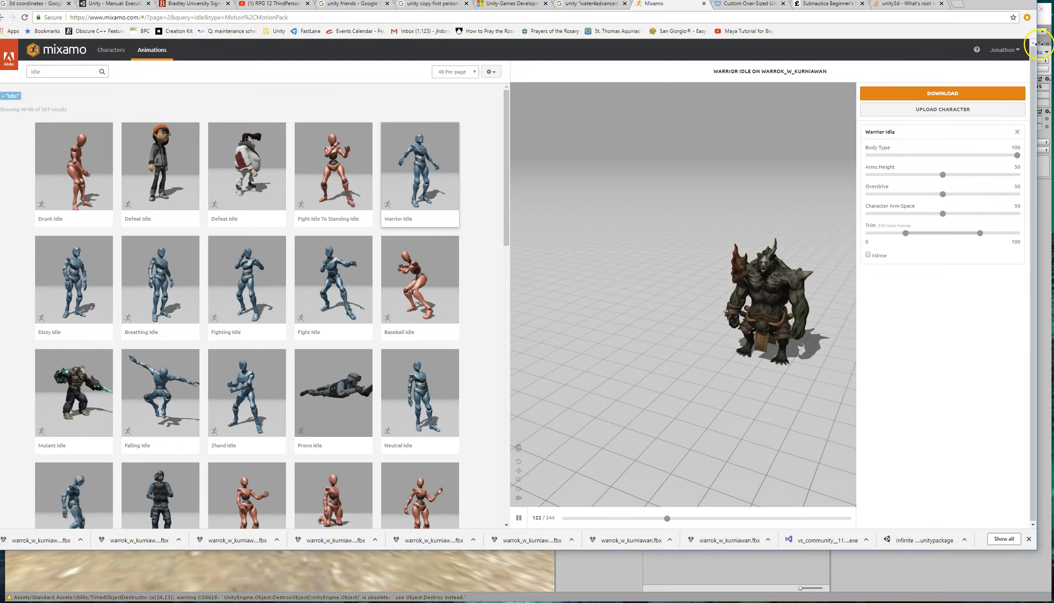
# Step: Switch to Unity and review the Rig and Animation import settings of warrok_w_kurniawan@idle3
pyautogui.click(360, 565)
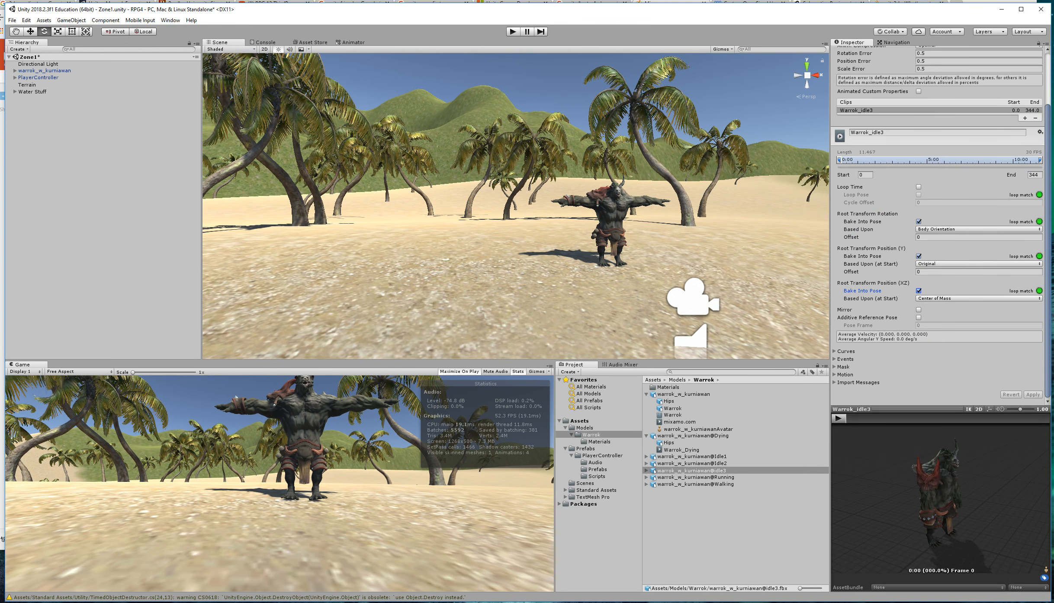
pyautogui.scroll(3, 913, 93)
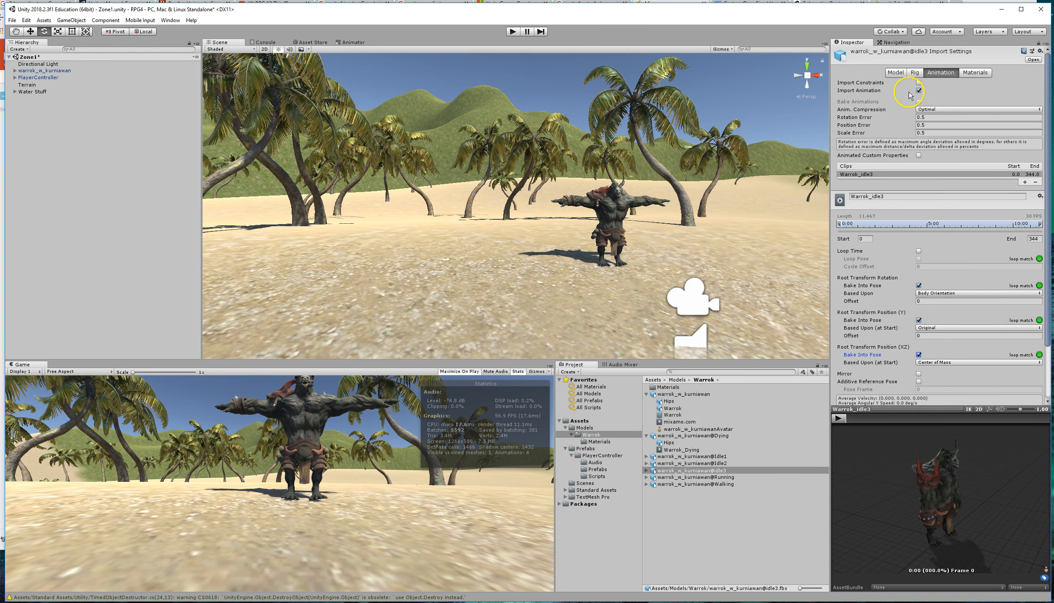
pyautogui.click(914, 72)
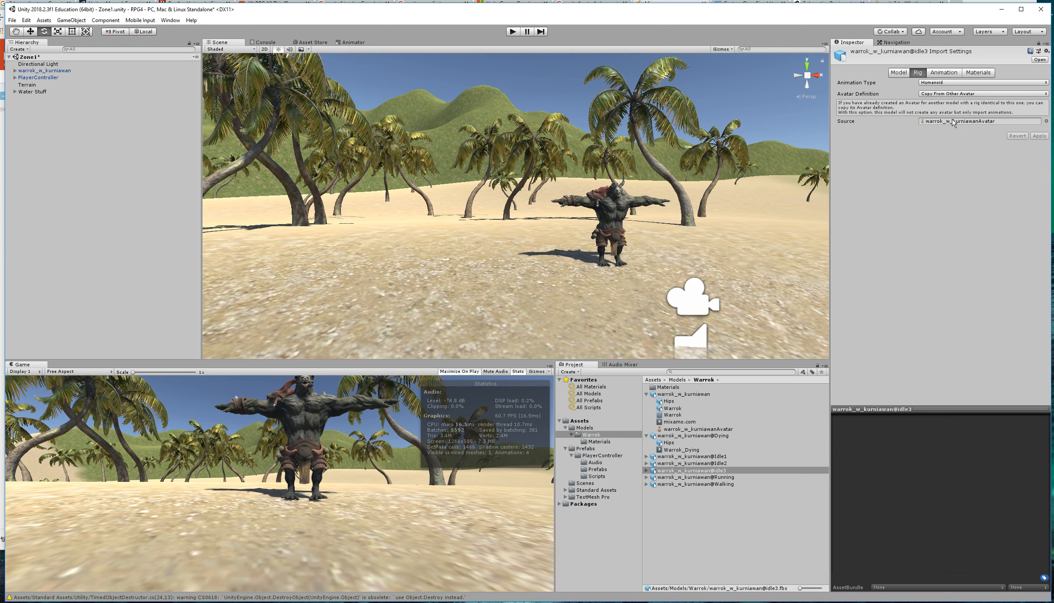
pyautogui.click(943, 73)
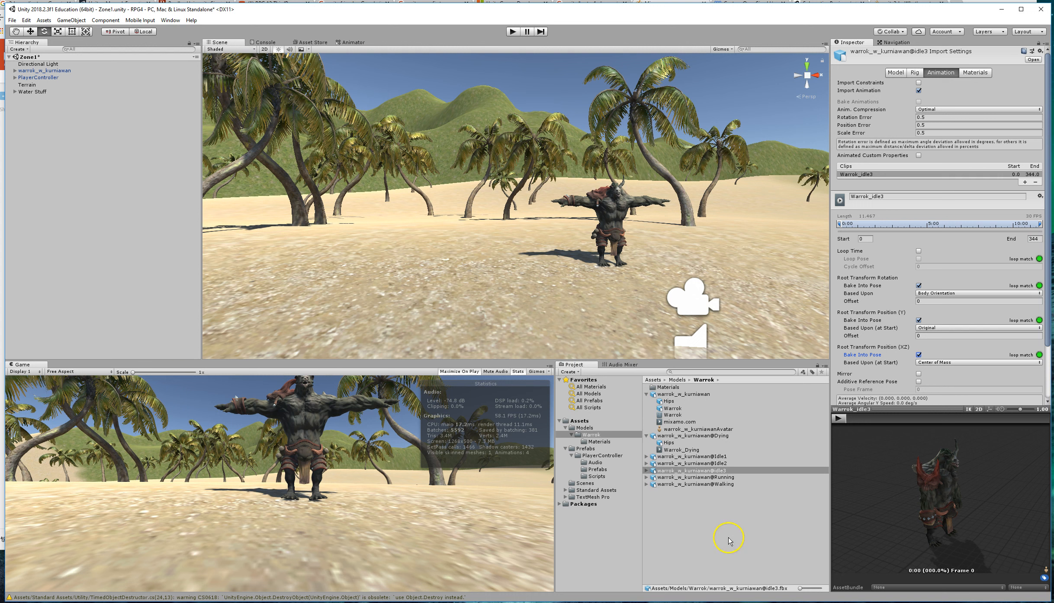
# Step: Collapse the expanded models in the Warrok folder and create an Animator Controller there named Warrok_Control
pyautogui.click(600, 435)
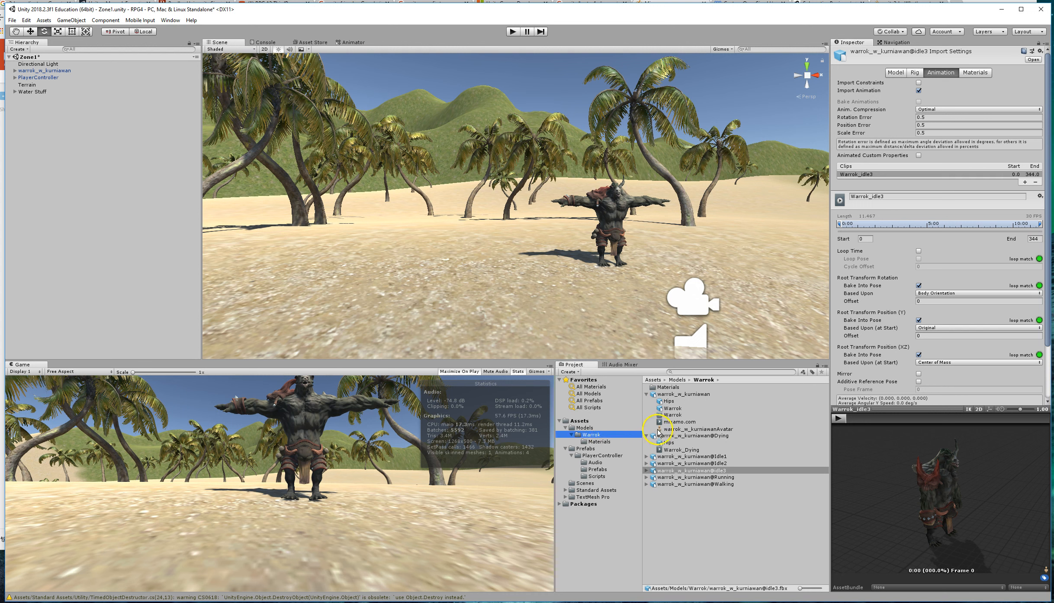
pyautogui.click(647, 397)
pyautogui.click(647, 401)
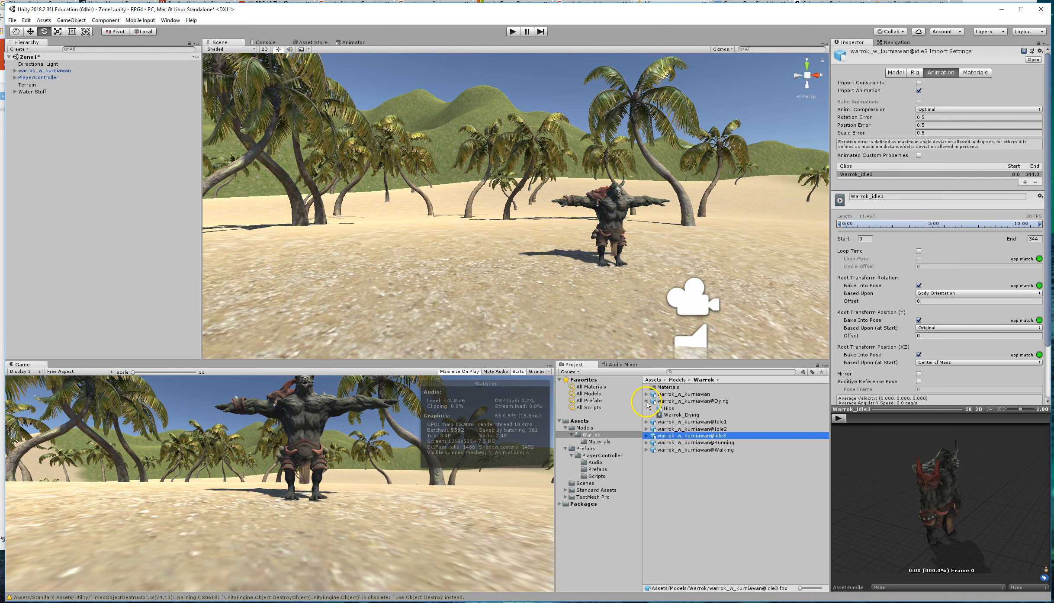
pyautogui.click(659, 422)
pyautogui.rightClick(661, 450)
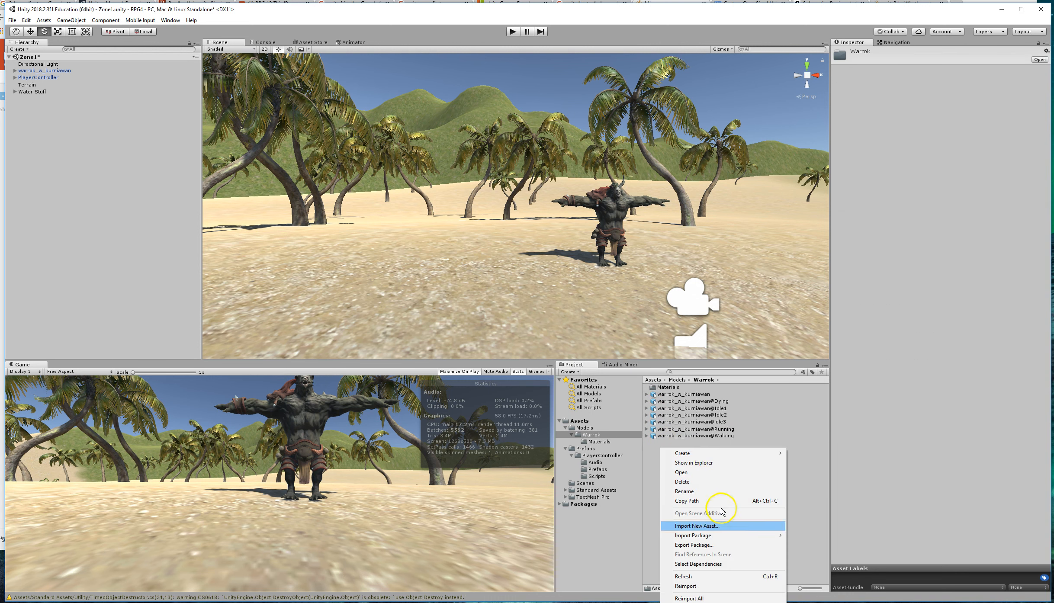
pyautogui.moveTo(741, 453)
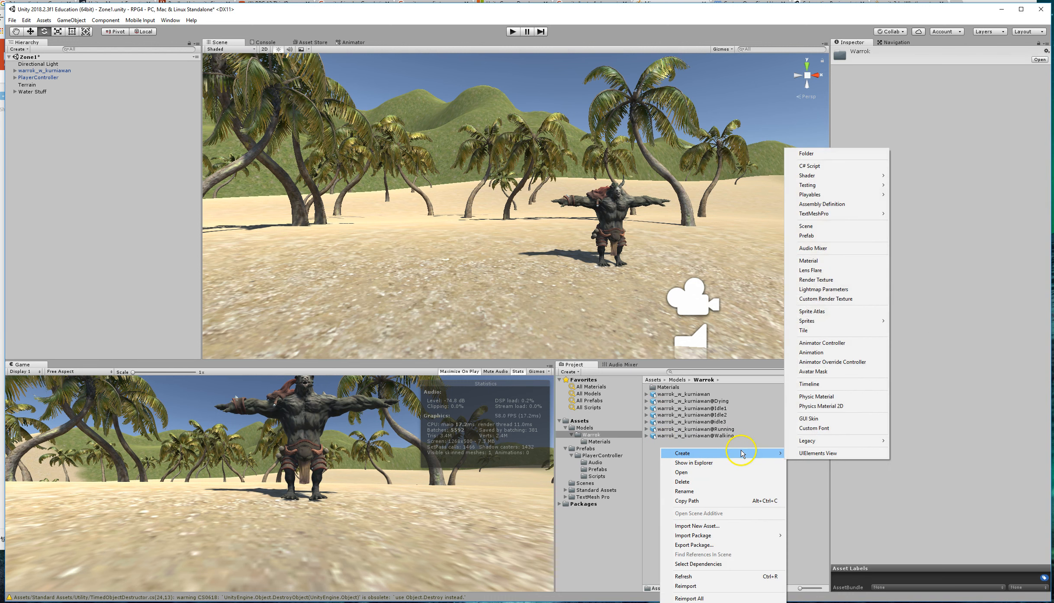
pyautogui.click(859, 345)
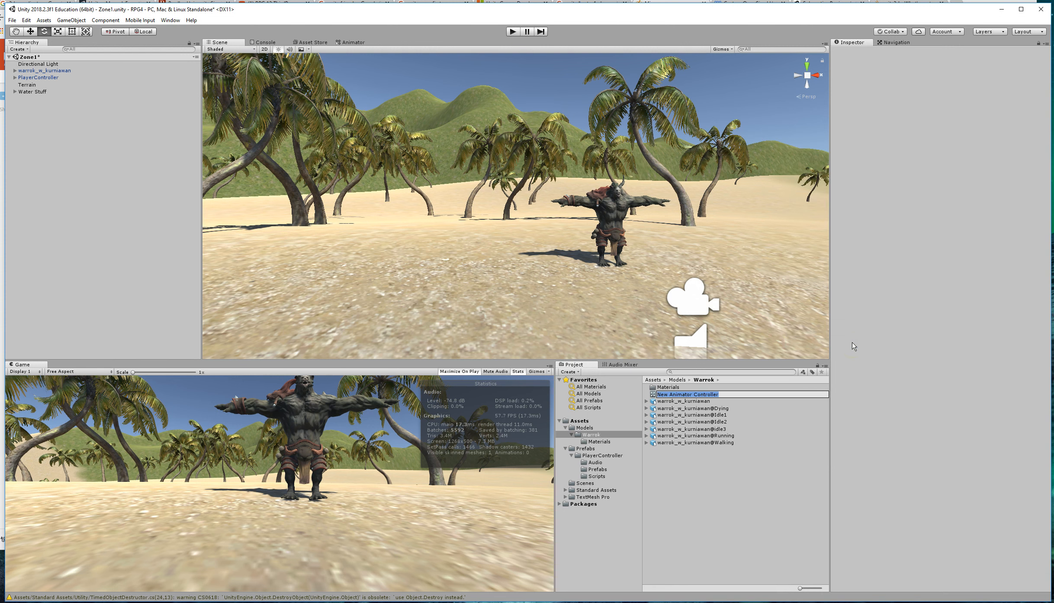
pyautogui.write('Warrok_Control')
pyautogui.press('Return')
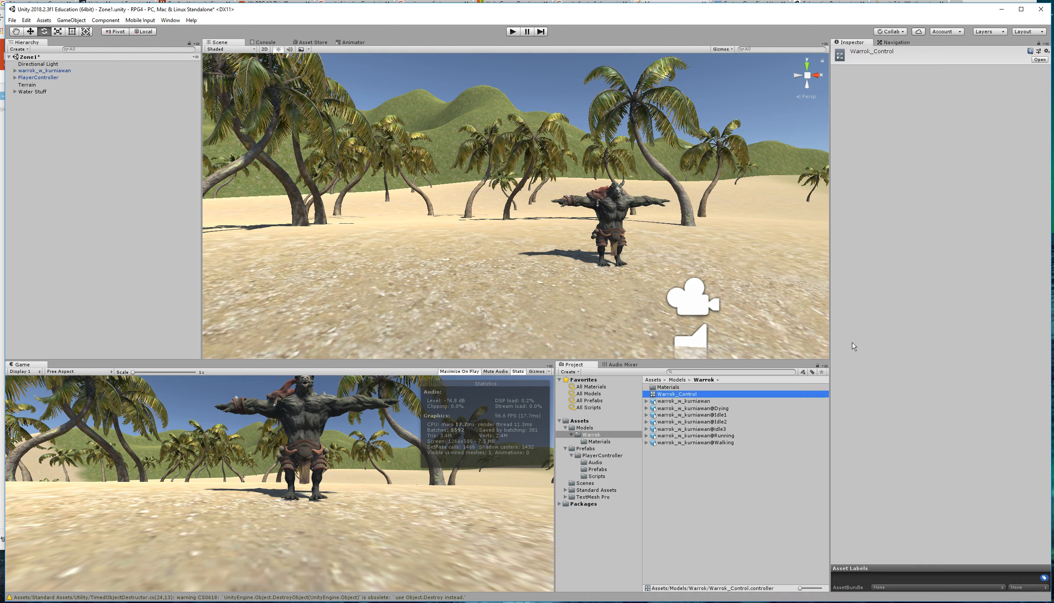
# Step: Open Warrok_Control in the Animator and move the Exit state farther away from the Entry state
pyautogui.doubleClick(671, 395)
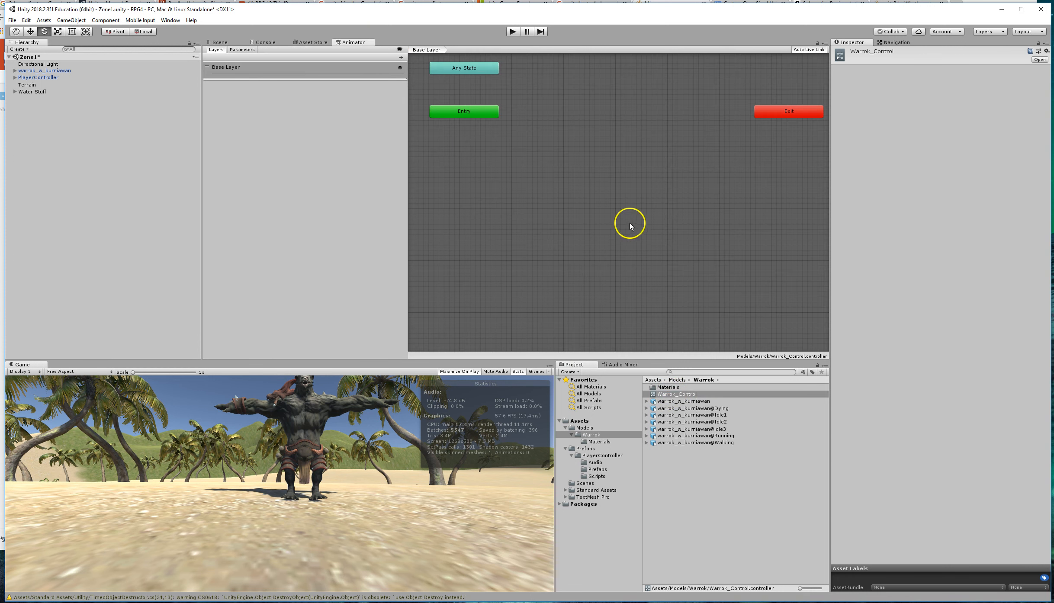
pyautogui.scroll(-2, 683, 158)
pyautogui.scroll(-1, 679, 152)
pyautogui.moveTo(678, 152); pyautogui.dragTo(628, 231, button='middle')
pyautogui.scroll(1, 628, 232)
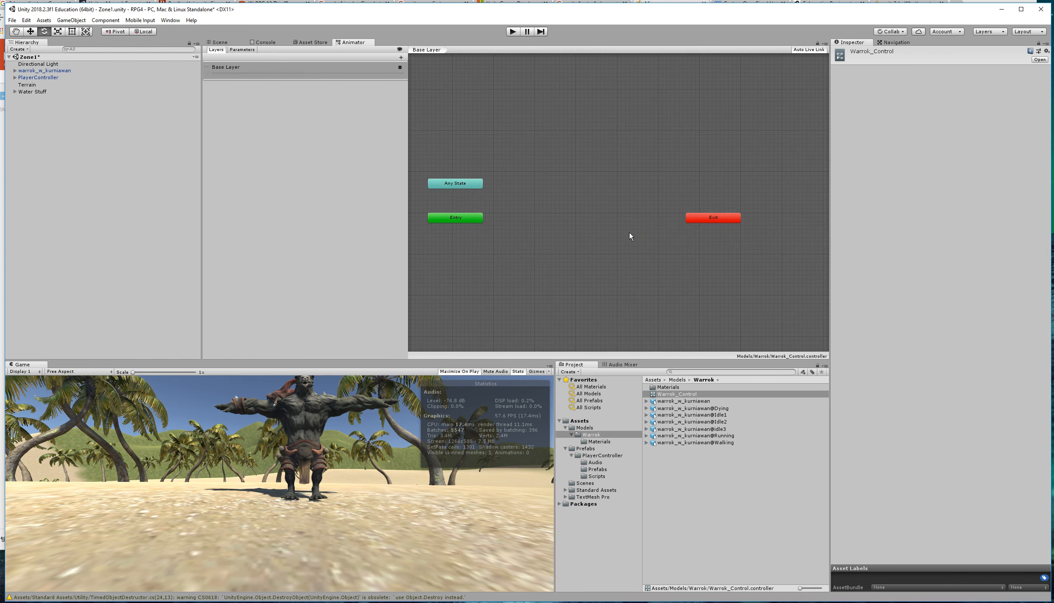
pyautogui.click(705, 218)
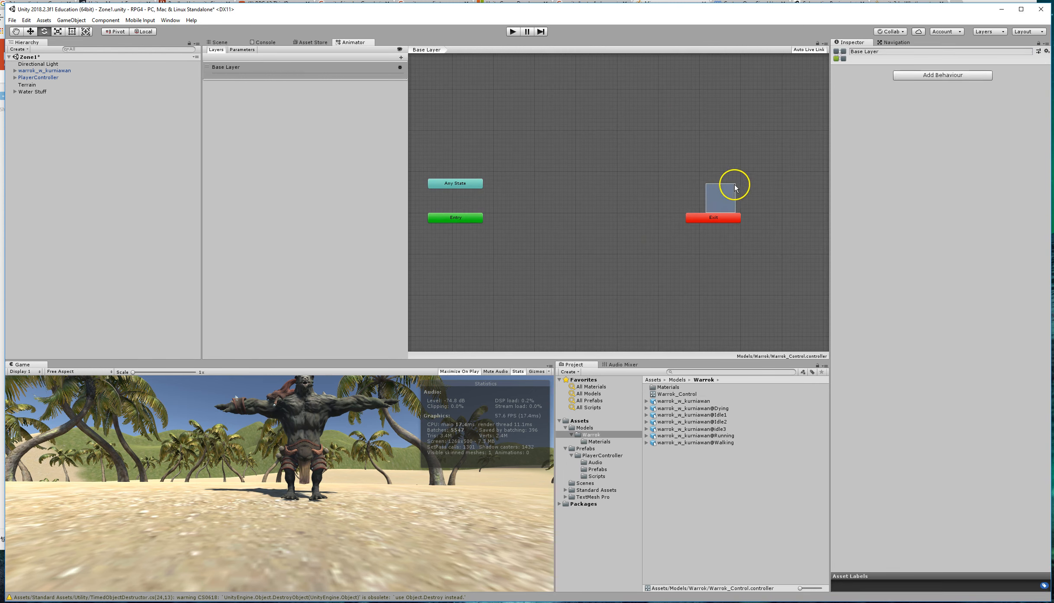
pyautogui.moveTo(705, 223); pyautogui.dragTo(756, 197)
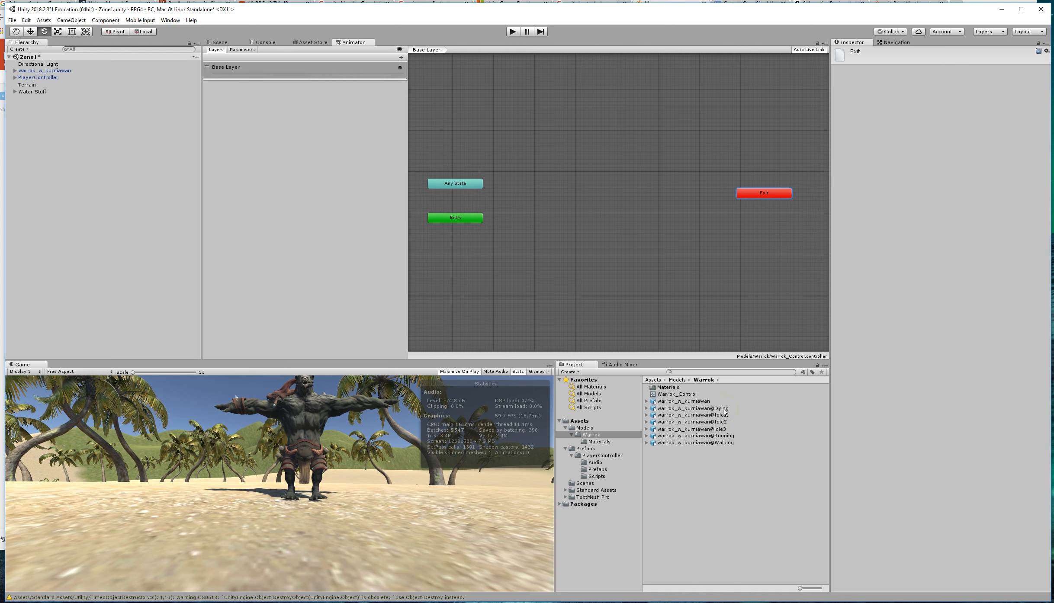
# Step: Add the Dying, Idle1, Idle2, idle3, Running and Walking clips as states, grouping the idles together and Walking above Running
pyautogui.click(709, 408)
pyautogui.keyDown('shift'); pyautogui.click(715, 441); pyautogui.keyUp('shift')
pyautogui.moveTo(711, 438); pyautogui.dragTo(609, 222)
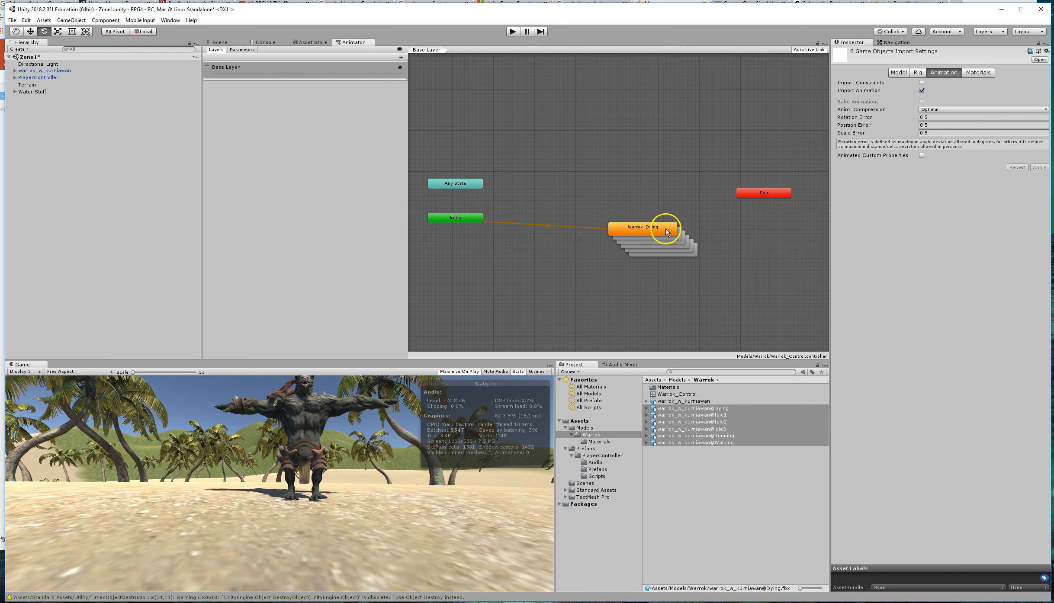
pyautogui.moveTo(672, 234); pyautogui.dragTo(566, 272)
pyautogui.moveTo(658, 244); pyautogui.dragTo(678, 271)
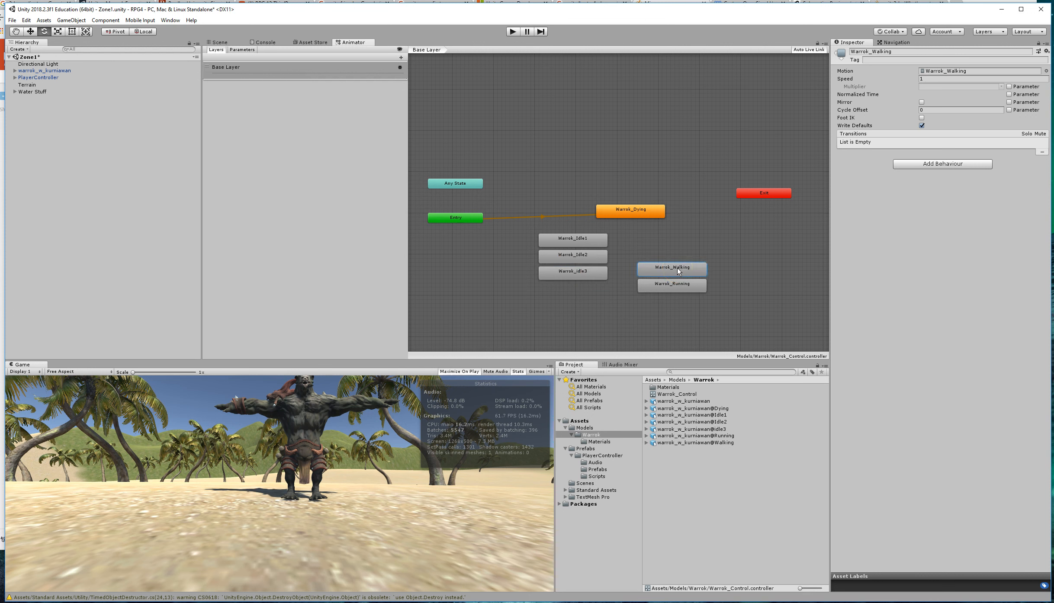
# Step: Set the Warrok_Idle1 state as the layer default state
pyautogui.click(578, 244)
pyautogui.rightClick(579, 245)
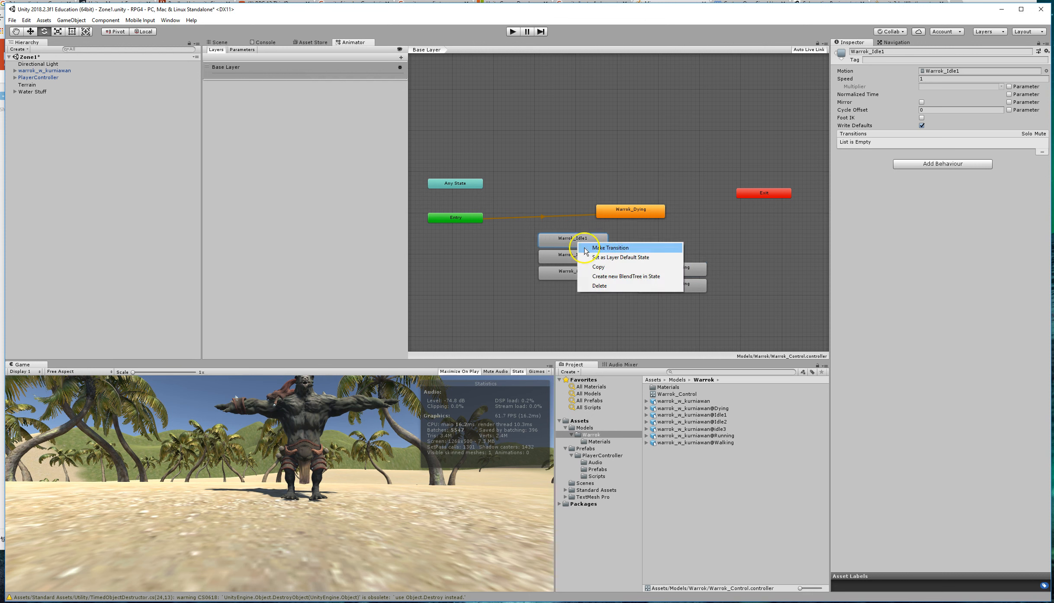
pyautogui.click(606, 256)
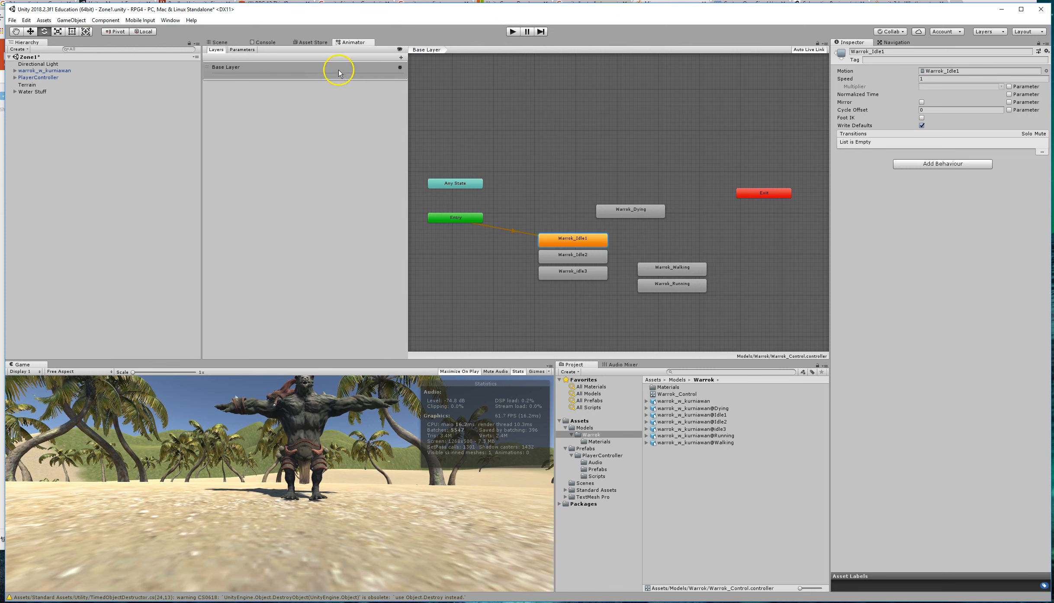
# Step: Return to the Scene view, then run the game briefly to check Warrok's animation and stop it
pyautogui.click(221, 42)
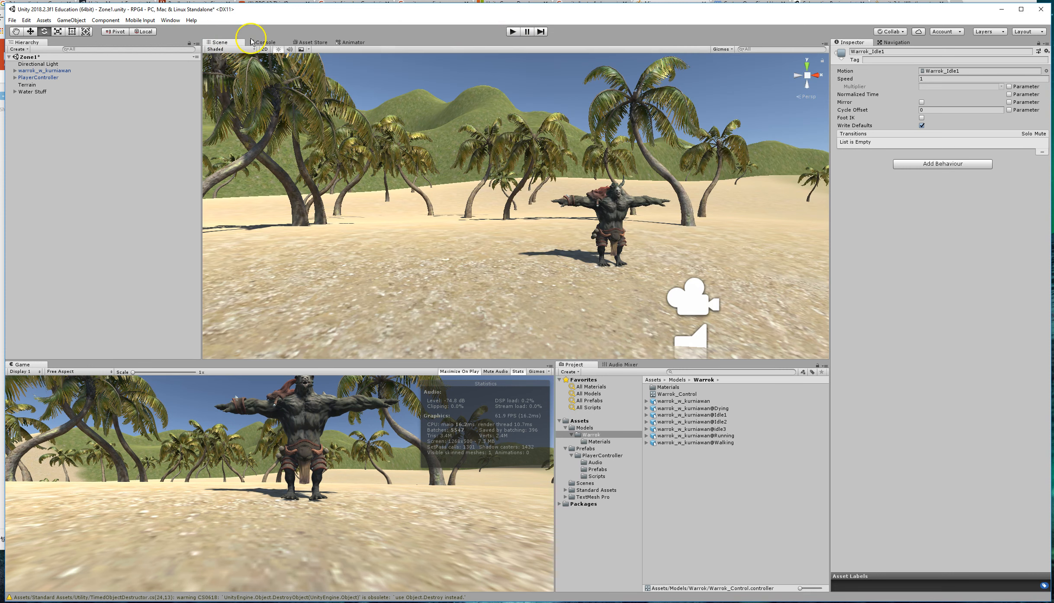
pyautogui.click(513, 31)
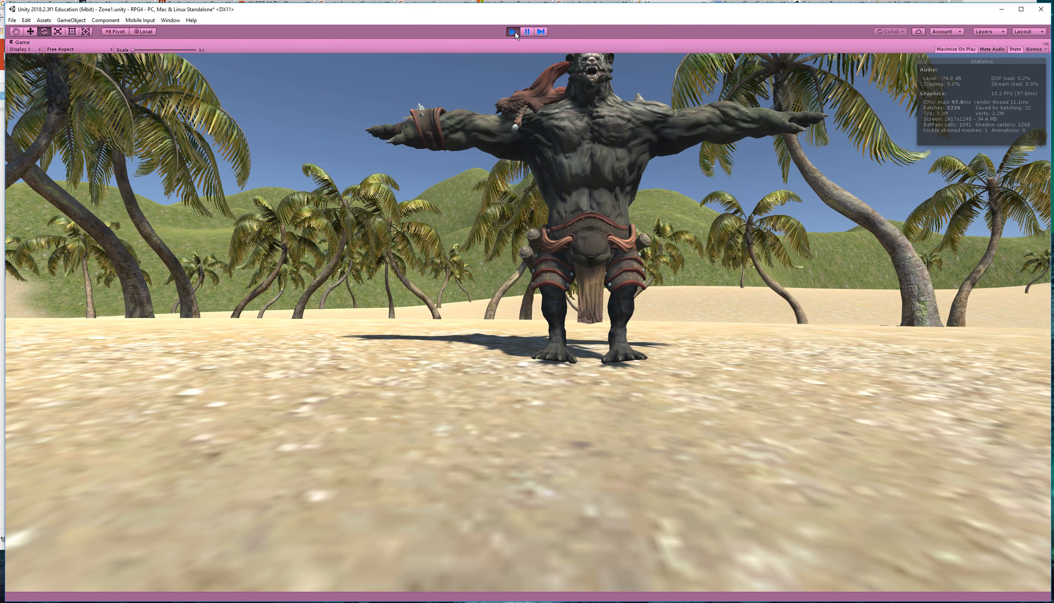
pyautogui.click(513, 32)
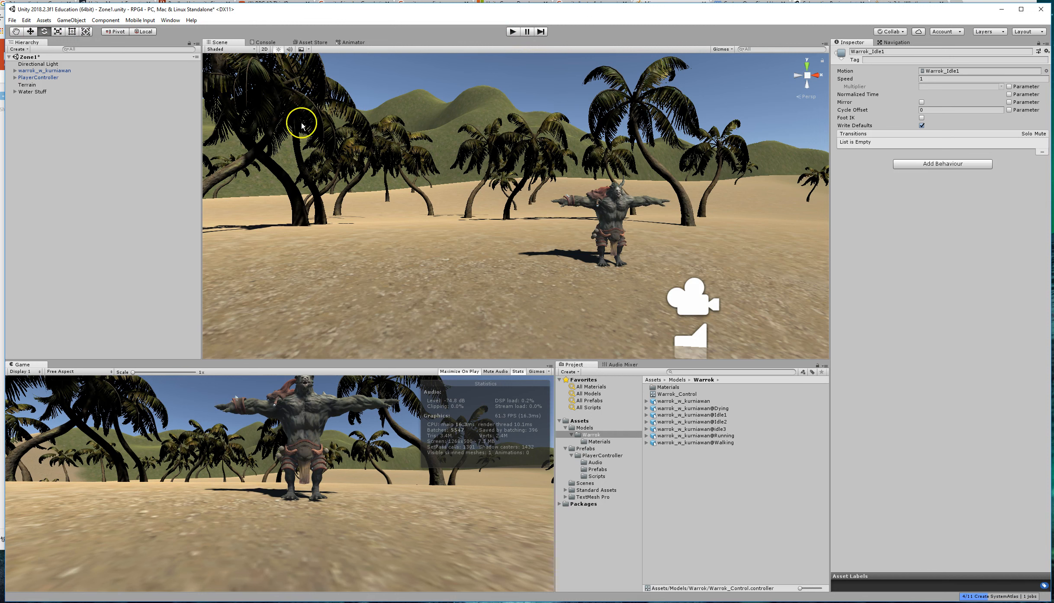
# Step: Assign Warrok_Control as the controller of the scene's Warrok model's Animator component
pyautogui.click(57, 71)
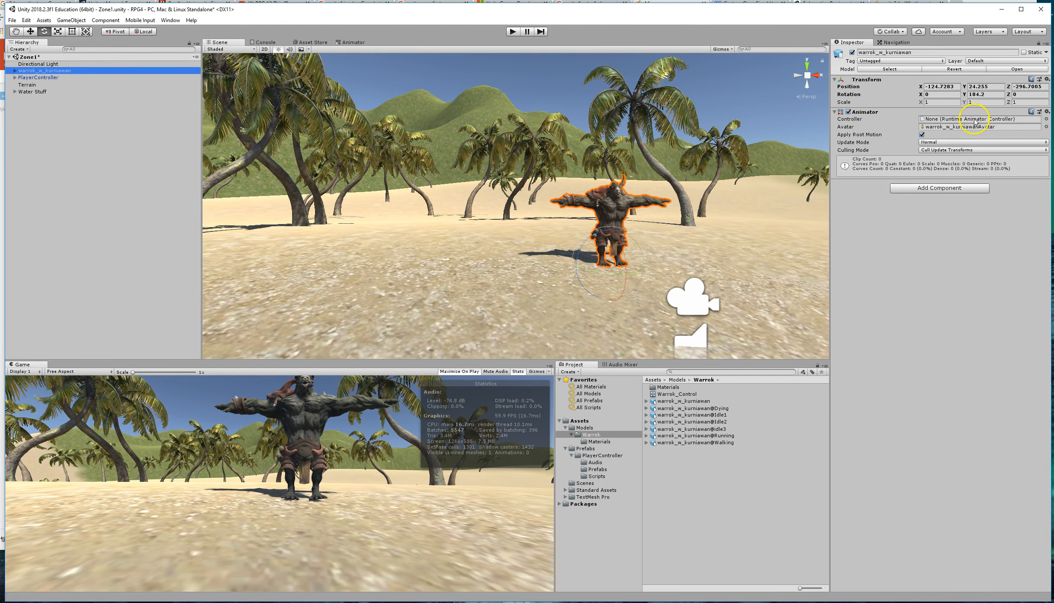
pyautogui.click(1045, 118)
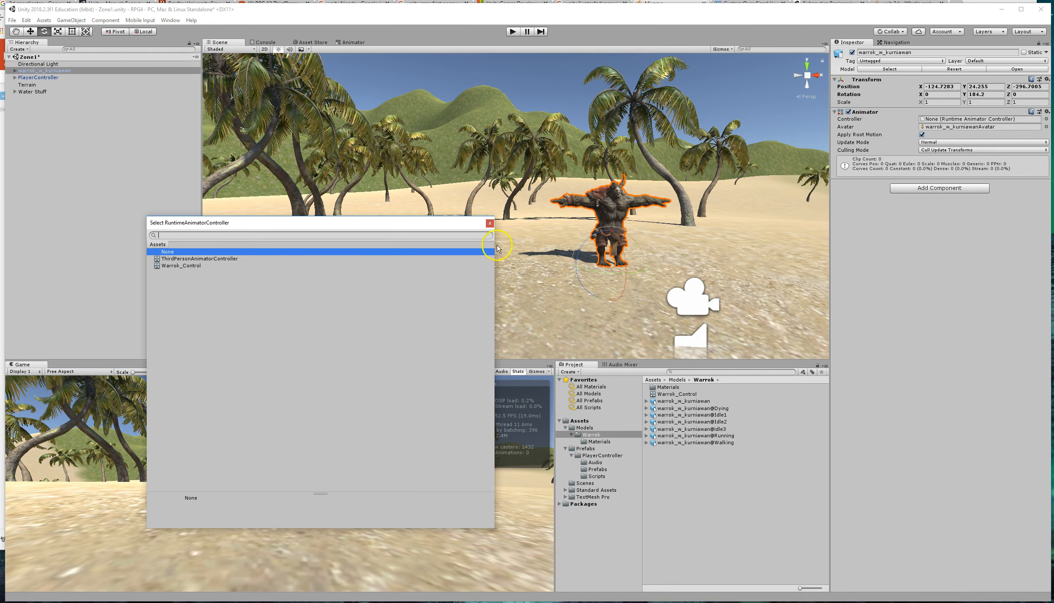
pyautogui.click(184, 266)
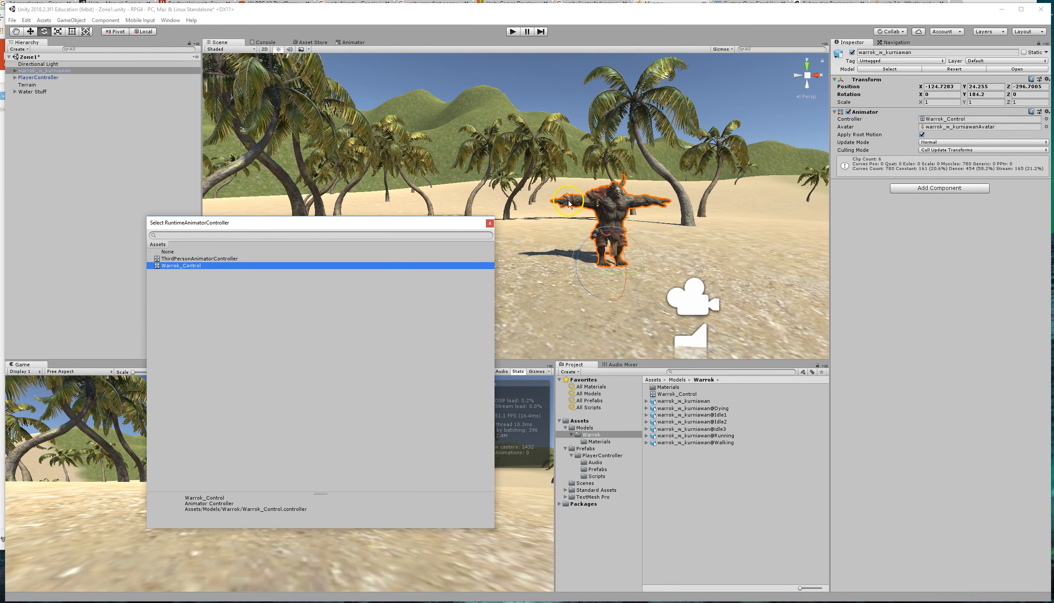
pyautogui.click(489, 223)
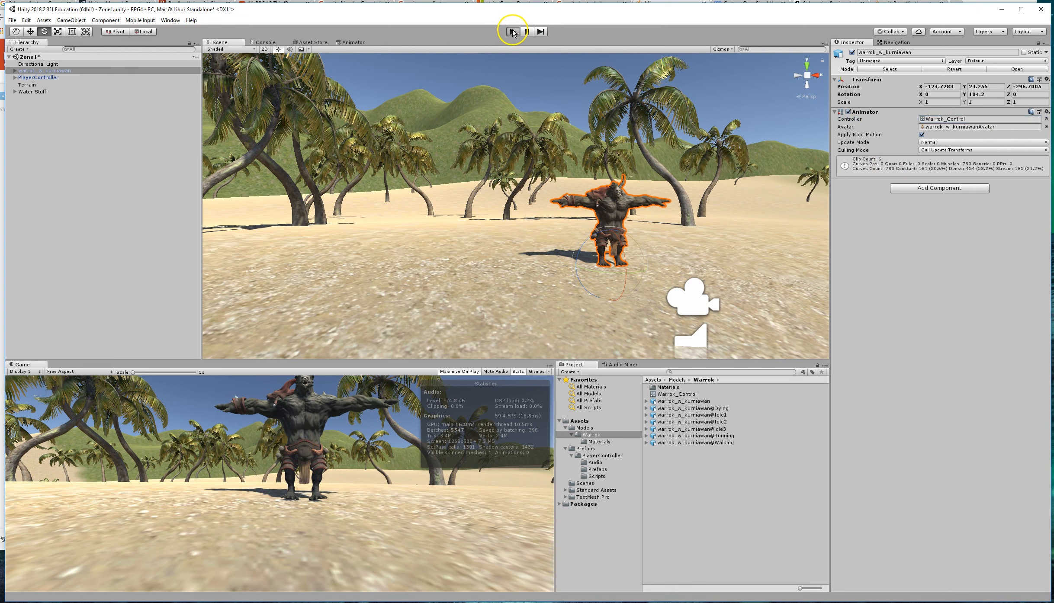
# Step: Run the game briefly to check Warrok's idle animation, stop it, and show the model's state graph in the Animator
pyautogui.click(512, 32)
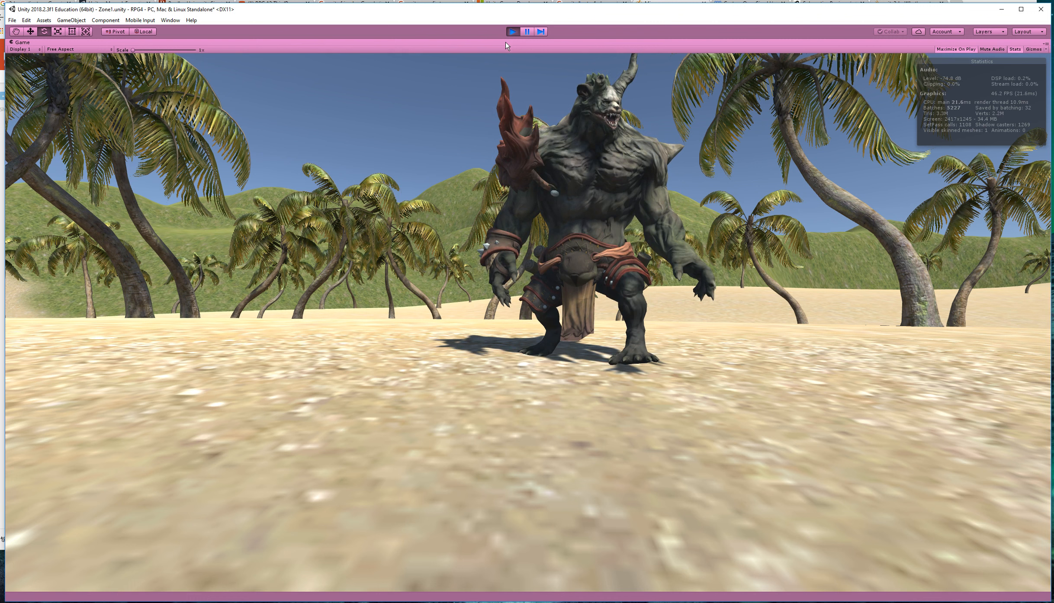
pyautogui.click(517, 34)
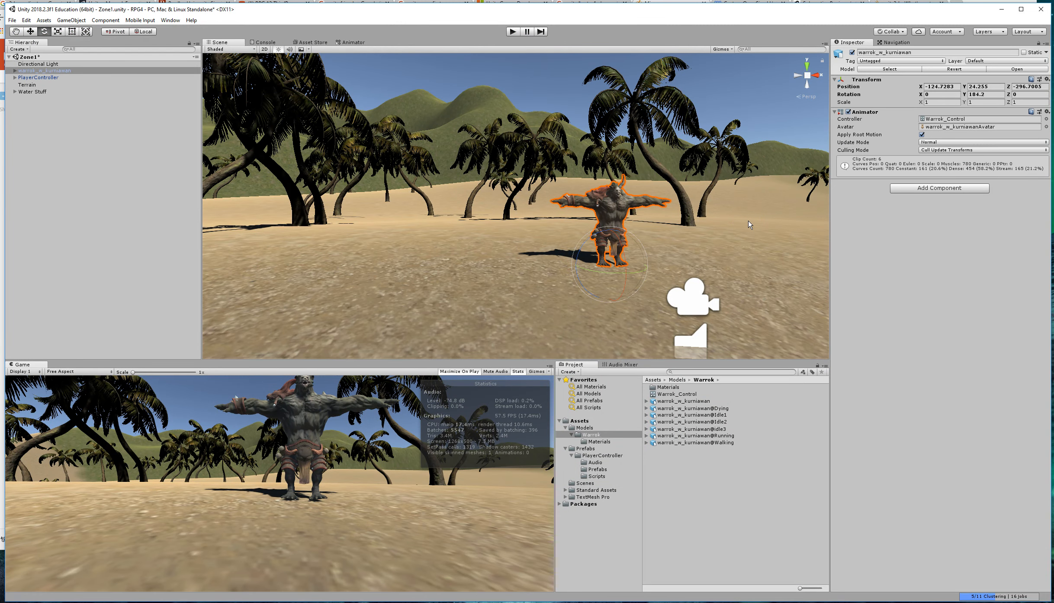
pyautogui.click(342, 43)
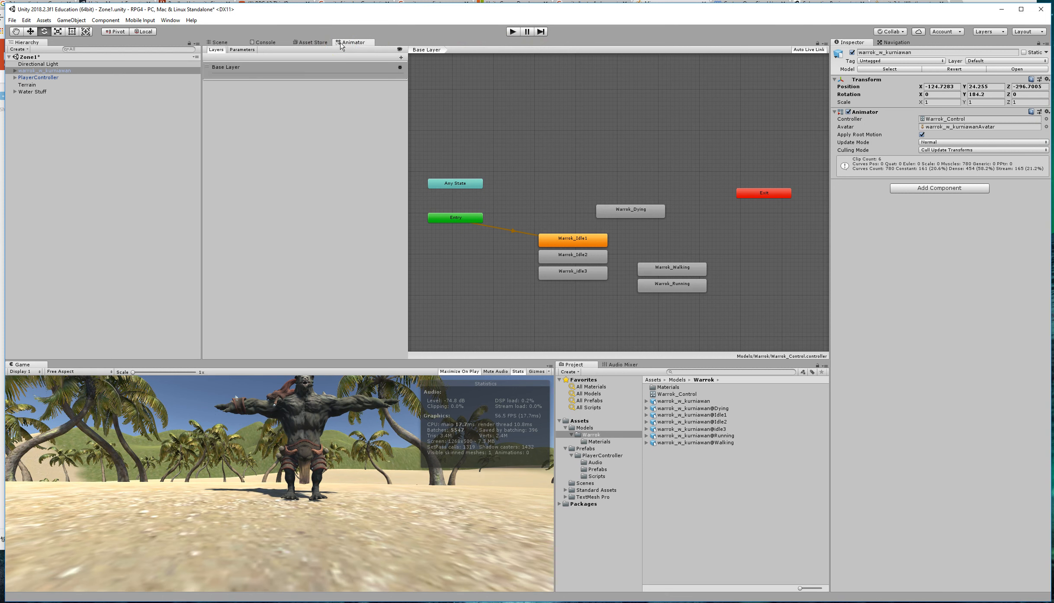
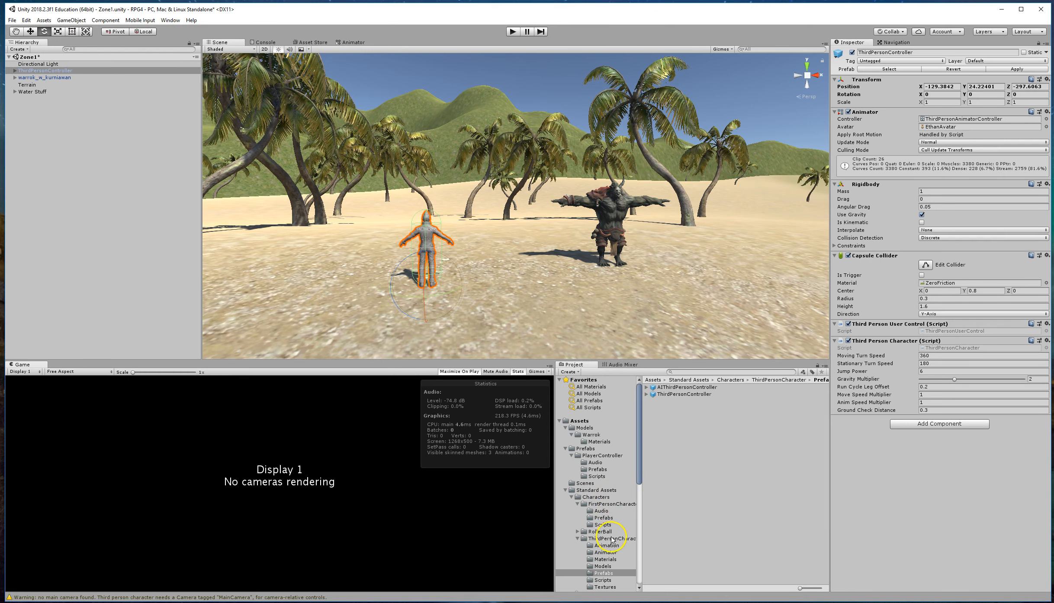
# Step: Add a new Camera object to the Zone1 scene
pyautogui.scroll(-8, 612, 534)
pyautogui.scroll(-1, 612, 528)
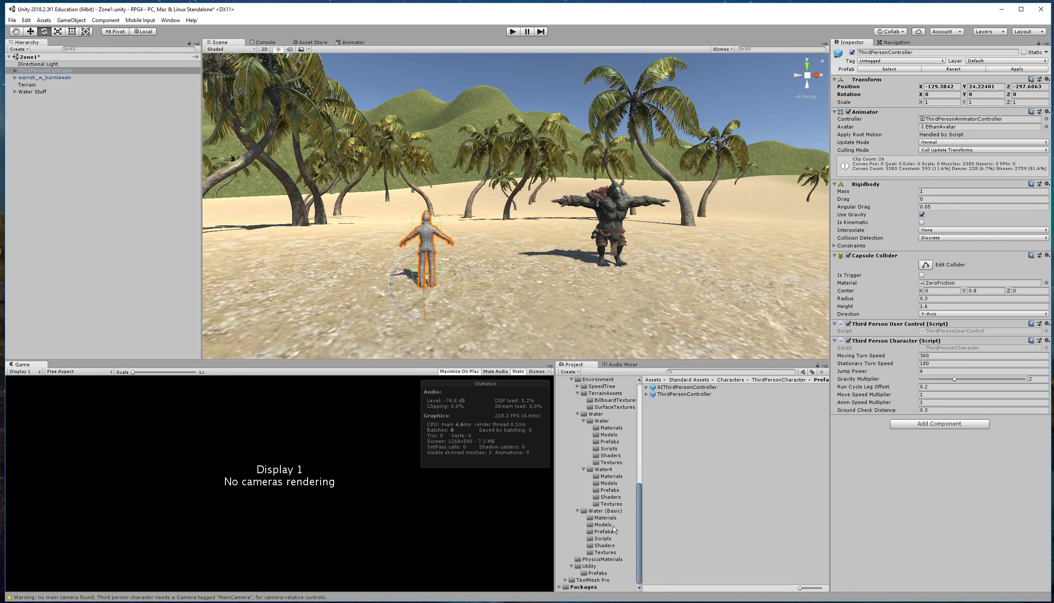
pyautogui.scroll(6, 605, 544)
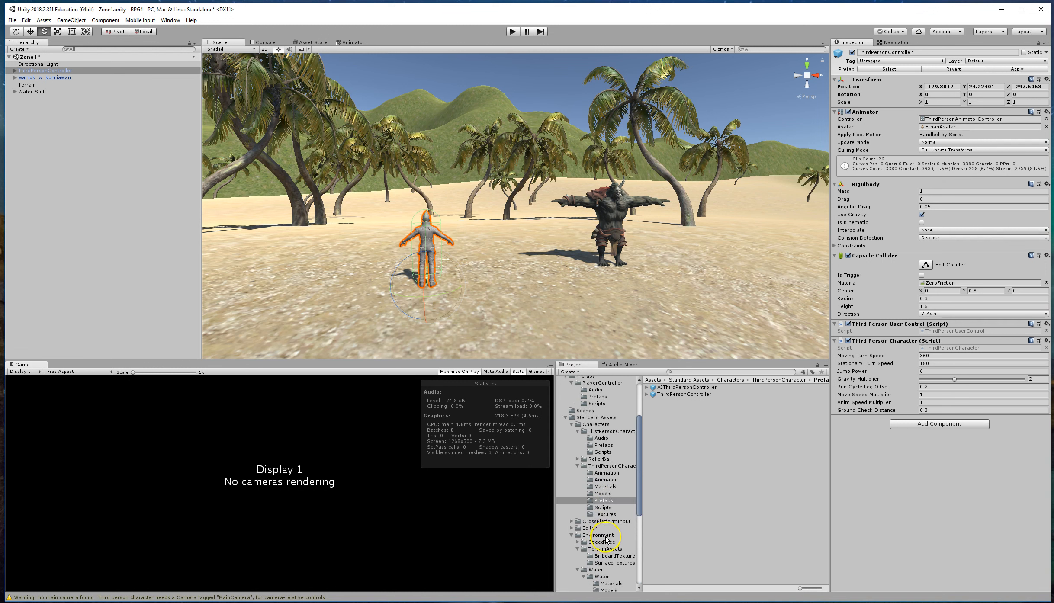
pyautogui.click(71, 20)
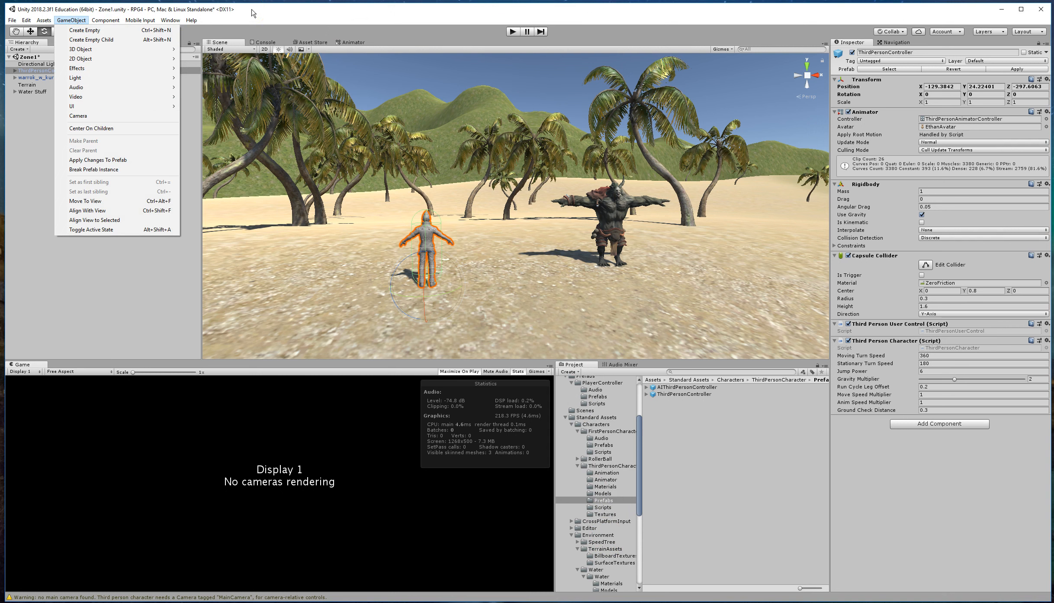
pyautogui.click(132, 116)
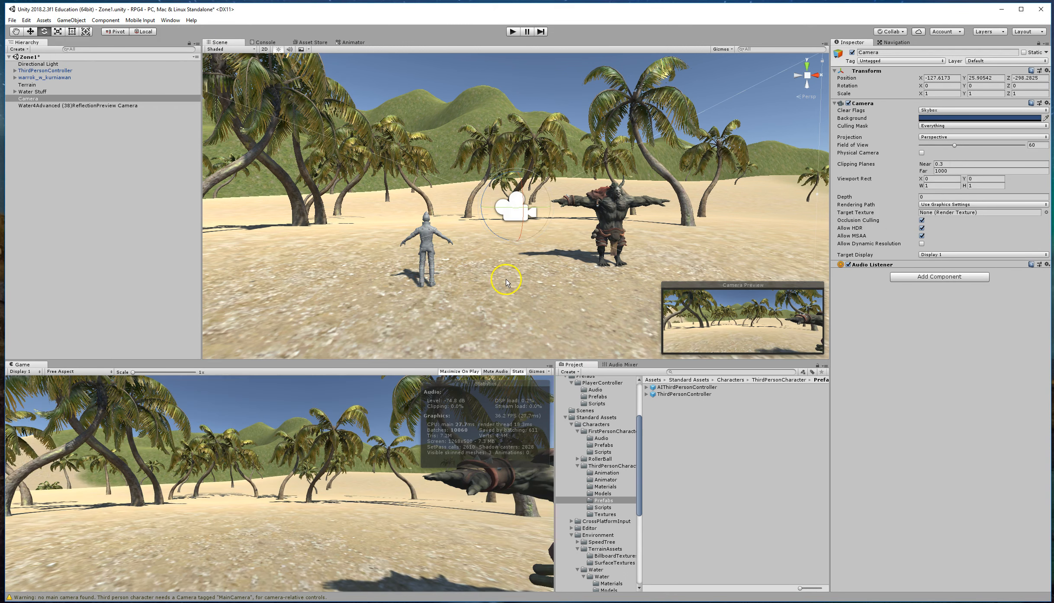
# Step: Move the new camera back behind the third-person character to about X -128.5, Z -302.9, framing both characters
pyautogui.click(30, 31)
pyautogui.moveTo(576, 266); pyautogui.dragTo(459, 277, button='right')
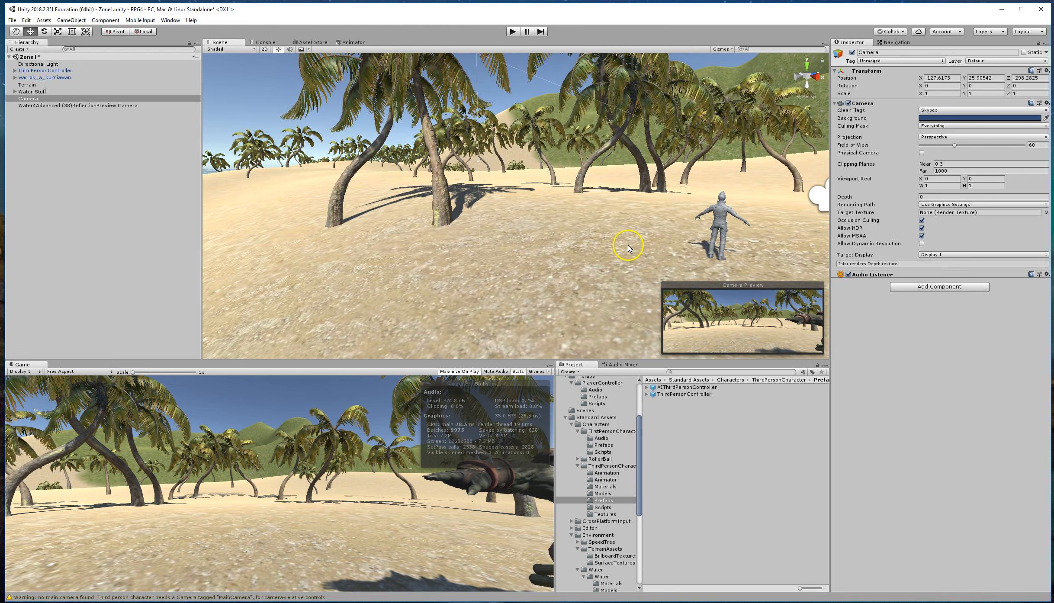
pyautogui.moveTo(627, 246); pyautogui.dragTo(750, 232, button='right')
pyautogui.moveTo(787, 204); pyautogui.dragTo(742, 217)
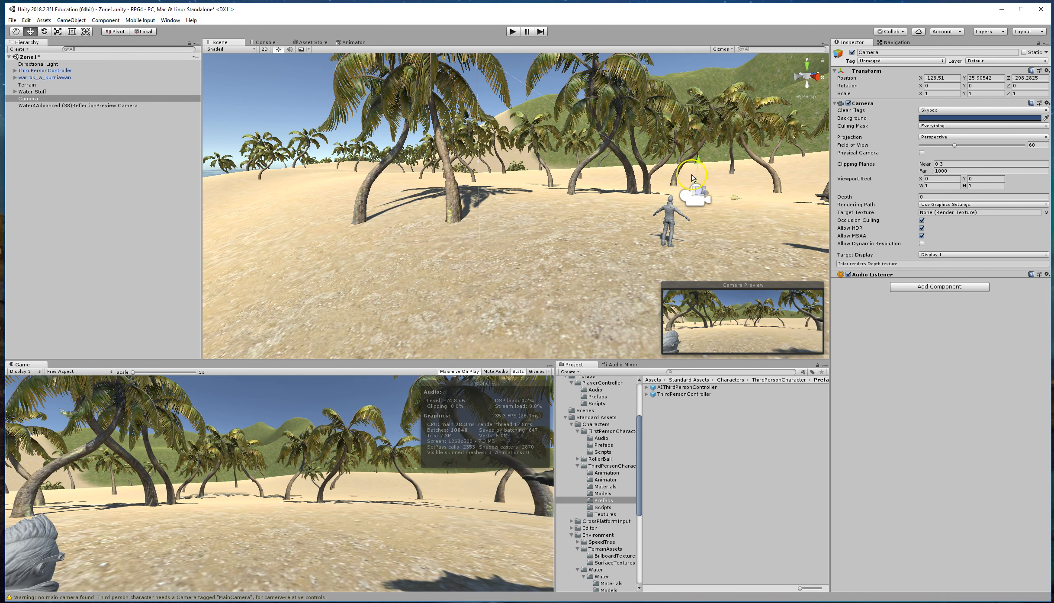
pyautogui.moveTo(589, 252); pyautogui.dragTo(724, 250, button='right')
pyautogui.moveTo(529, 260); pyautogui.dragTo(546, 276, button='right')
pyautogui.moveTo(555, 226); pyautogui.dragTo(538, 324)
pyautogui.press('w')
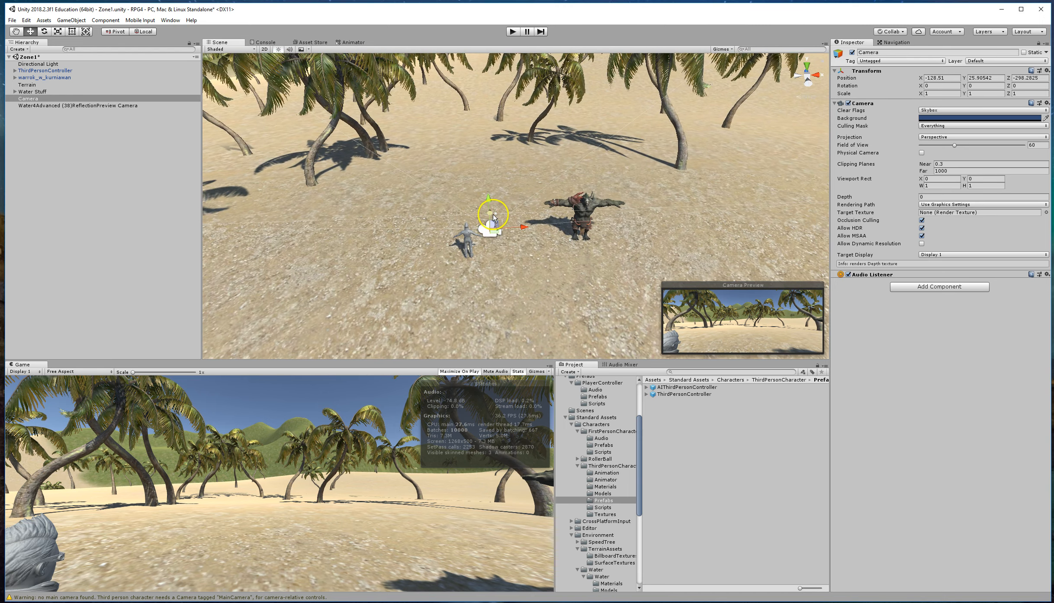
pyautogui.moveTo(488, 219); pyautogui.dragTo(494, 280)
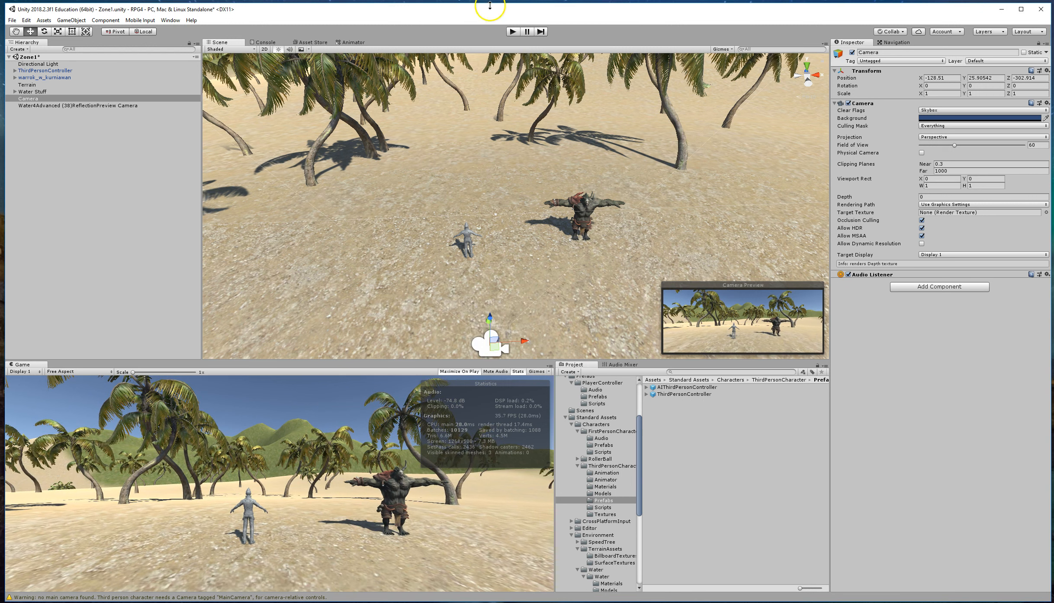
# Step: Run the game, walk the third-person character around in all directions to check its turning and running animations, and stop the game
pyautogui.click(511, 31)
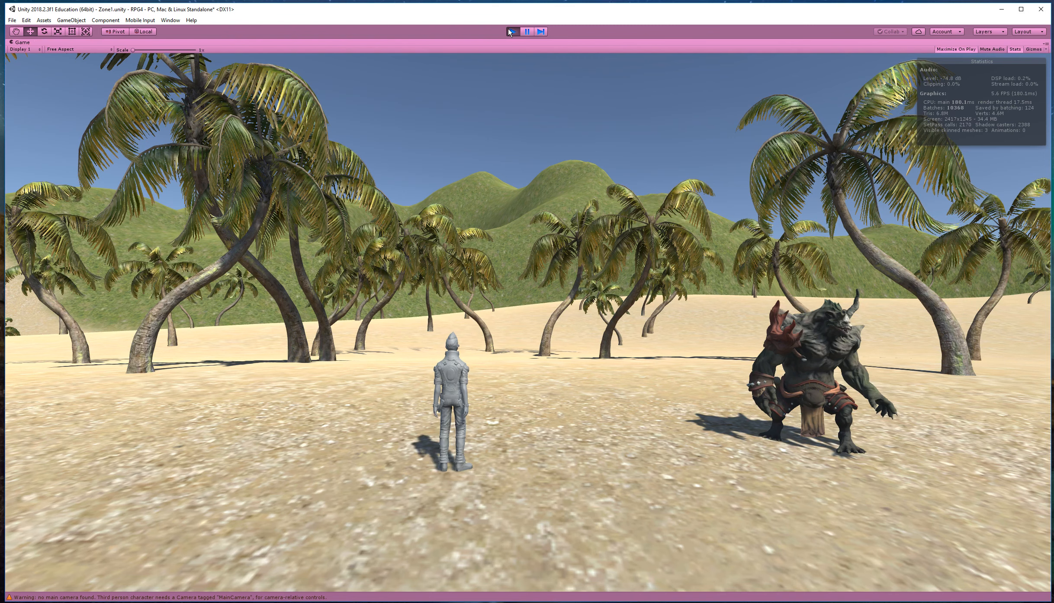
pyautogui.press('a')
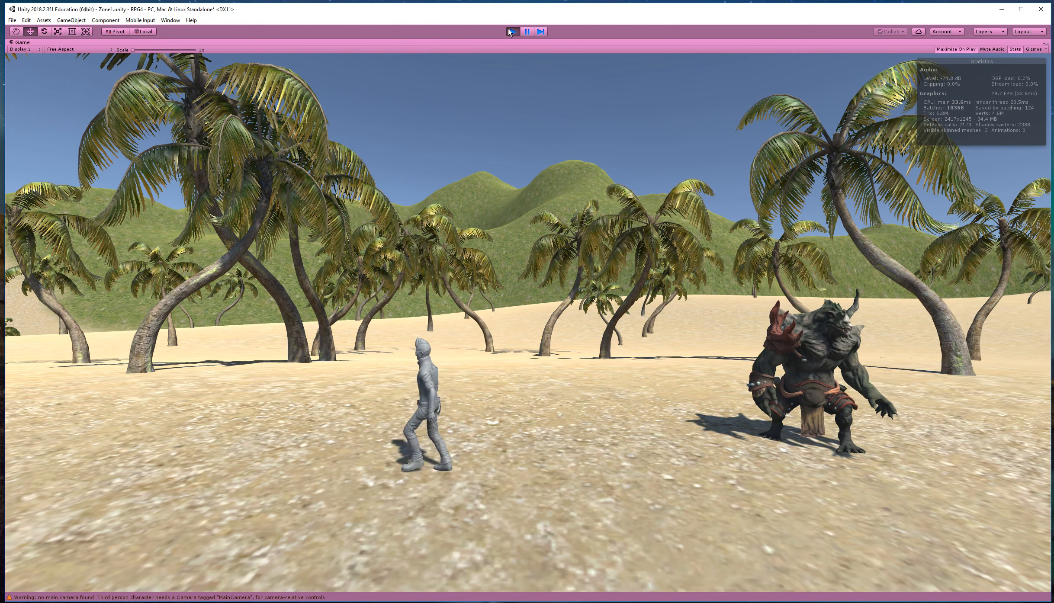
pyautogui.press('d')
pyautogui.press('a')
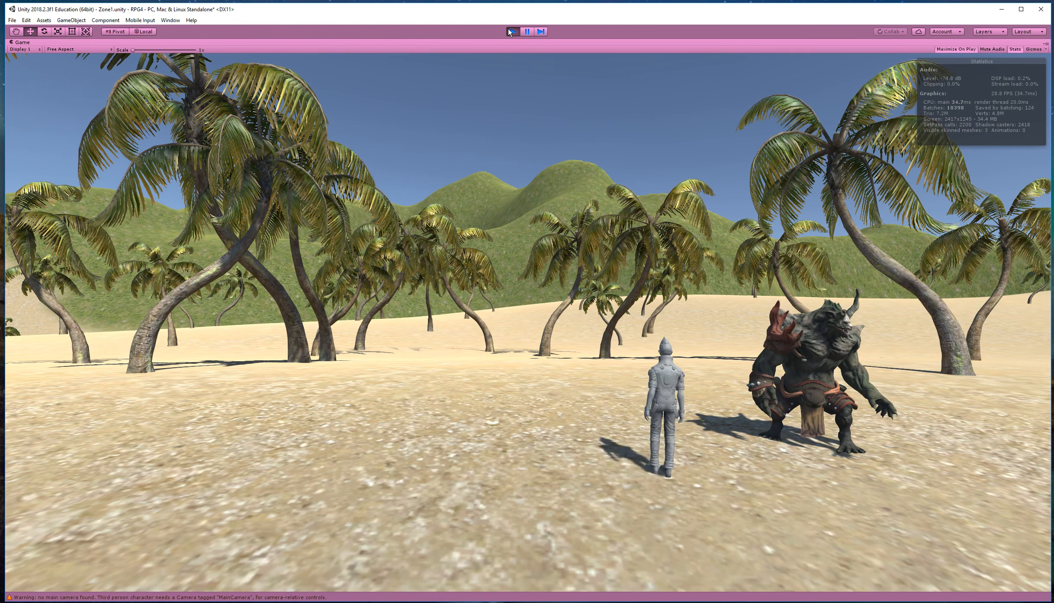
pyautogui.press('d')
pyautogui.press('w')
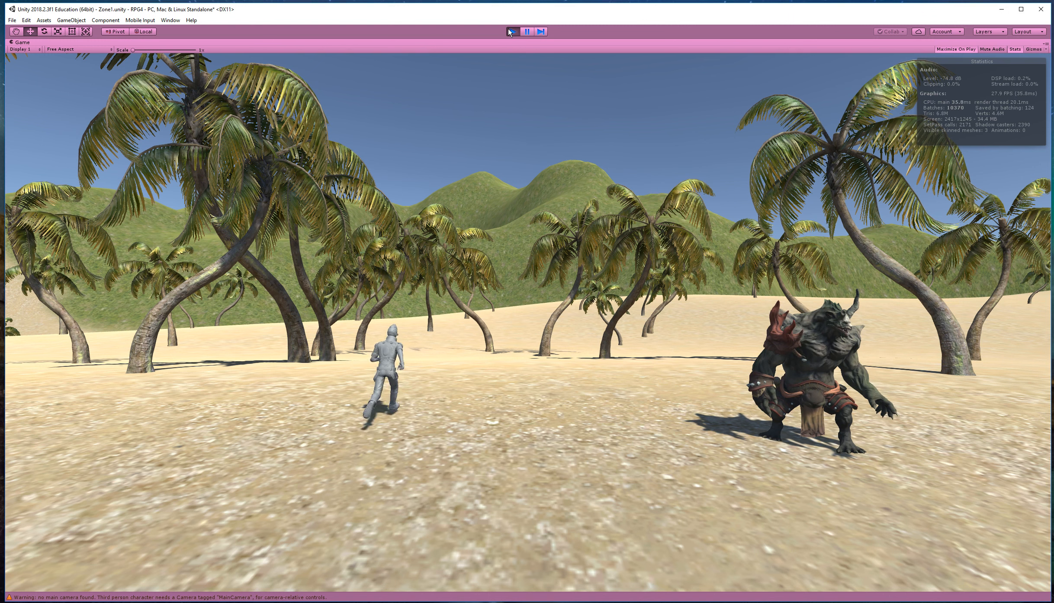
pyautogui.press('s')
pyautogui.press('a')
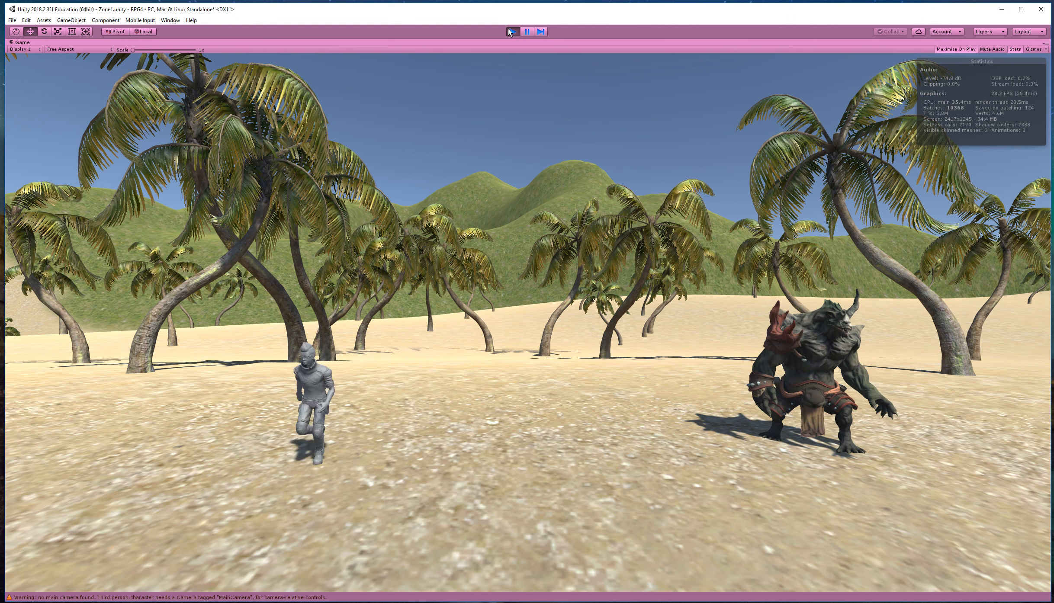
pyautogui.press('d')
pyautogui.press('a')
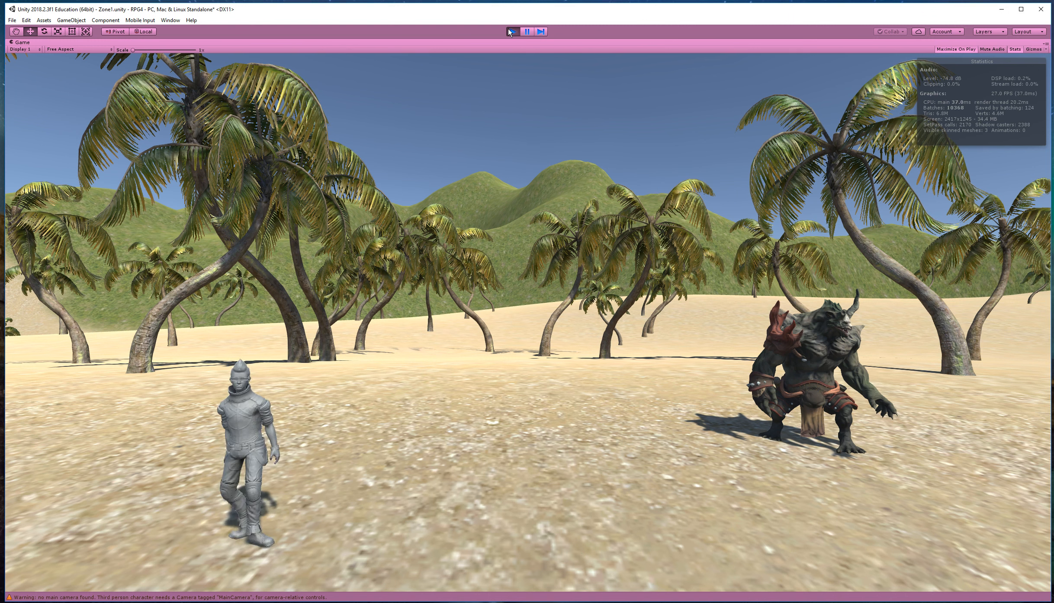
pyautogui.press('d')
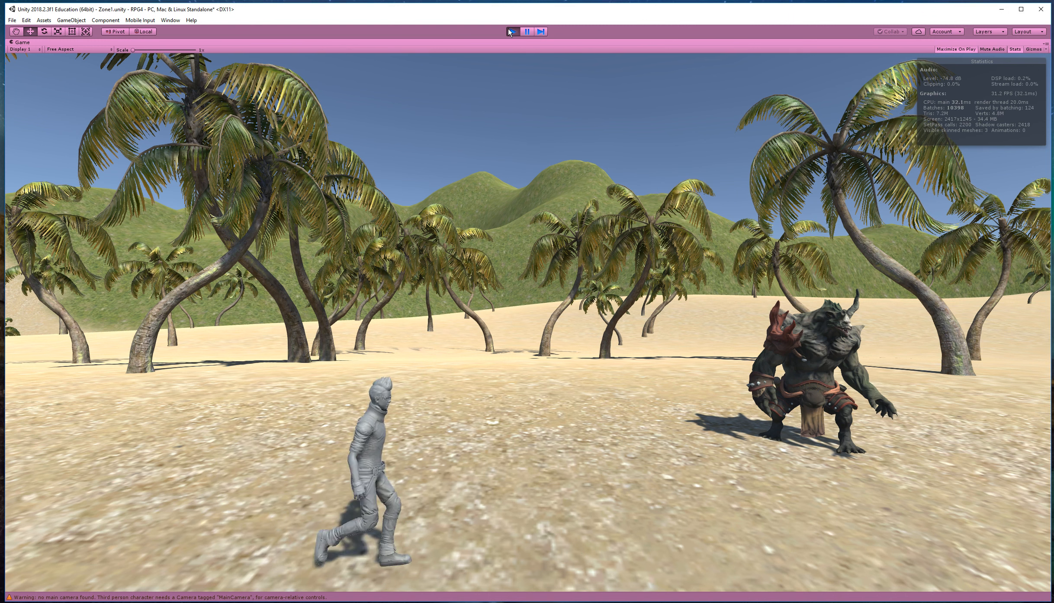
pyautogui.press('d')
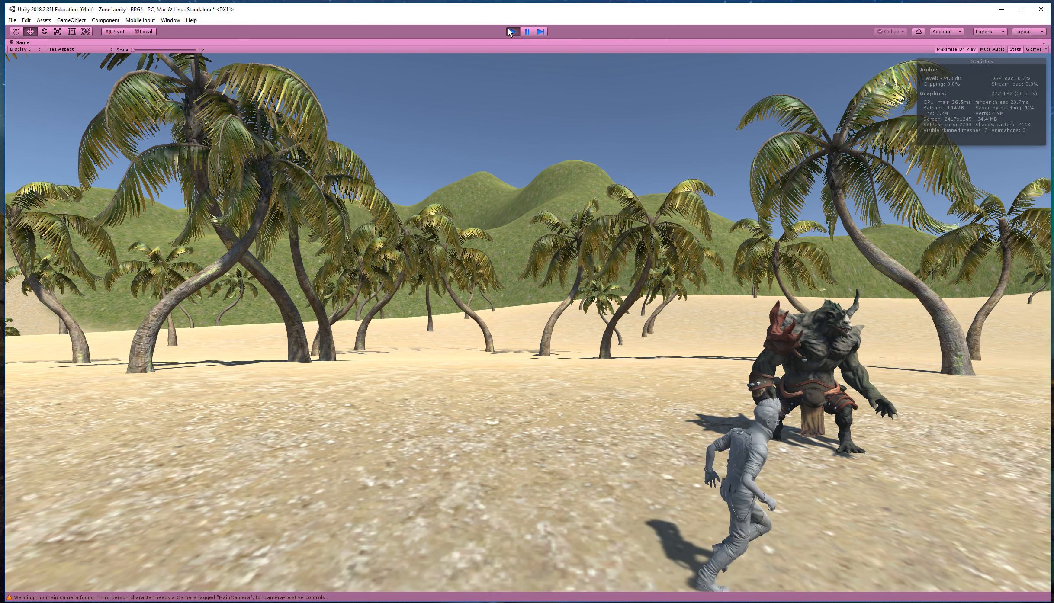
pyautogui.press('a')
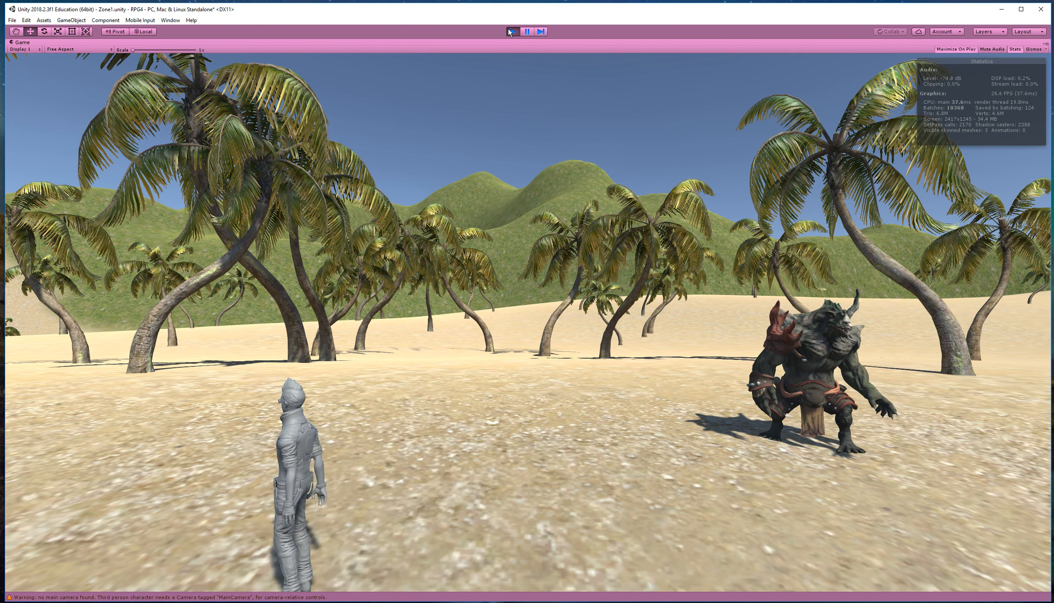
pyautogui.press('d')
pyautogui.press('w')
pyautogui.press('a')
pyautogui.press('s')
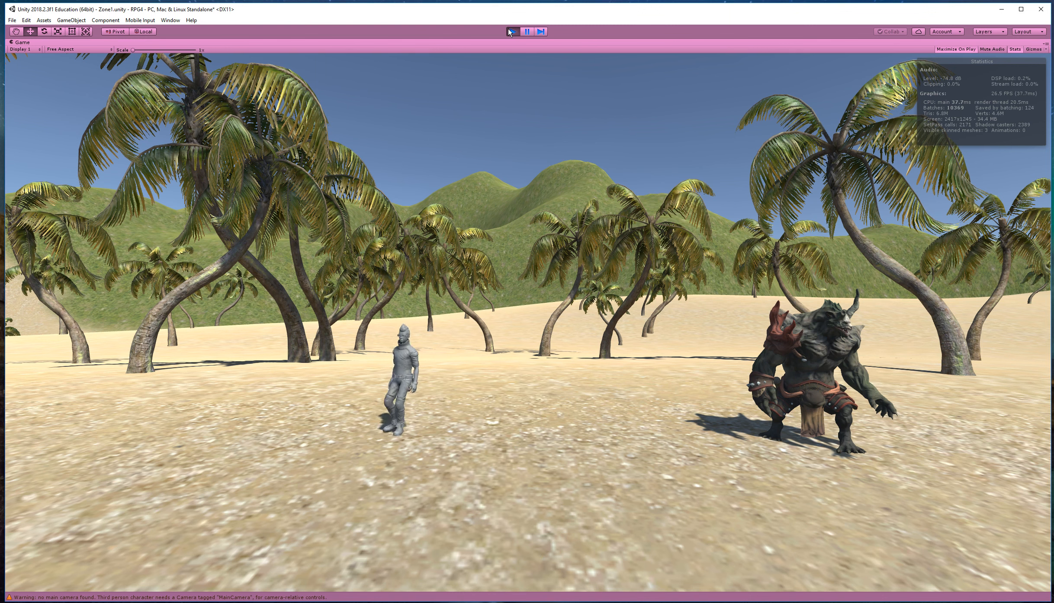
pyautogui.click(511, 29)
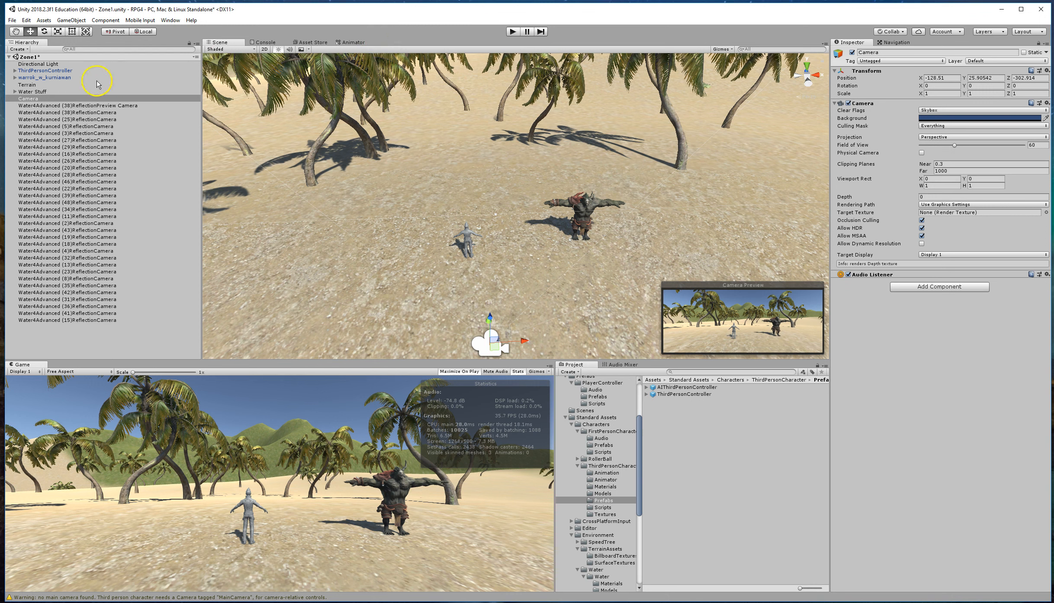
# Step: Open ThirdPersonController's state graph in the Animator and examine the Blend Tree inside its Grounded state
pyautogui.click(43, 72)
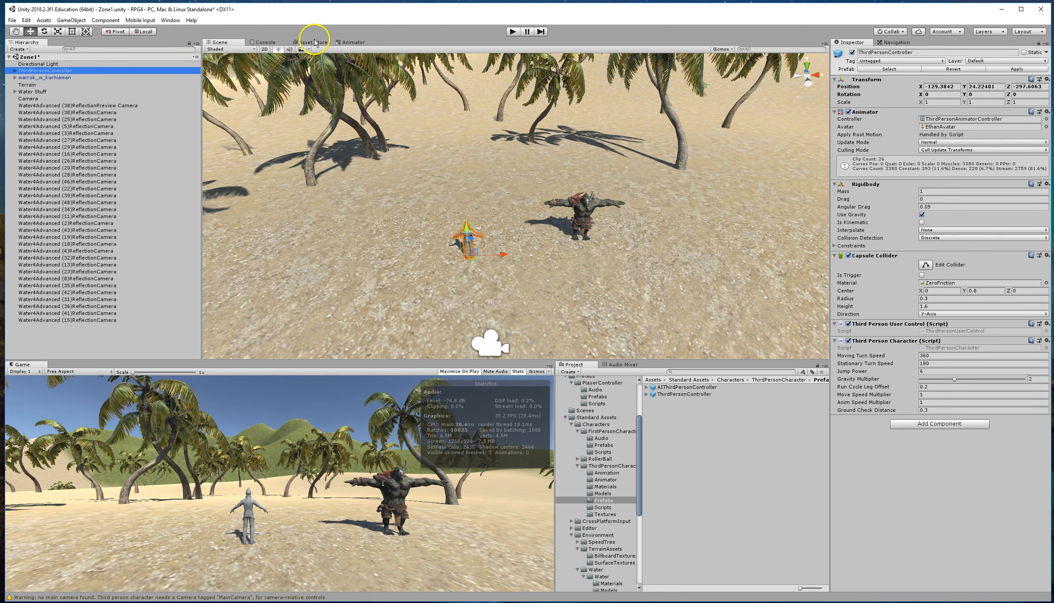
pyautogui.click(339, 43)
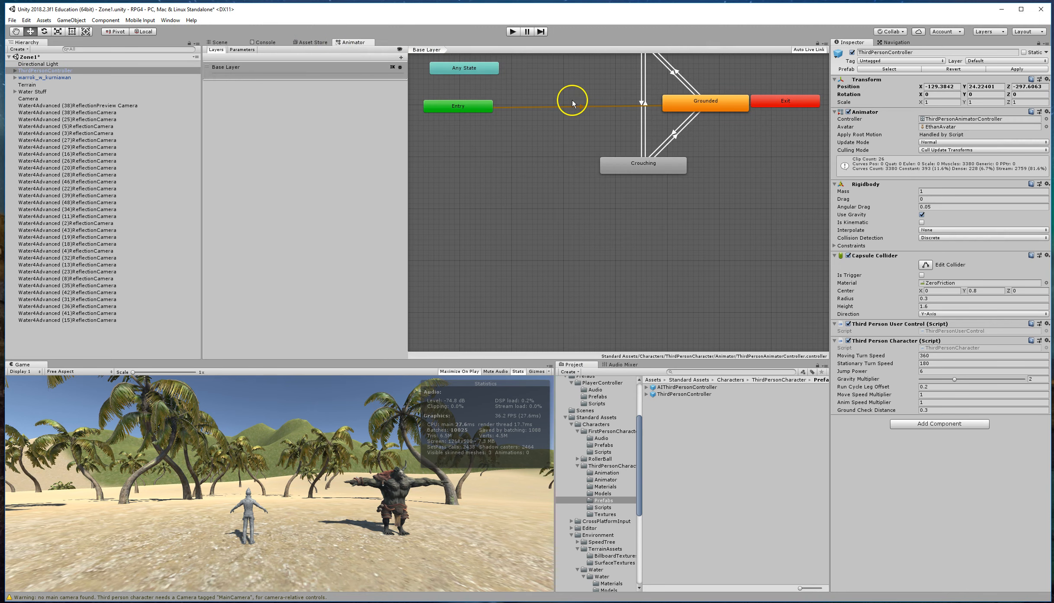
pyautogui.moveTo(572, 102); pyautogui.dragTo(524, 174, button='middle')
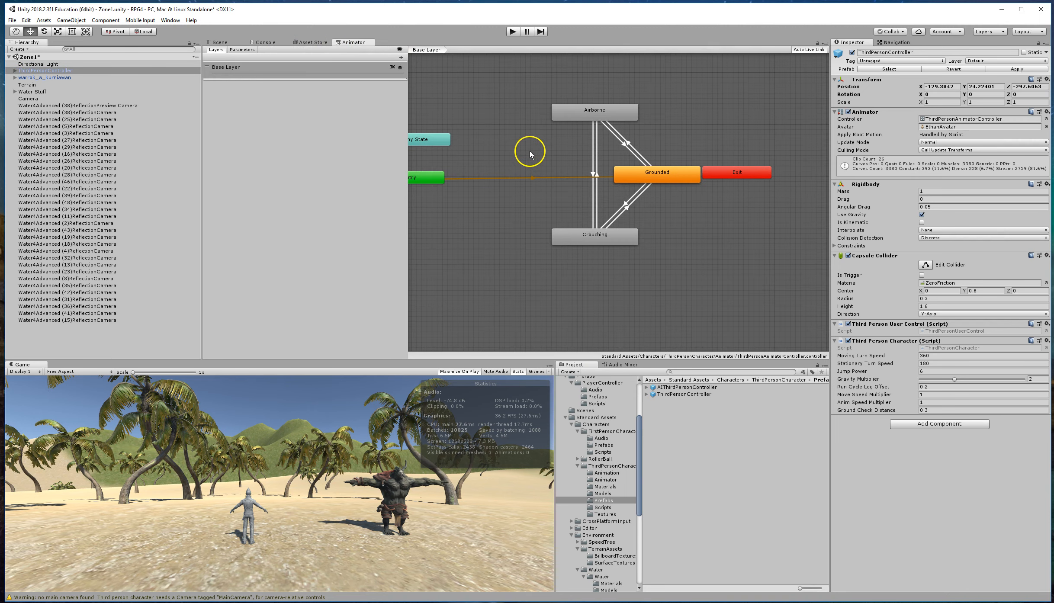
pyautogui.doubleClick(676, 177)
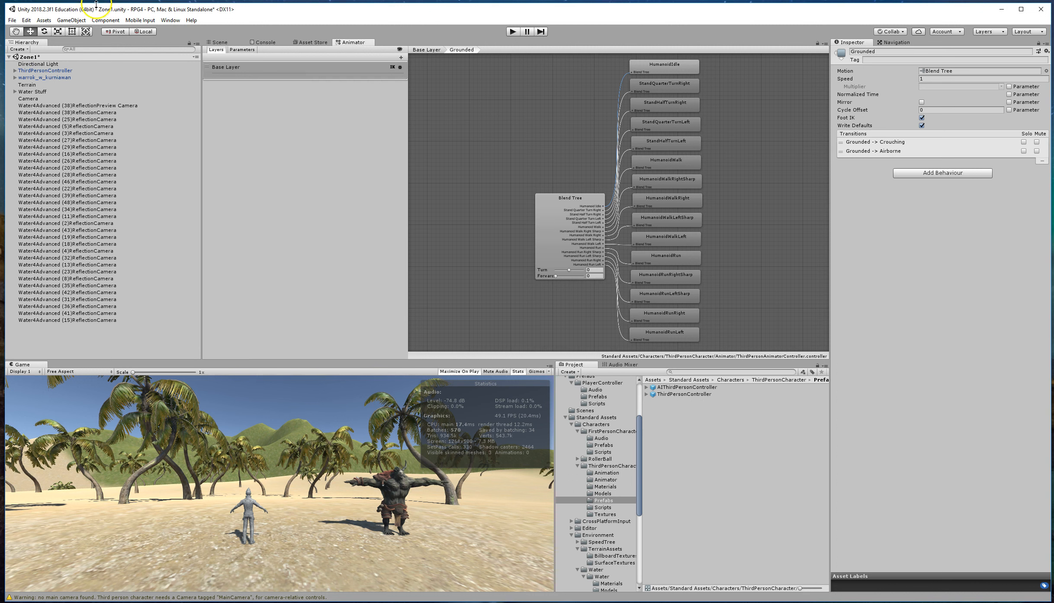
# Step: Create an empty game object named NPC and make the Warrok model and the Camera its children
pyautogui.click(106, 21)
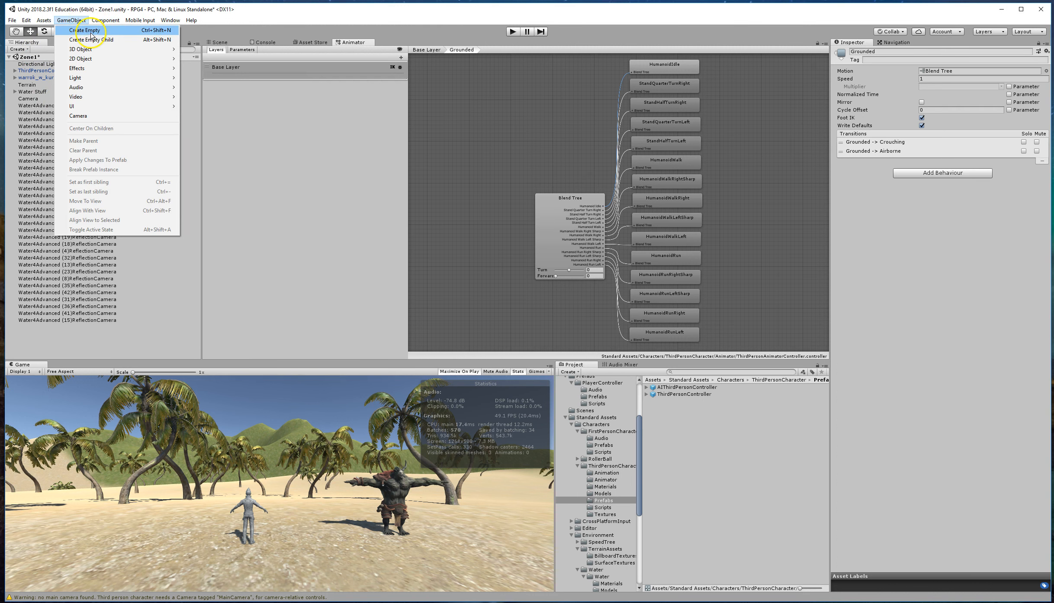
pyautogui.click(92, 31)
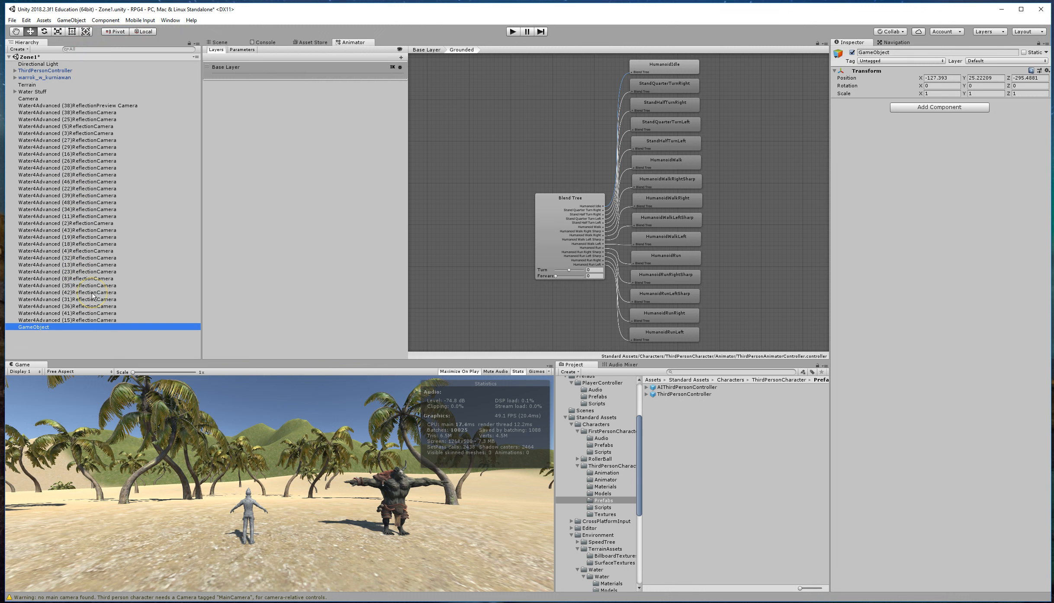
pyautogui.press('F2')
pyautogui.write('NPC')
pyautogui.press('Return')
pyautogui.moveTo(29, 80); pyautogui.dragTo(49, 328)
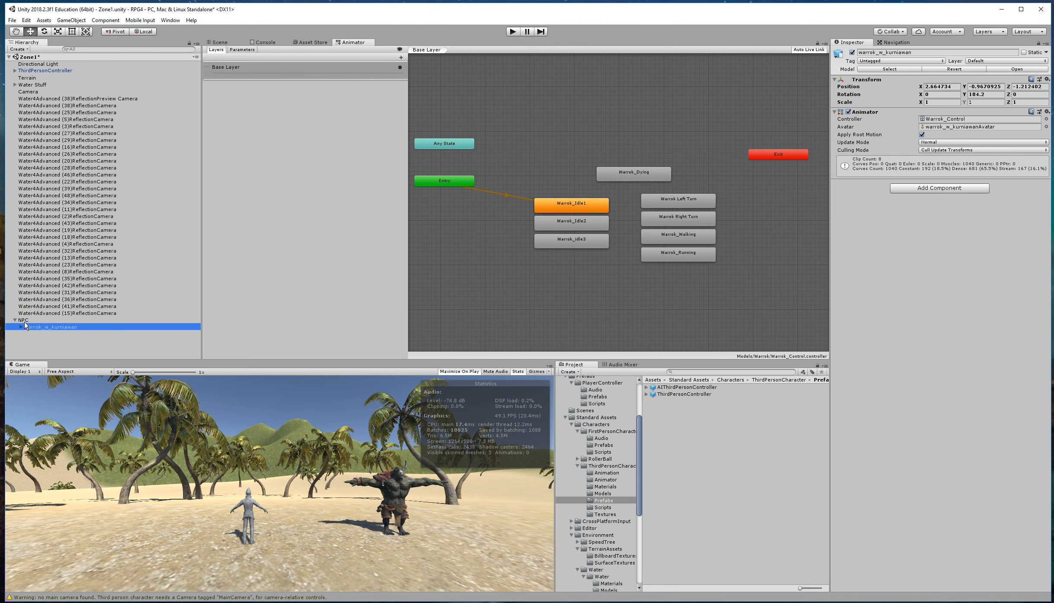
pyautogui.moveTo(28, 91); pyautogui.dragTo(49, 323)
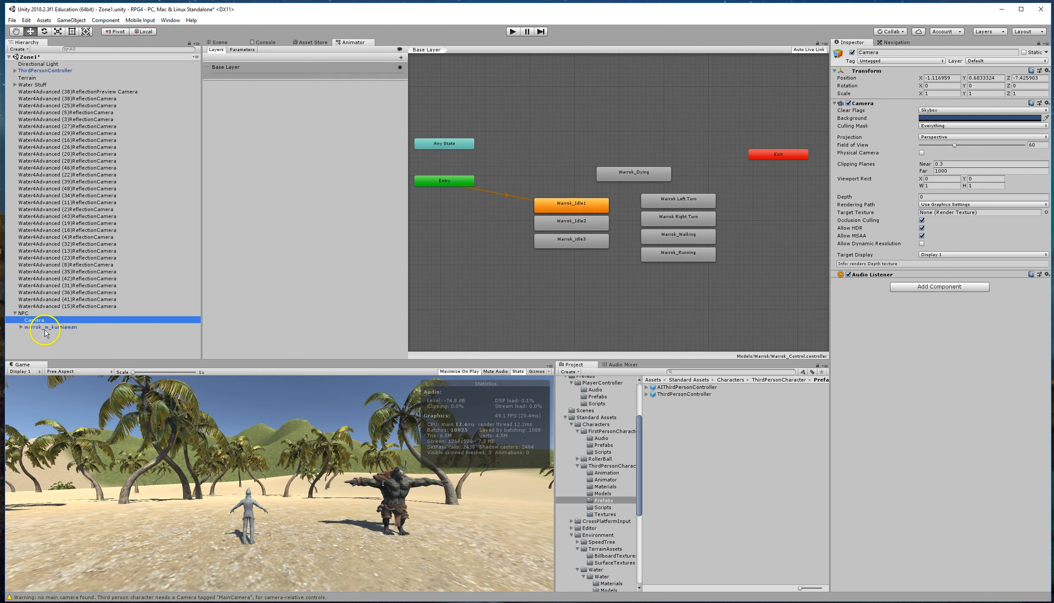
# Step: Copy ThirdPersonController's Animator component and paste its values onto the Warrok model's Animator
pyautogui.click(55, 71)
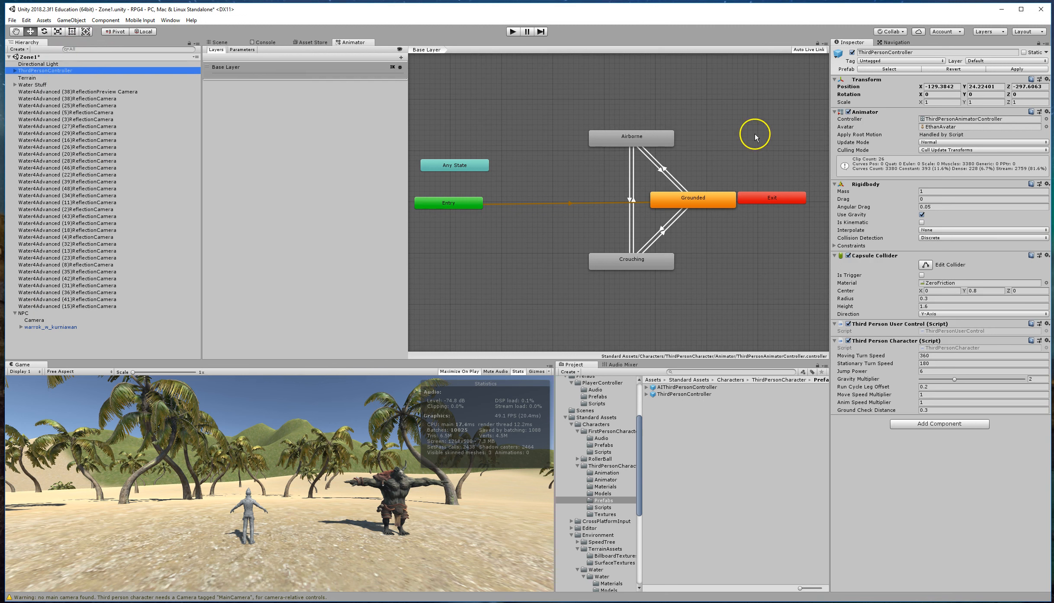
pyautogui.click(1047, 112)
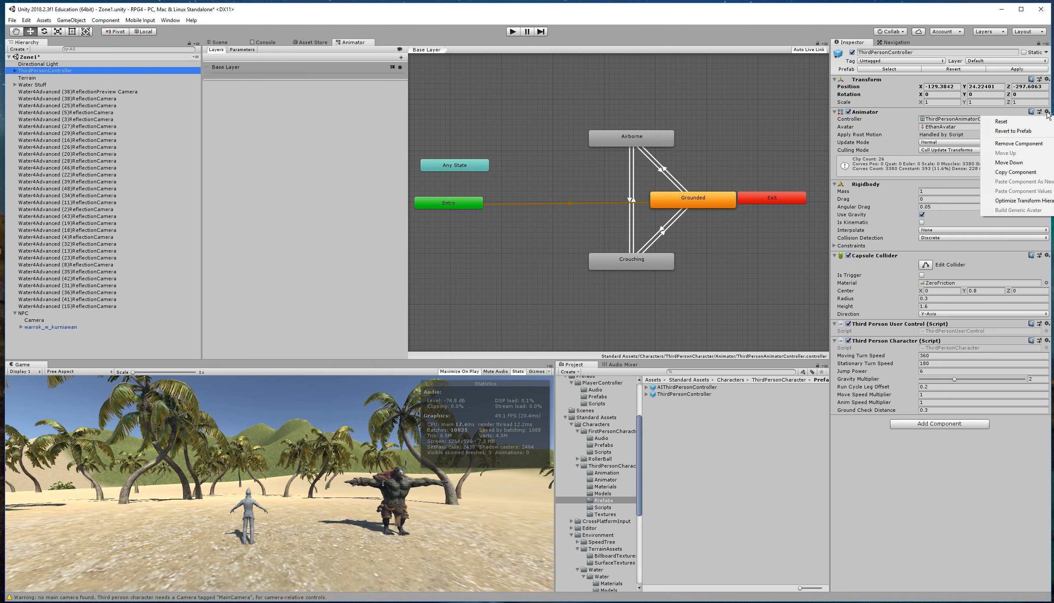
pyautogui.click(1038, 173)
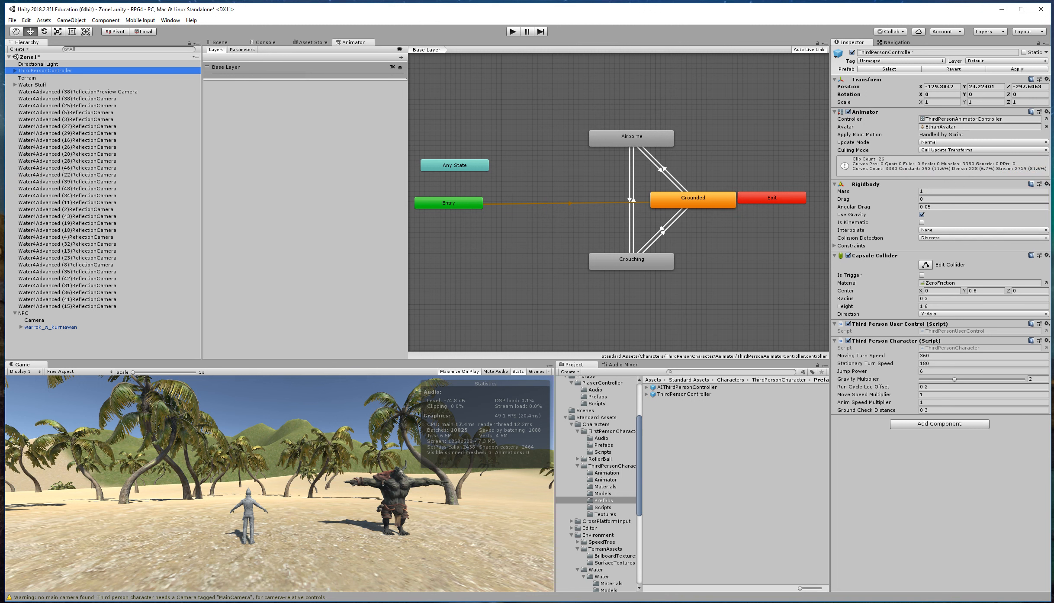
pyautogui.click(42, 327)
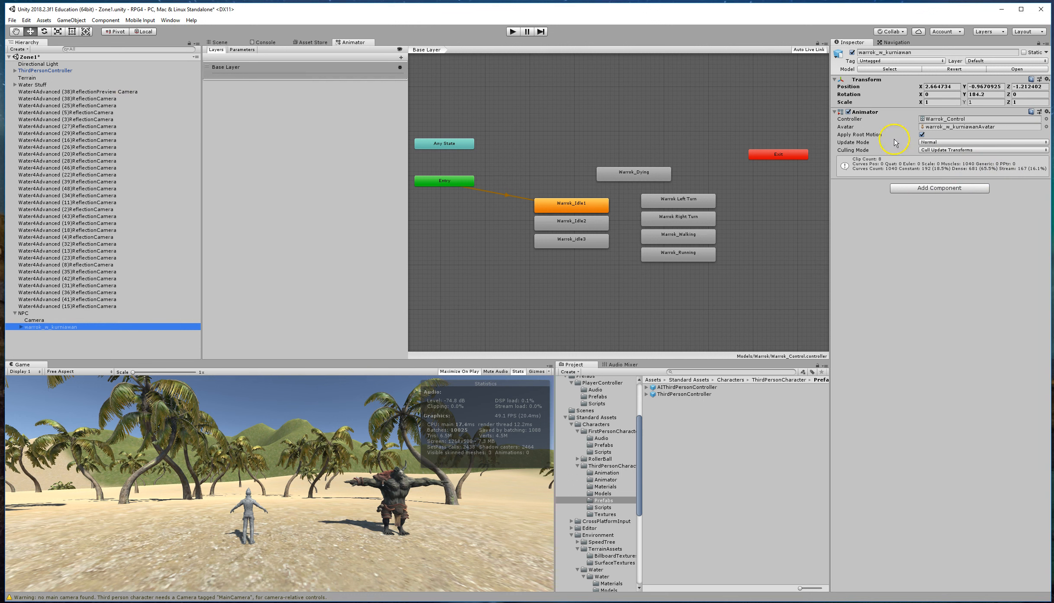
pyautogui.click(1047, 112)
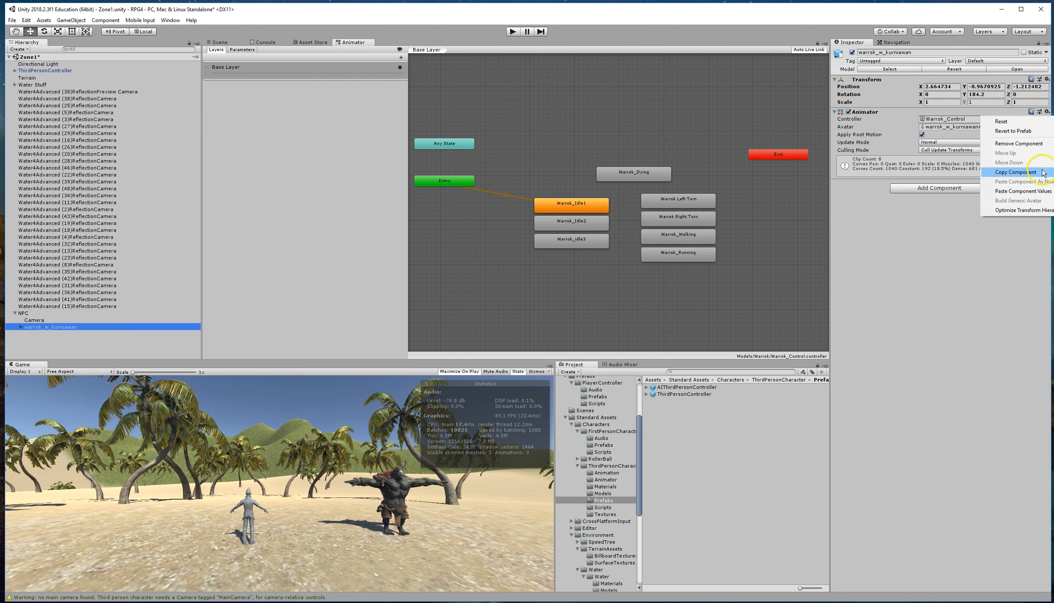
pyautogui.click(1043, 192)
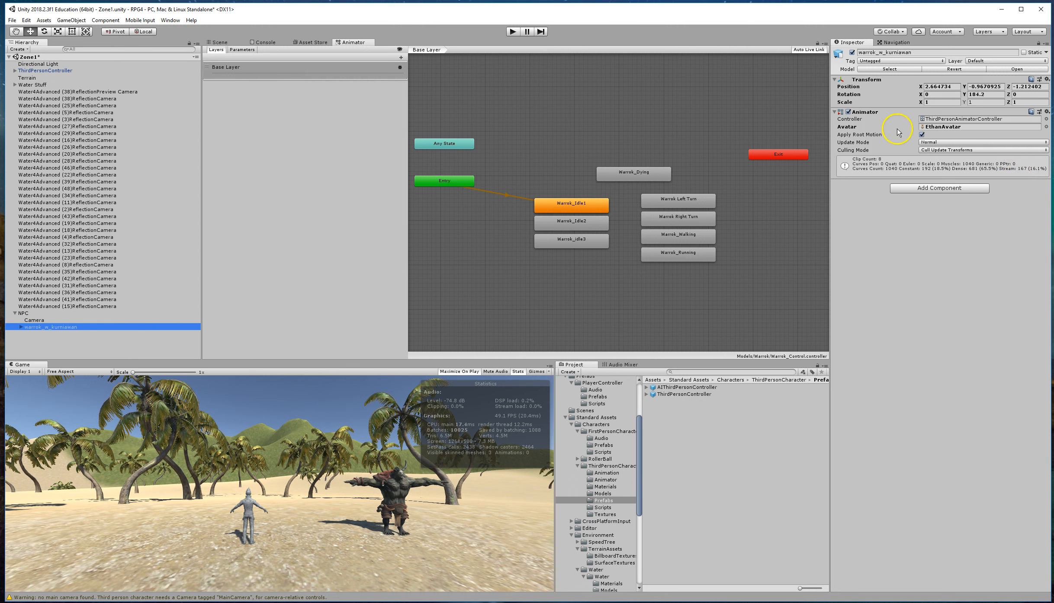
# Step: Copy the Rigidbody from ThirdPersonController and paste it as a new component on the Warrok model
pyautogui.click(31, 65)
pyautogui.click(32, 70)
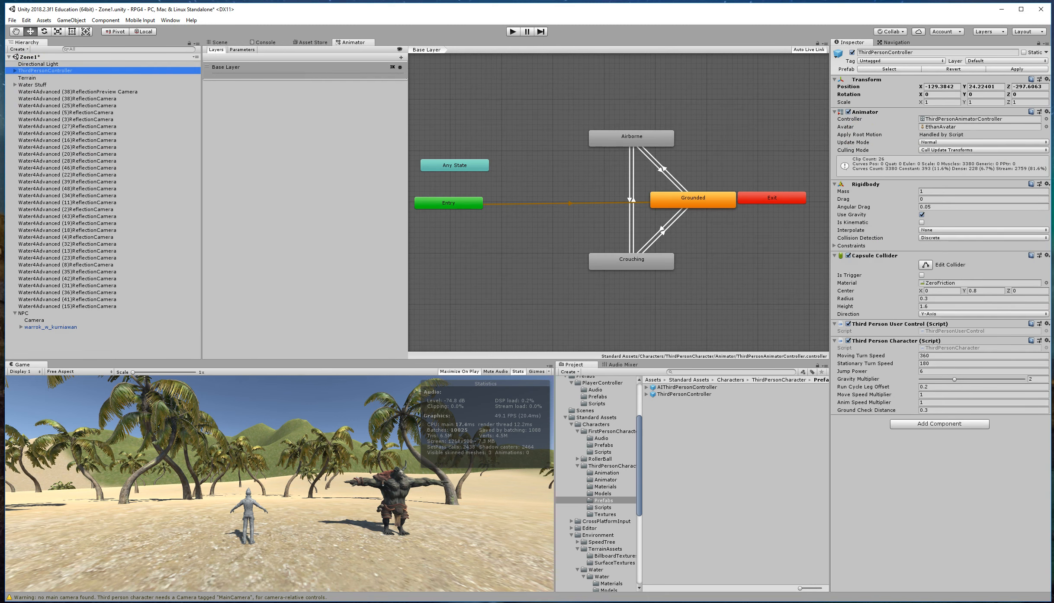
pyautogui.click(1045, 186)
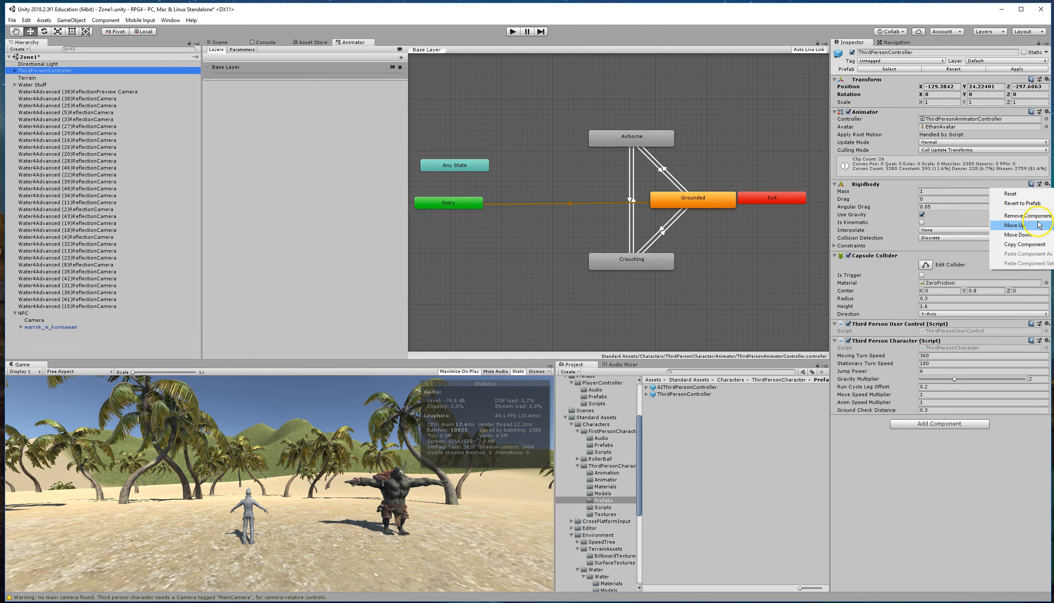
pyautogui.click(1015, 244)
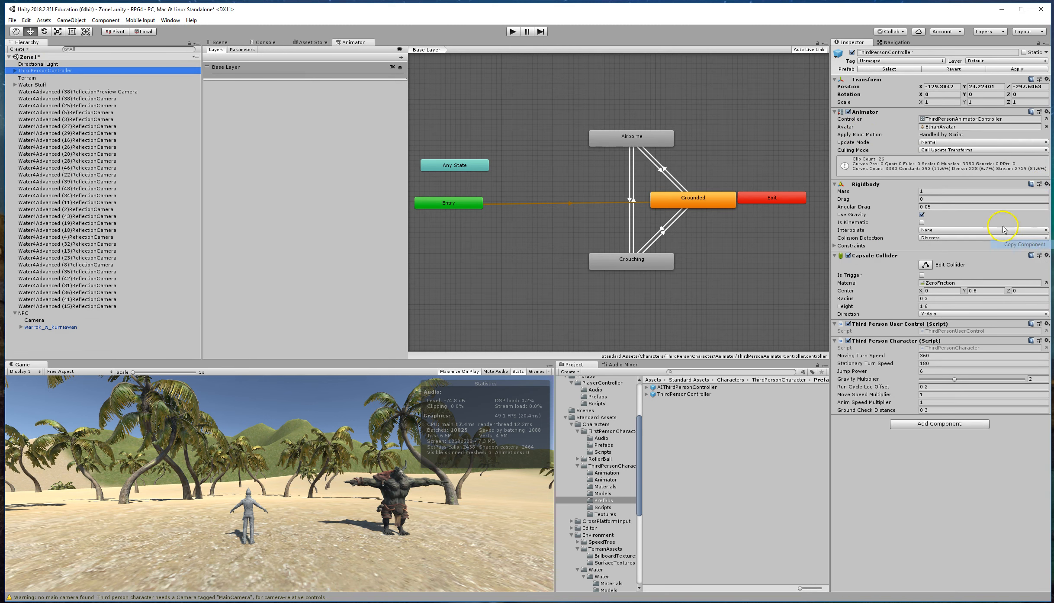
pyautogui.click(44, 326)
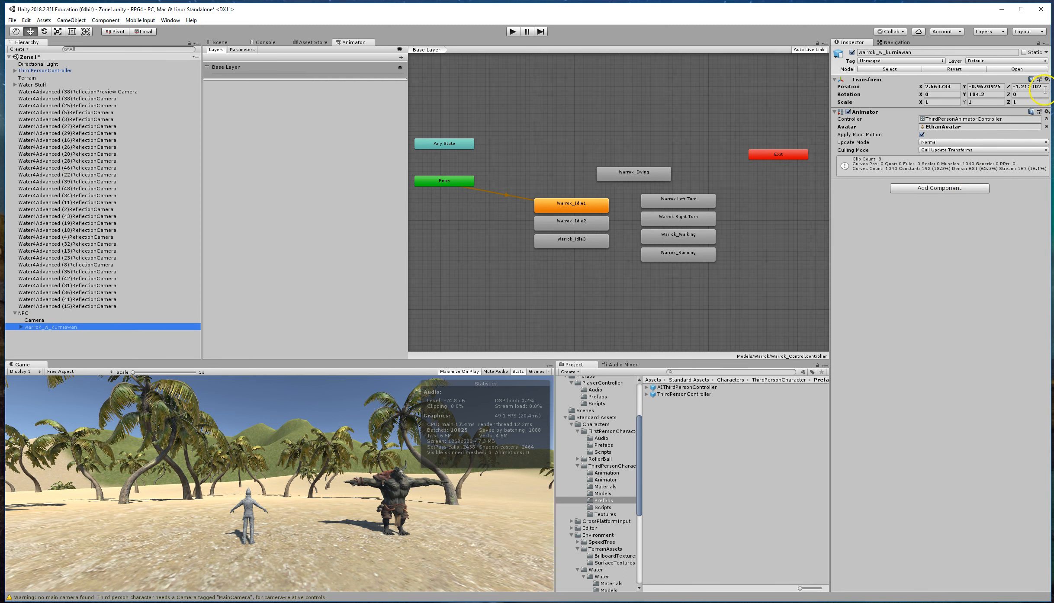
pyautogui.click(1045, 112)
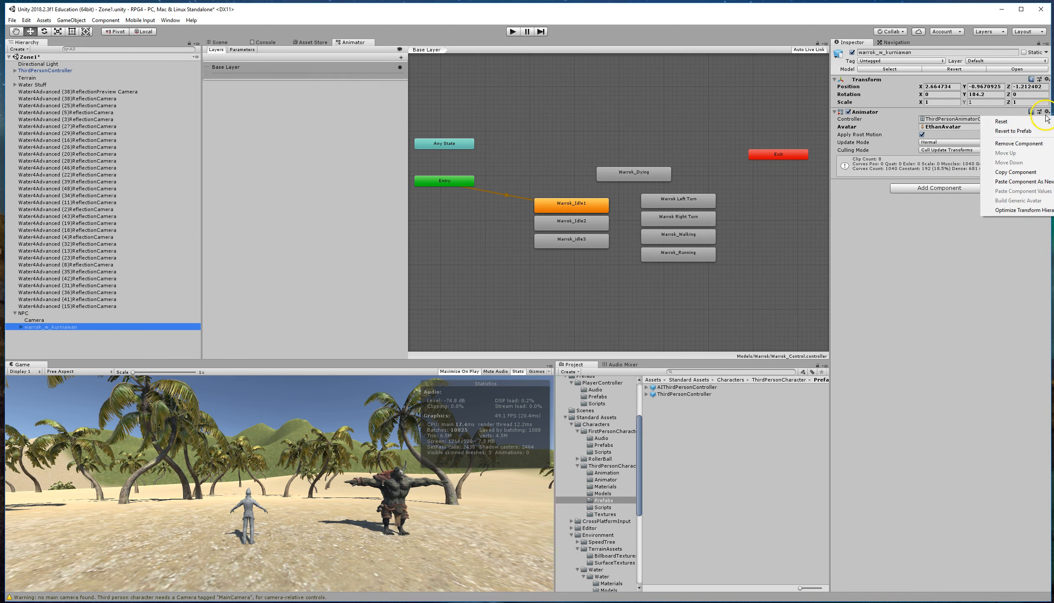
pyautogui.click(1038, 181)
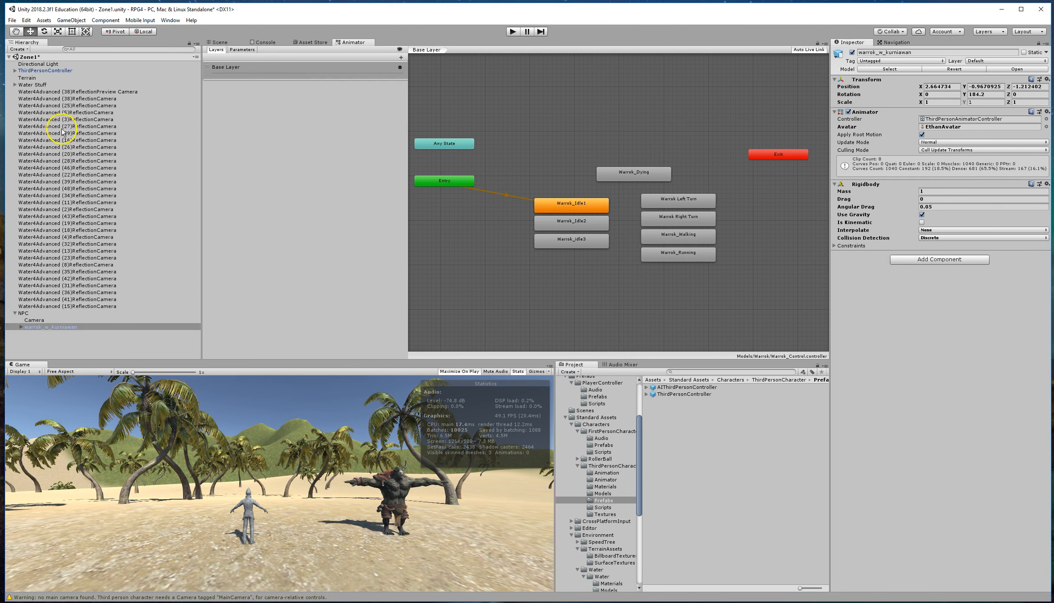
# Step: Copy the Capsule Collider from ThirdPersonController and paste it as a new component on the Warrok model
pyautogui.click(36, 70)
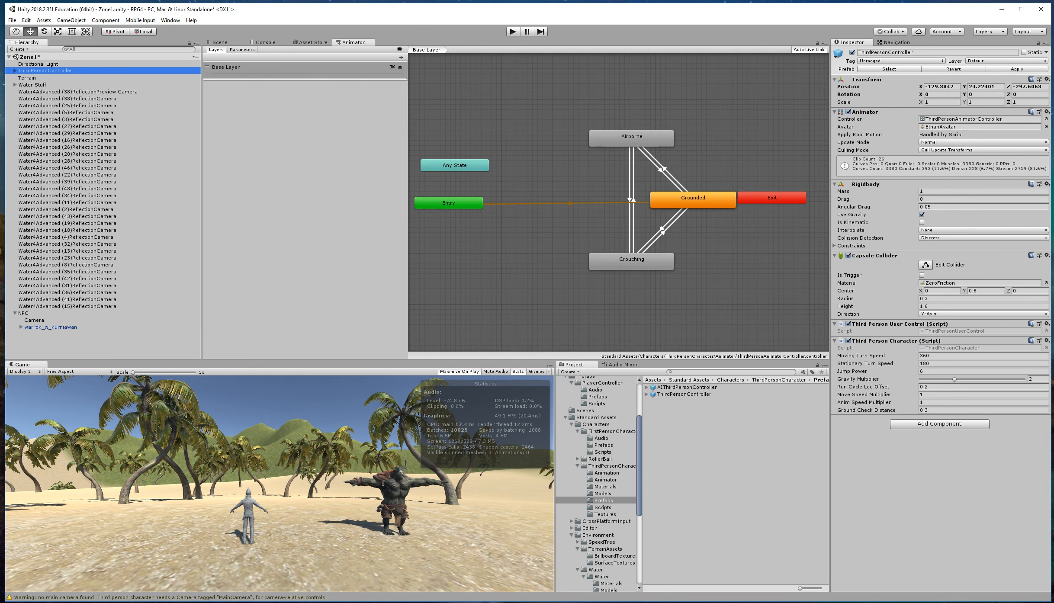
pyautogui.click(1046, 255)
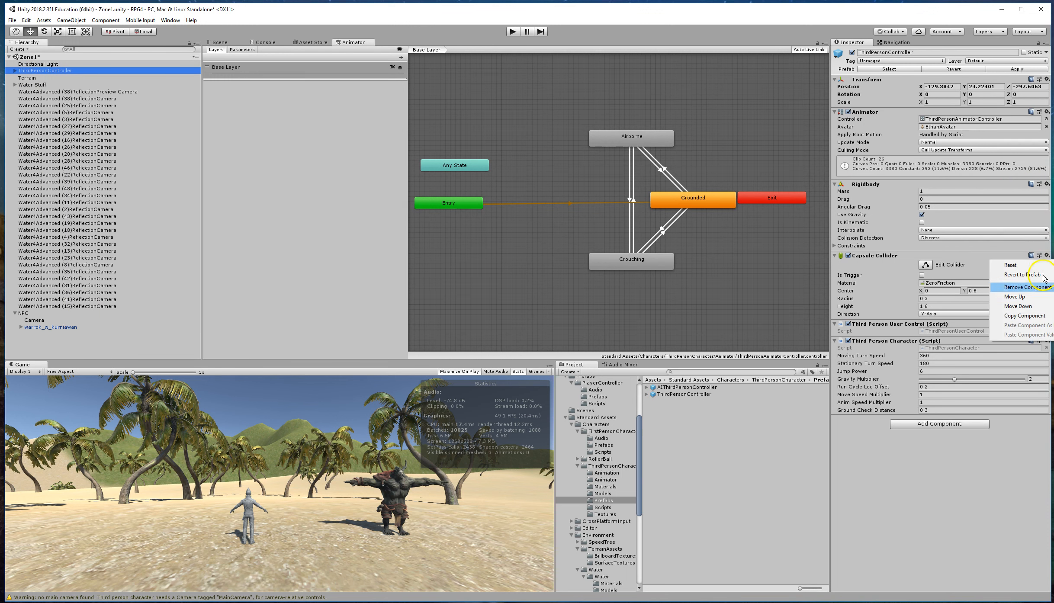
pyautogui.click(1046, 318)
pyautogui.click(55, 327)
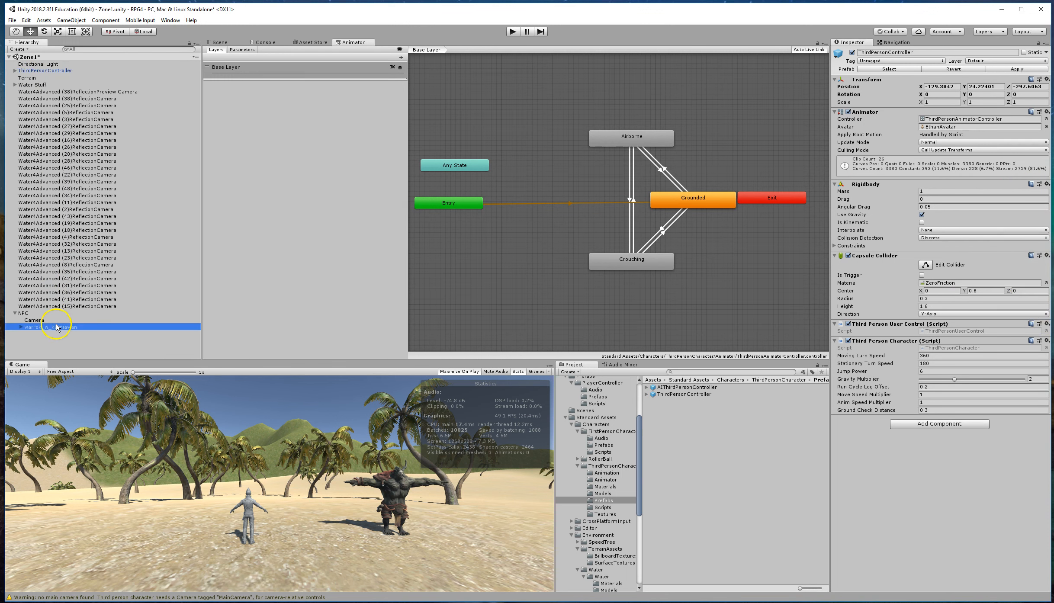
pyautogui.click(1047, 184)
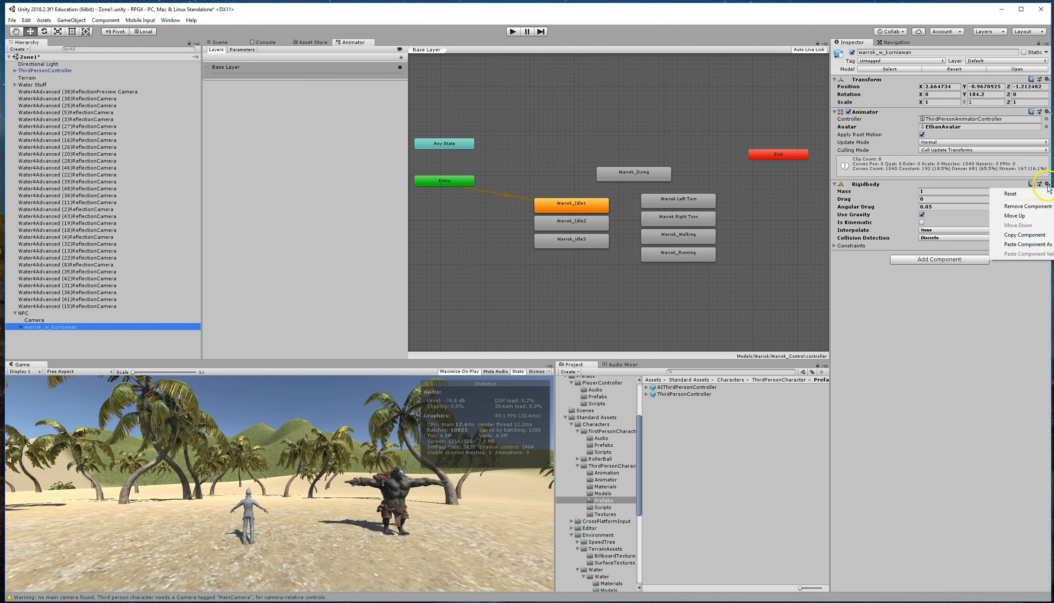
pyautogui.click(1017, 244)
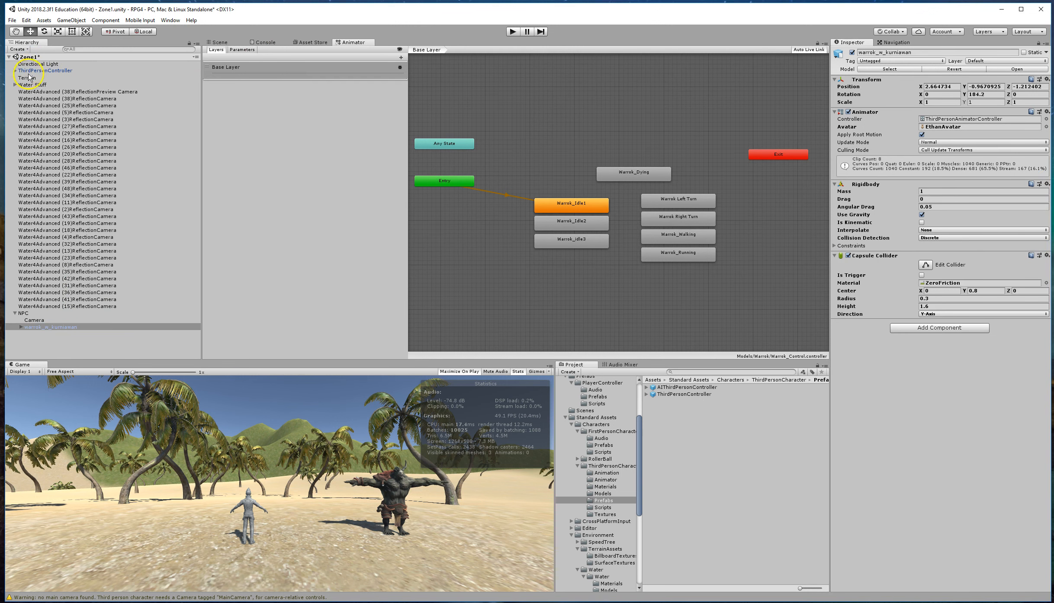
# Step: Copy the Third Person User Control script from ThirdPersonController and paste it as a new component on the Warrok model
pyautogui.click(32, 71)
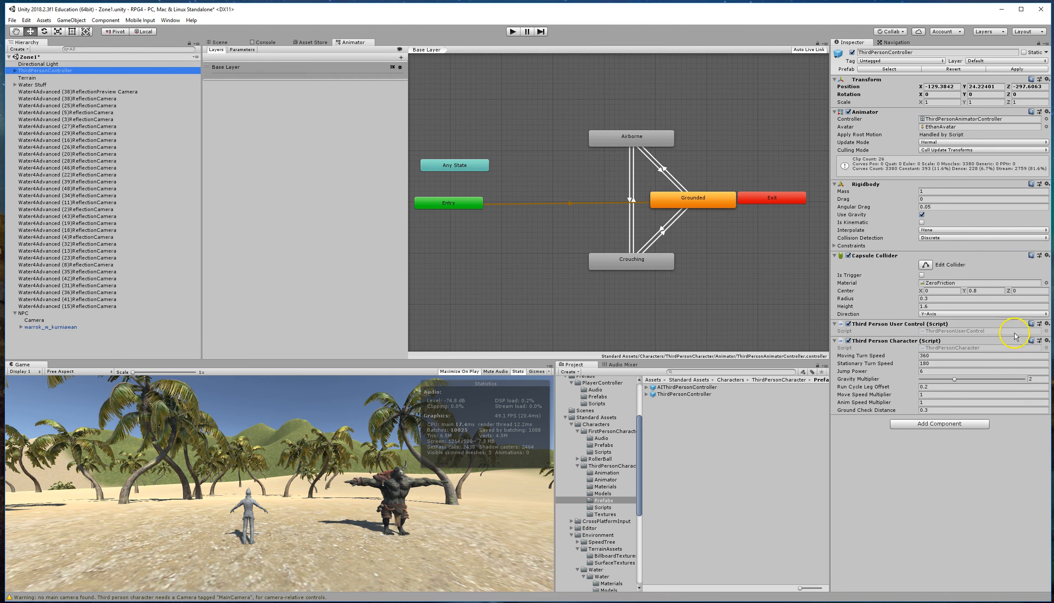
pyautogui.click(1047, 325)
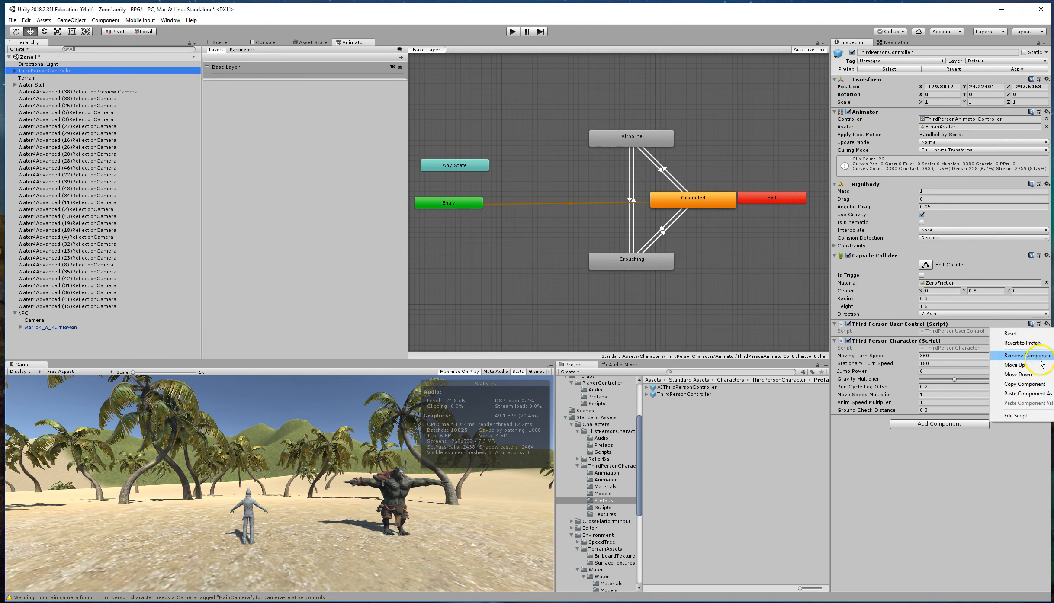
pyautogui.click(1037, 387)
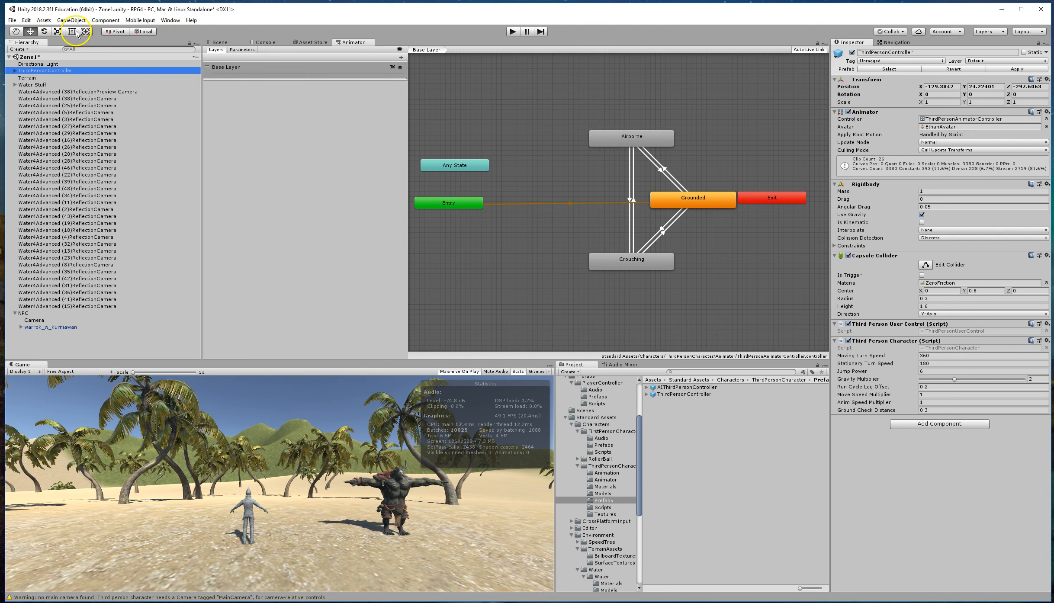
pyautogui.click(57, 327)
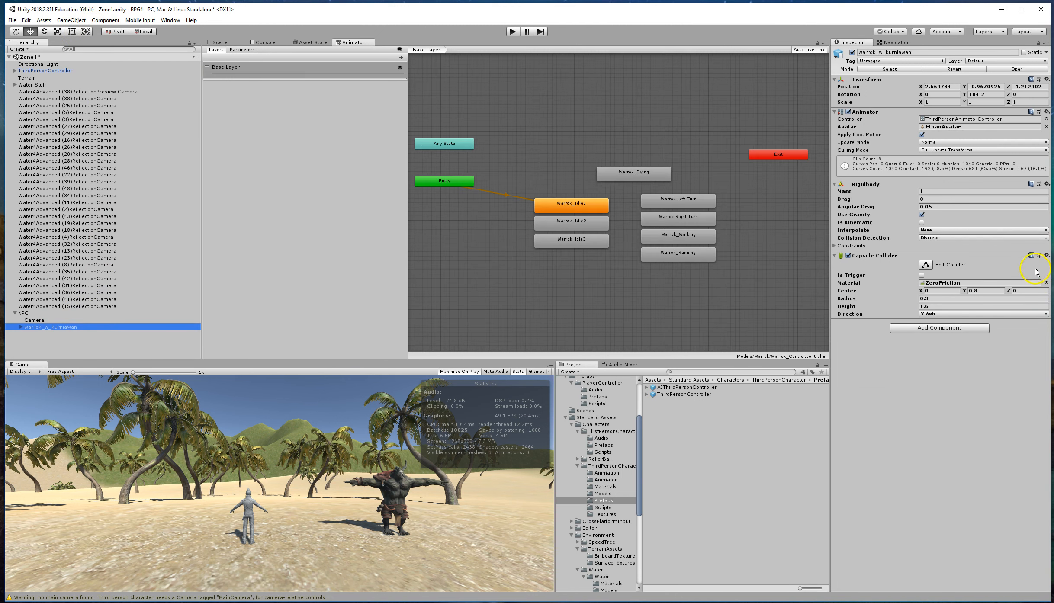
pyautogui.click(1050, 252)
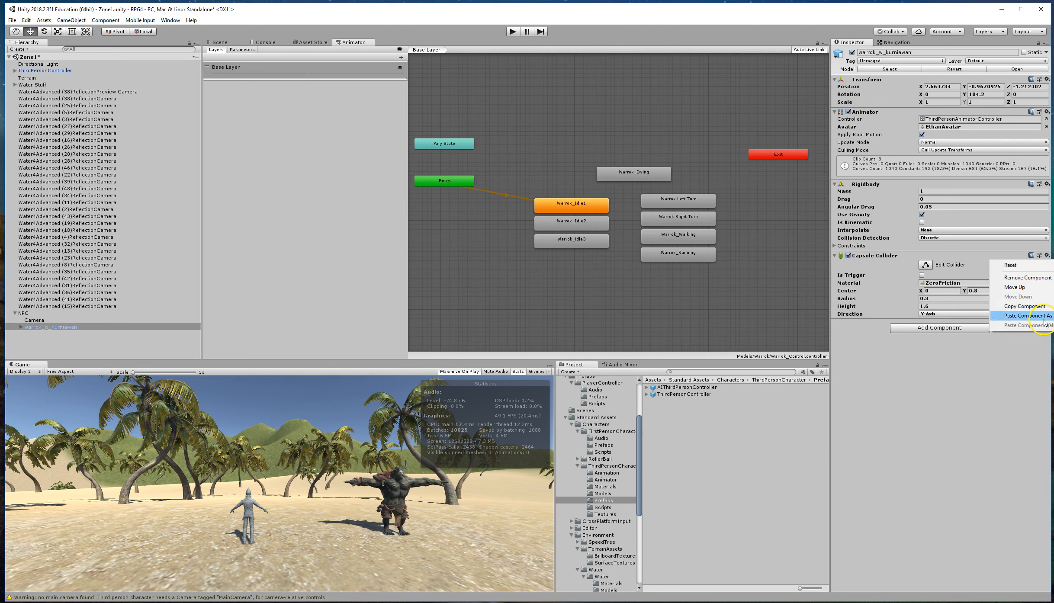
pyautogui.click(1044, 316)
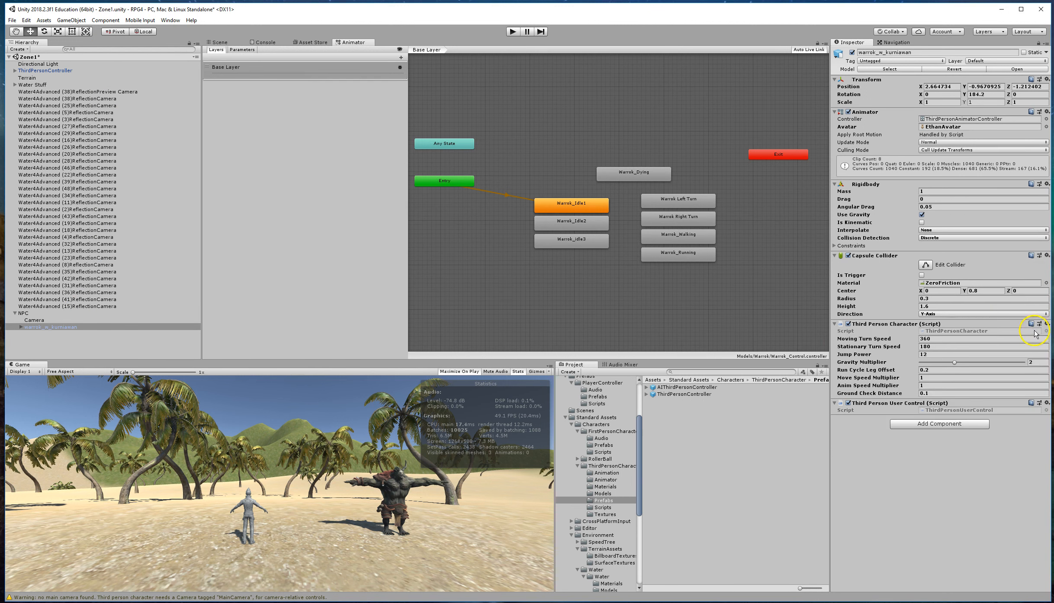
pyautogui.click(834, 403)
pyautogui.click(835, 404)
# Step: Copy ThirdPersonController's Third Person Character script and paste its values onto the Warrok model's Third Person Character component
pyautogui.click(44, 70)
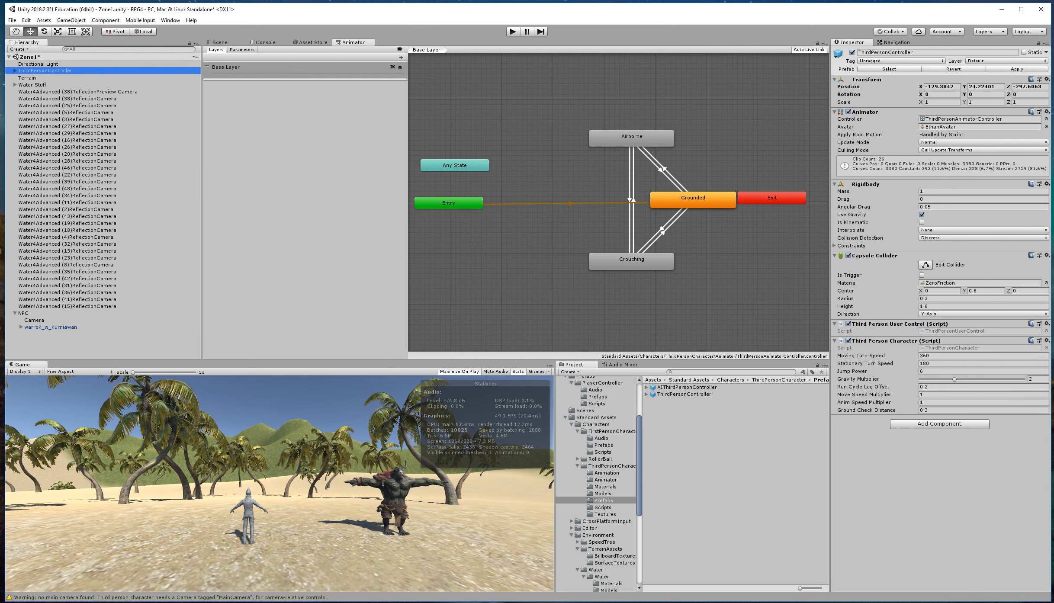
pyautogui.click(1048, 342)
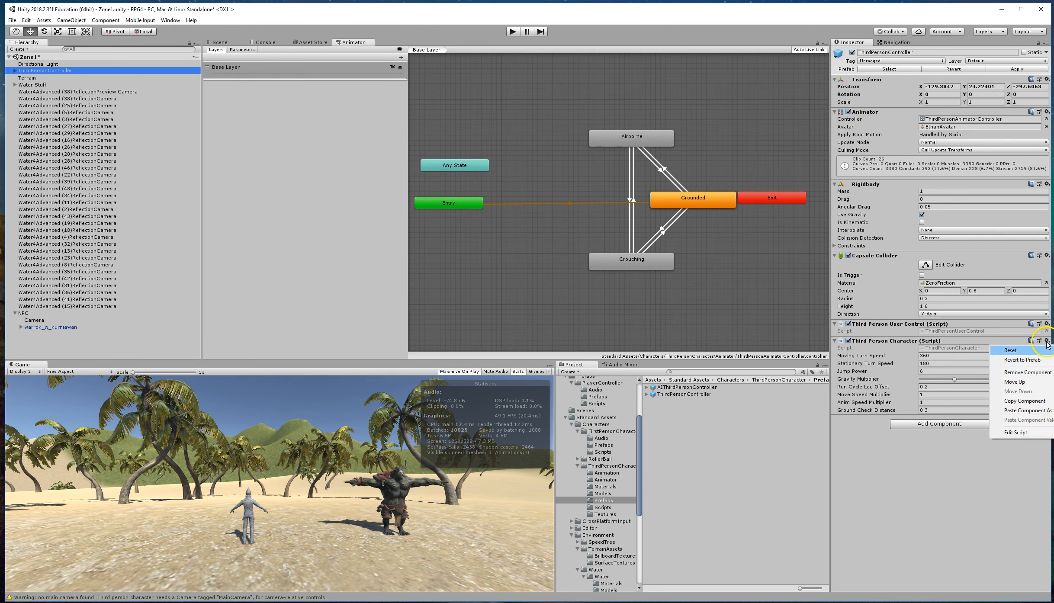
pyautogui.click(1031, 402)
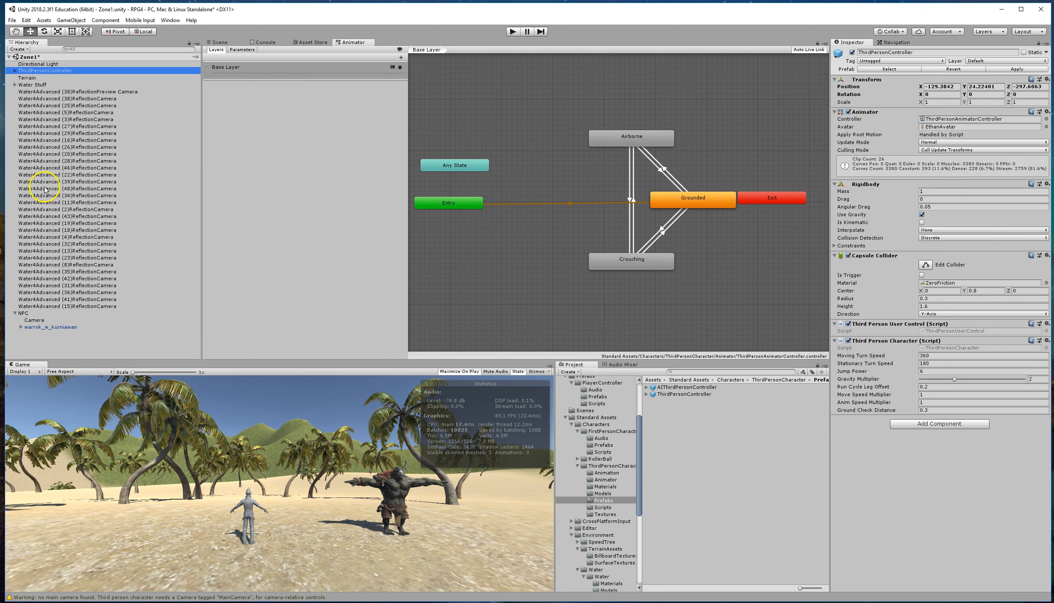
pyautogui.click(54, 329)
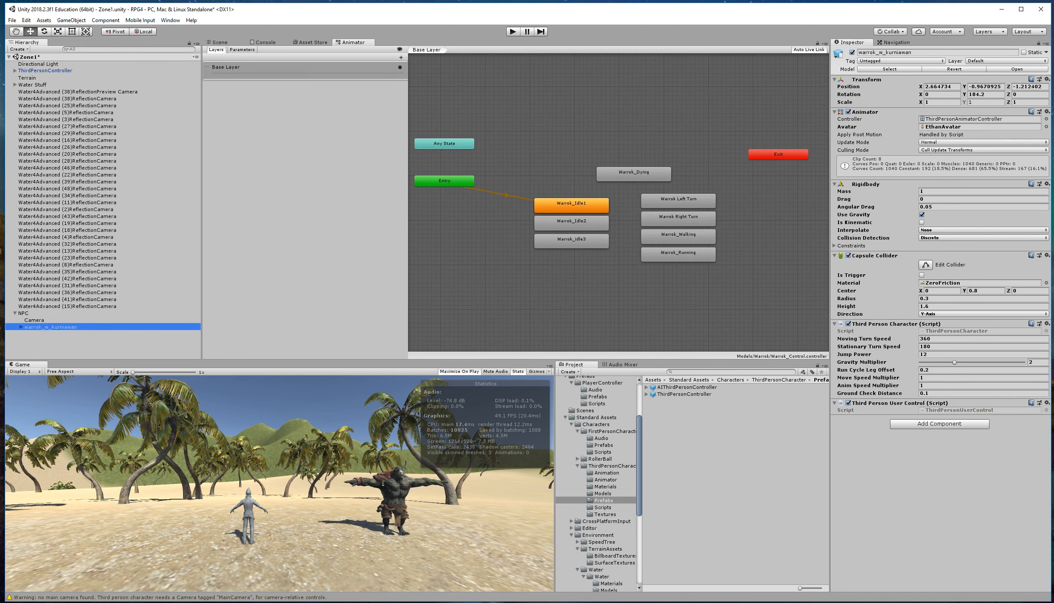
pyautogui.click(1047, 403)
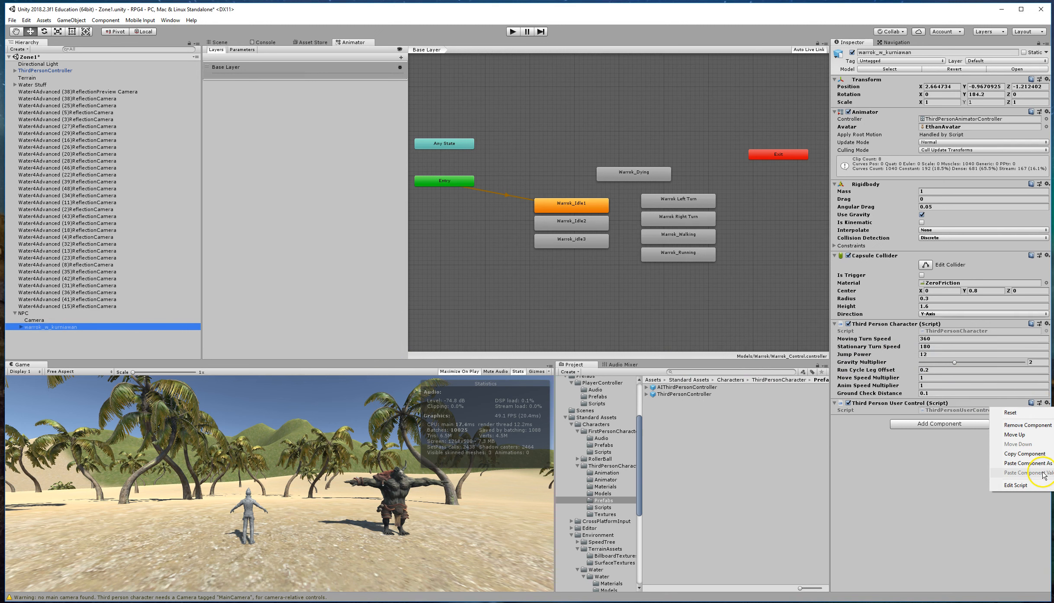
pyautogui.click(940, 471)
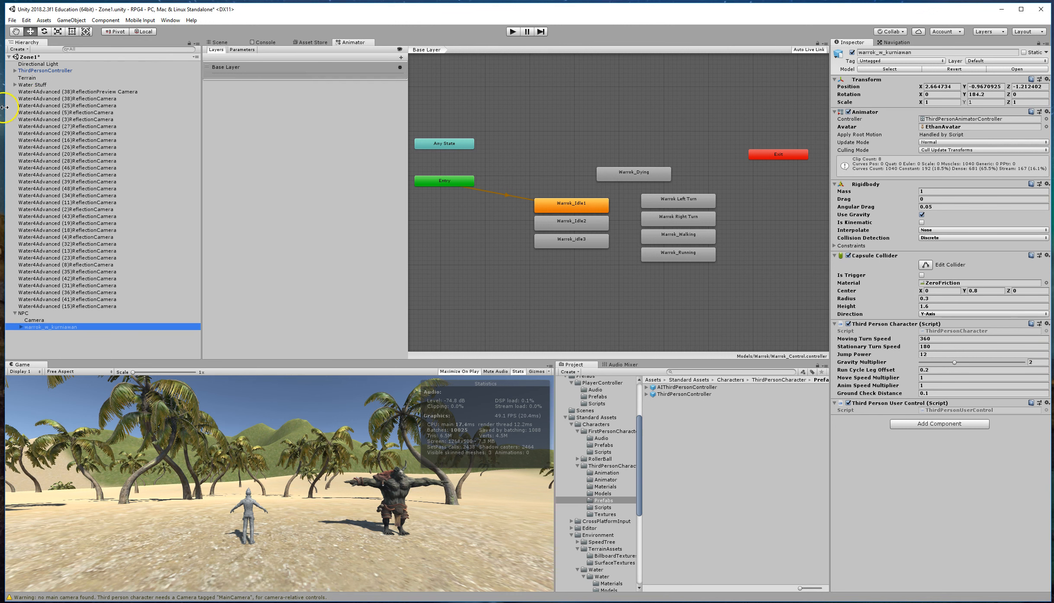
pyautogui.click(32, 71)
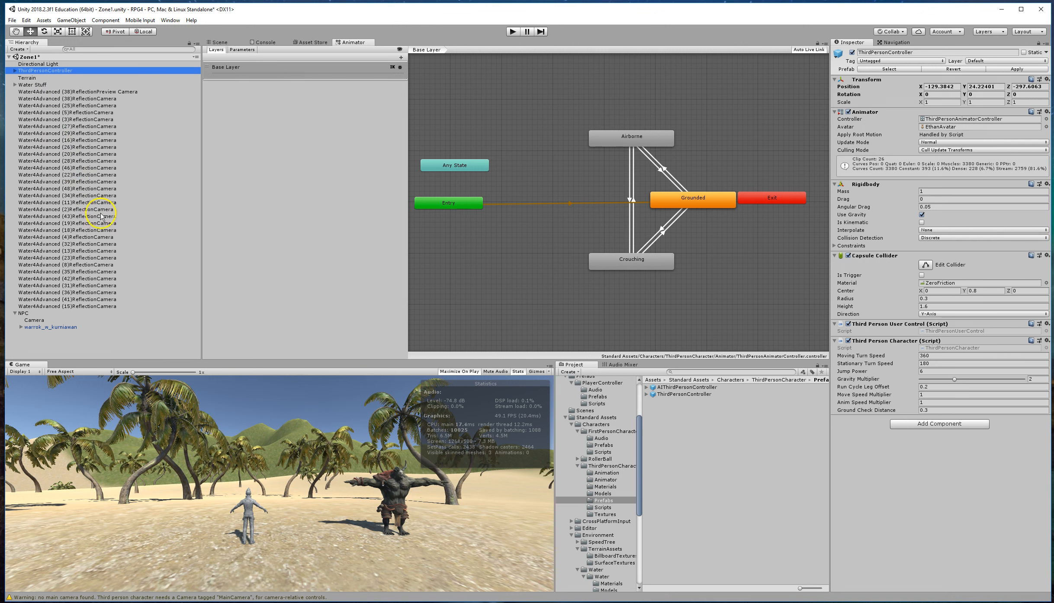
pyautogui.click(51, 327)
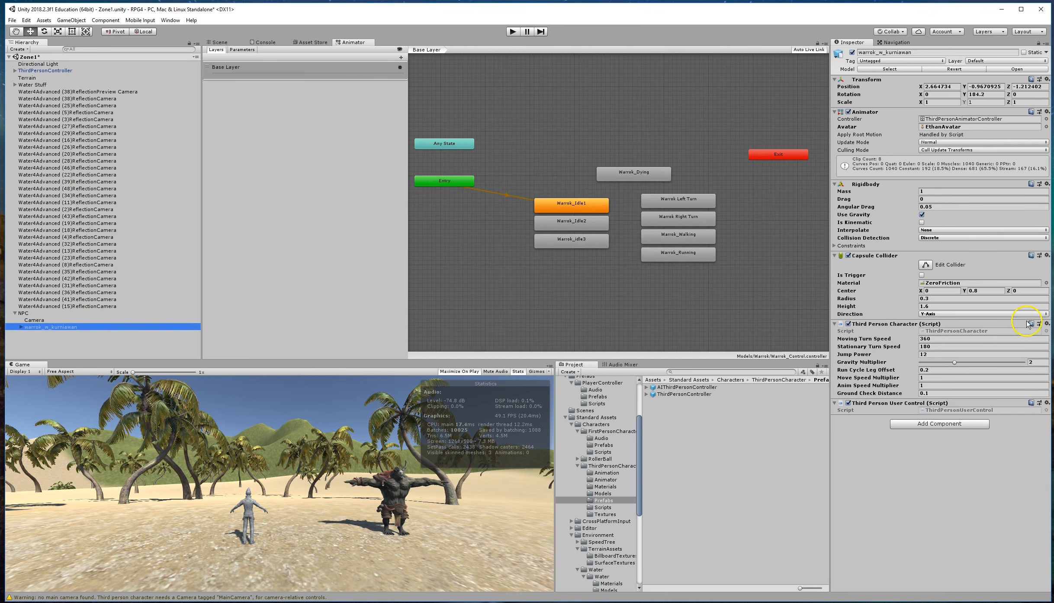
pyautogui.click(1048, 324)
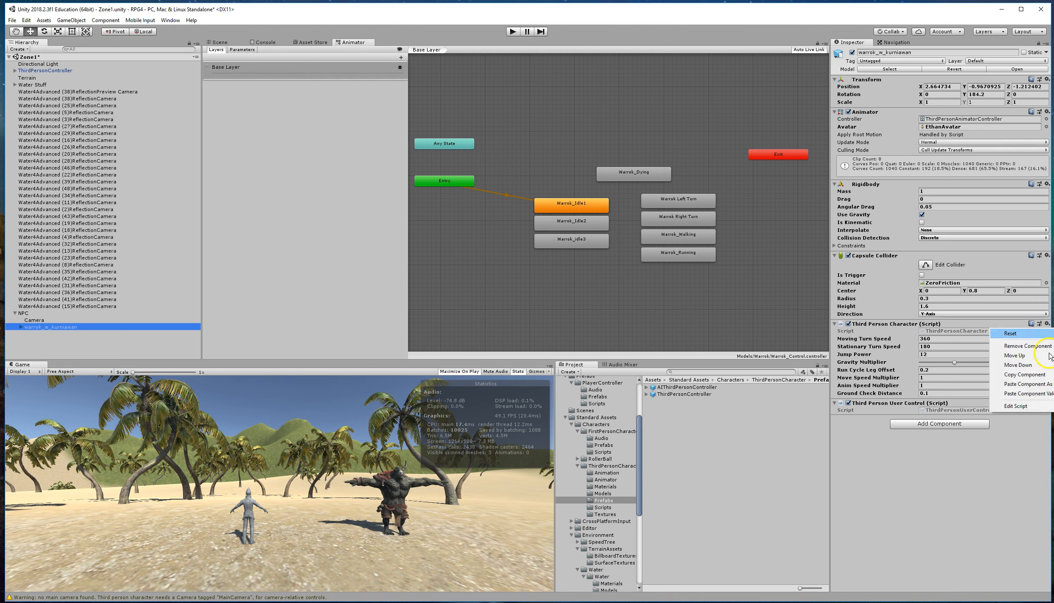
pyautogui.click(1048, 394)
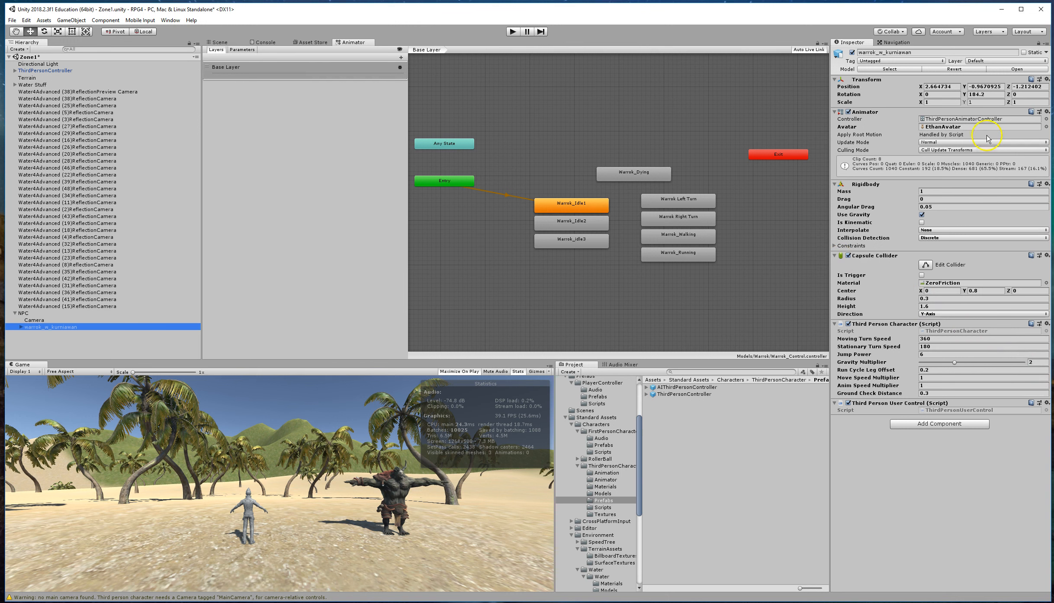
# Step: Set the Avatar of the Warrok model's Animator to warrok_w_kurniawanAvatar
pyautogui.click(1046, 127)
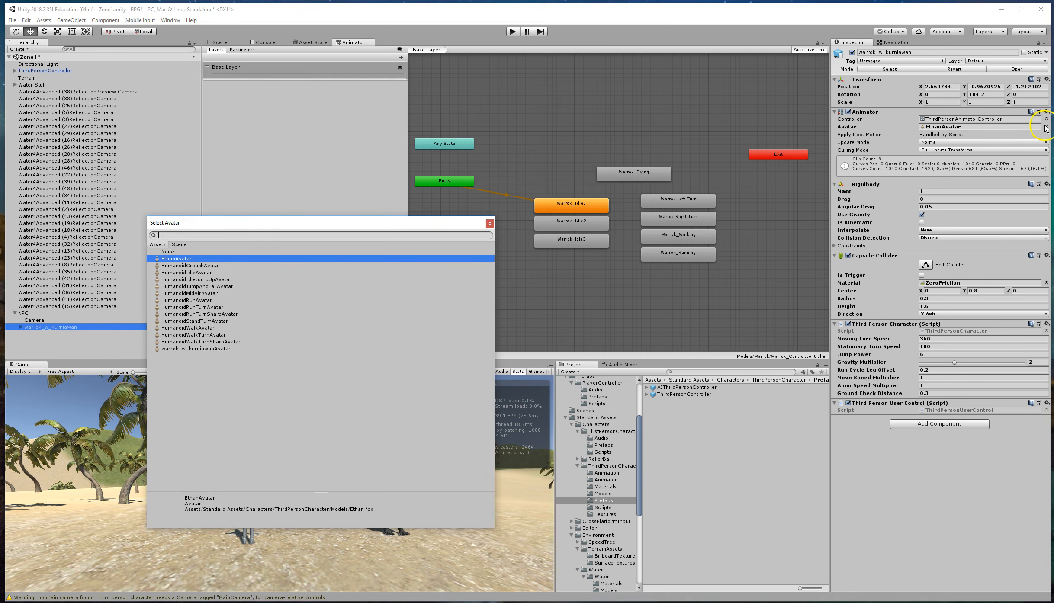
pyautogui.click(191, 348)
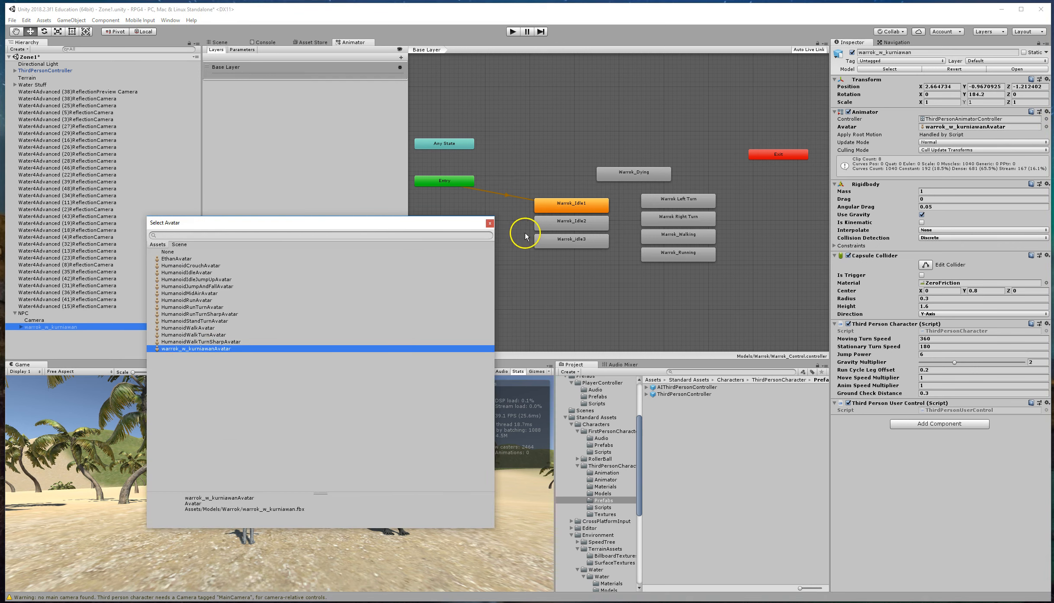
# Step: Deactivate the ThirdPersonController object in the scene and play-test the Warrok as the controlled character
pyautogui.click(489, 223)
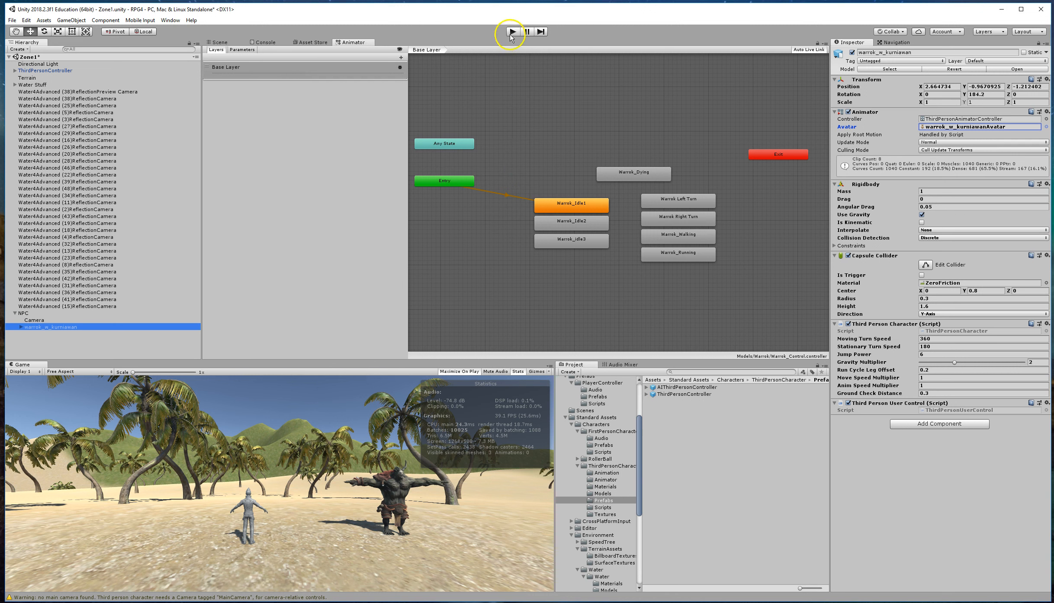
pyautogui.click(216, 42)
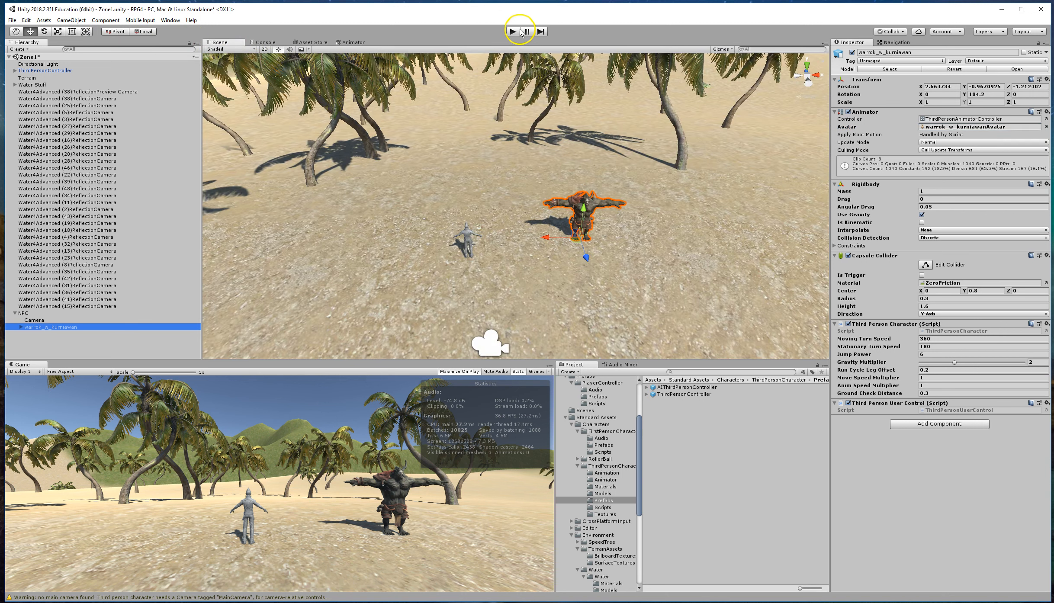
pyautogui.click(39, 71)
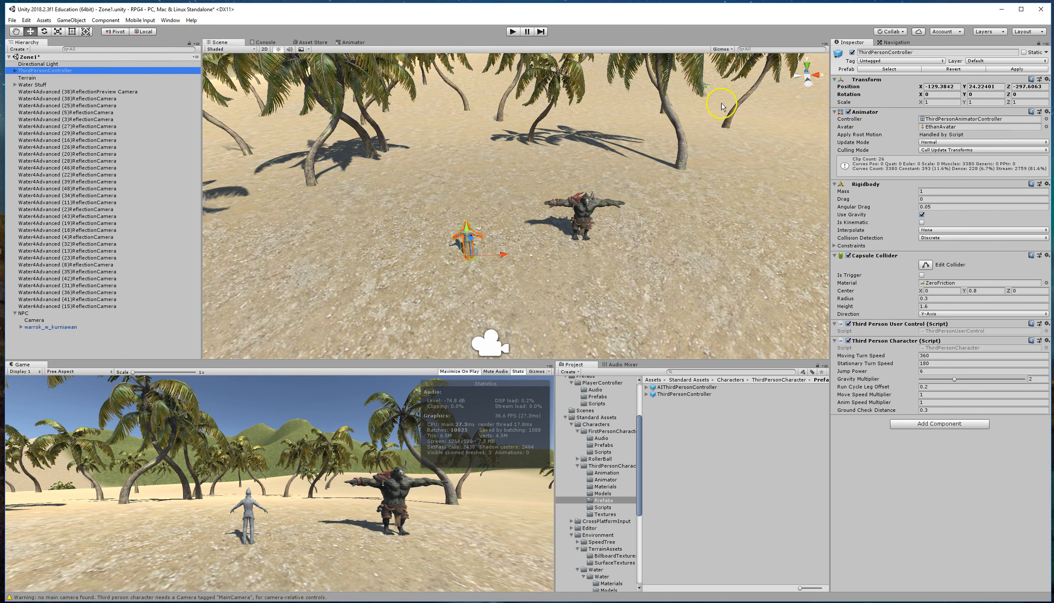
pyautogui.click(856, 52)
pyautogui.click(852, 53)
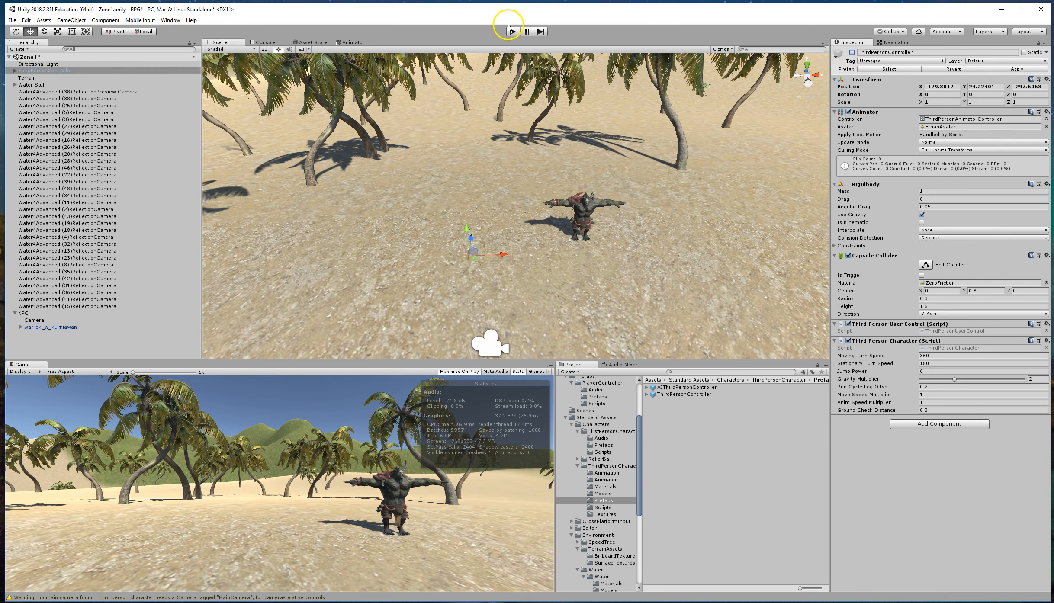
pyautogui.click(512, 31)
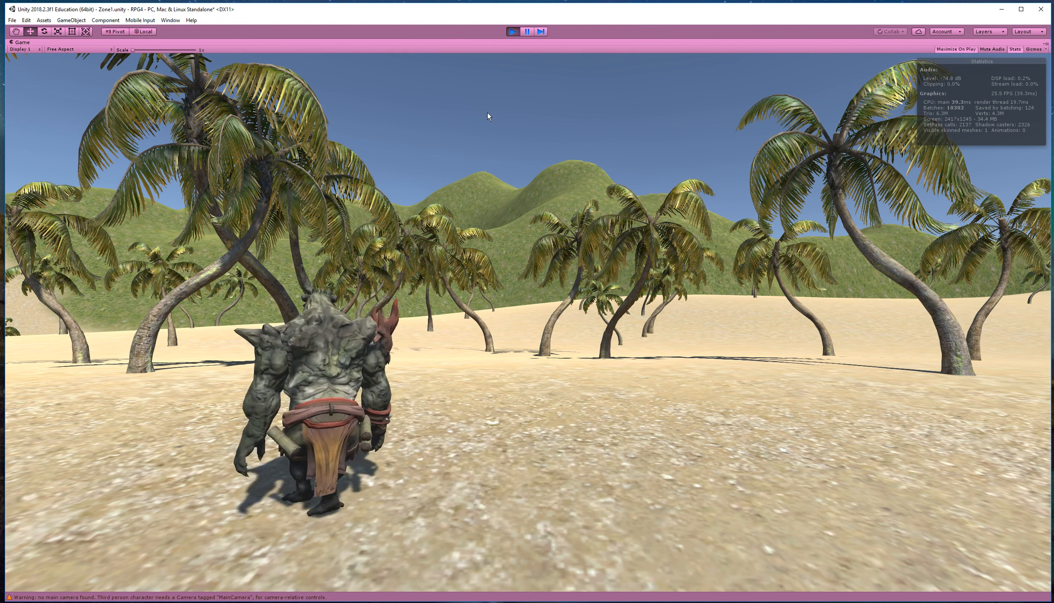
pyautogui.click(513, 32)
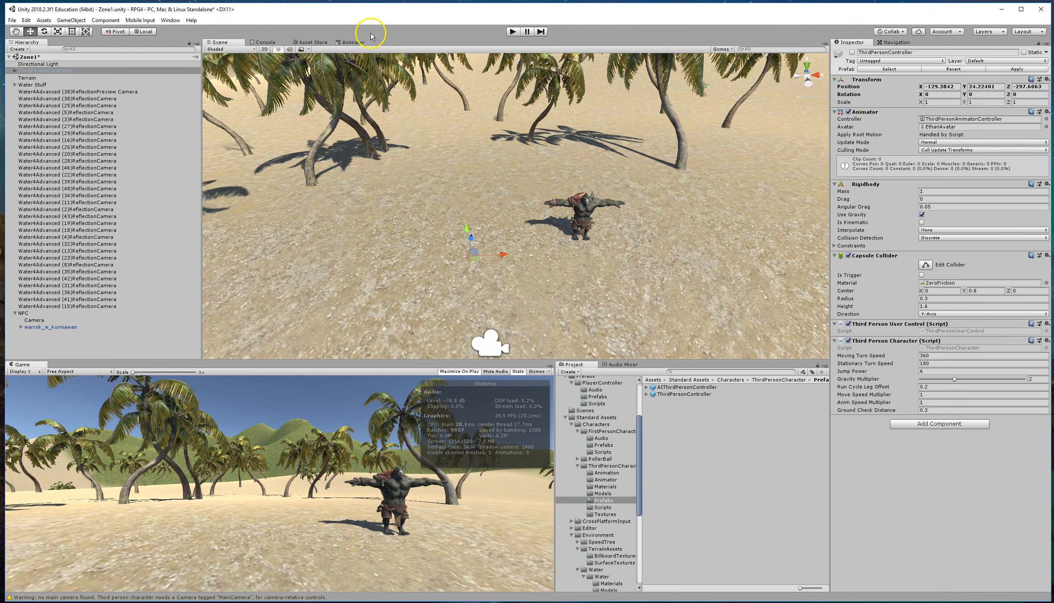
# Step: Examine the Grounded blend tree of the ThirdPersonAnimatorController and the clips available to replace its HumanoidIdle motion
pyautogui.click(357, 42)
pyautogui.doubleClick(650, 174)
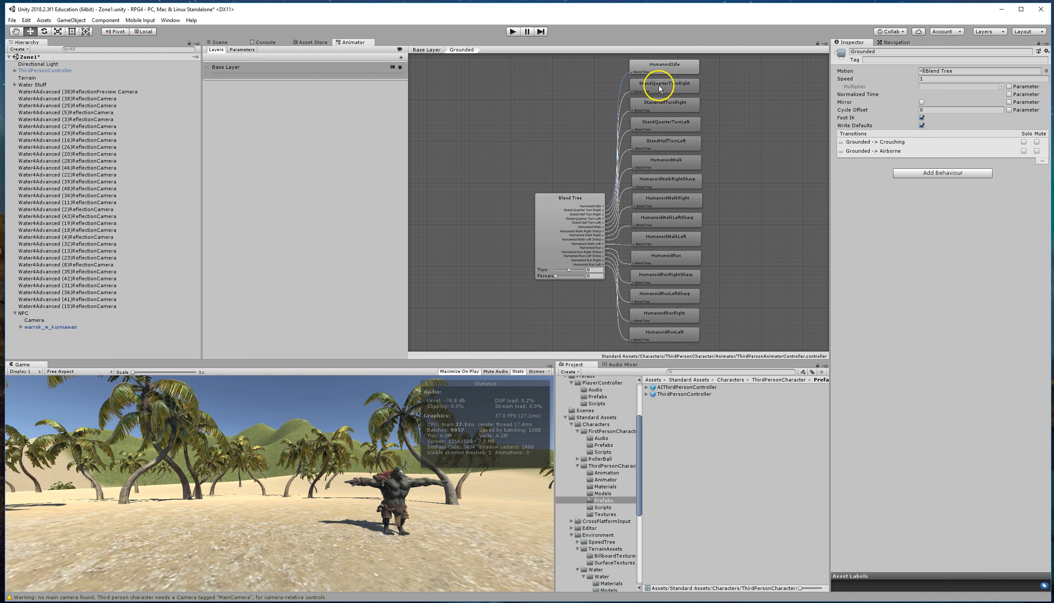
pyautogui.click(647, 238)
pyautogui.click(563, 198)
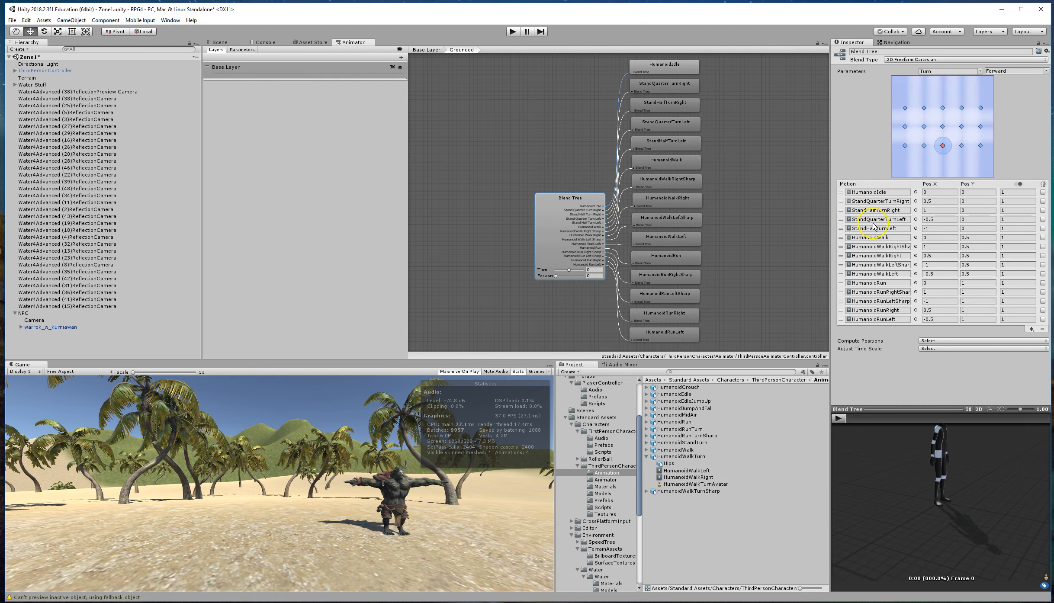
pyautogui.click(915, 192)
pyautogui.scroll(-2, 289, 448)
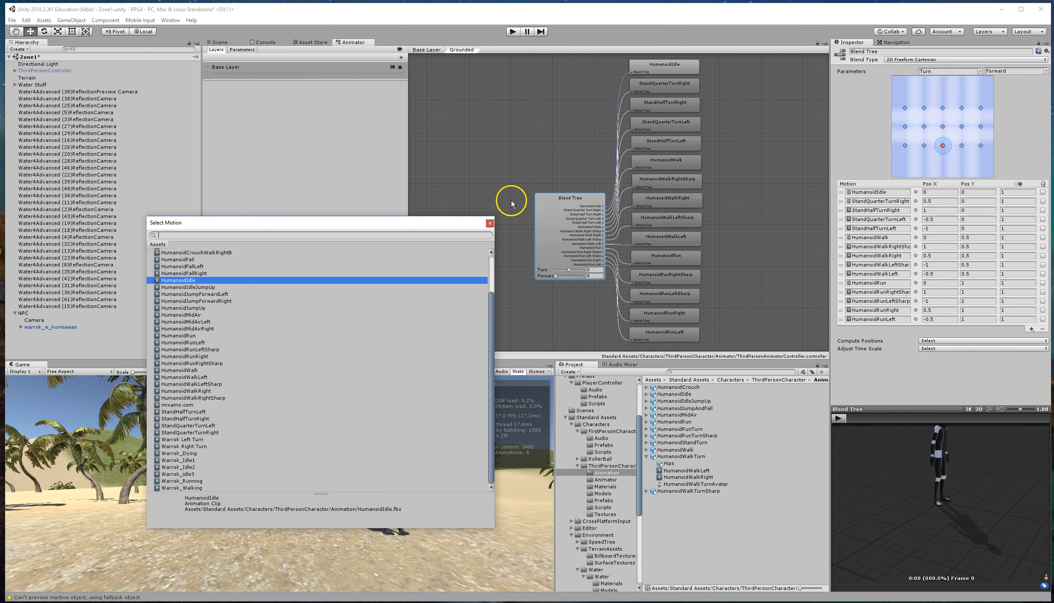
pyautogui.click(490, 224)
pyautogui.click(217, 42)
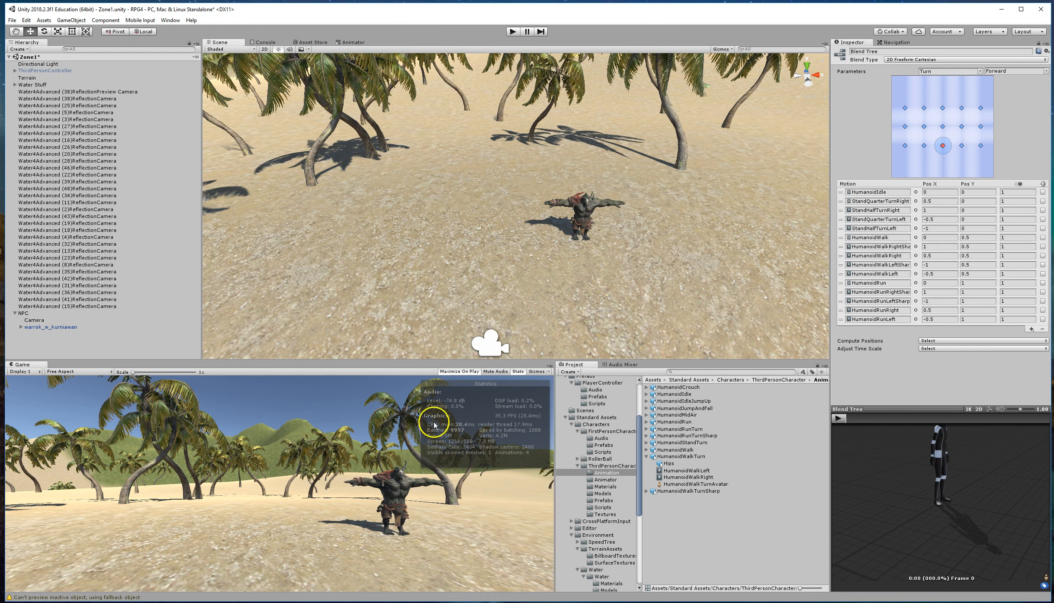
# Step: Play-test the scene again, running the Warrok left and right, and stop the game
pyautogui.click(513, 31)
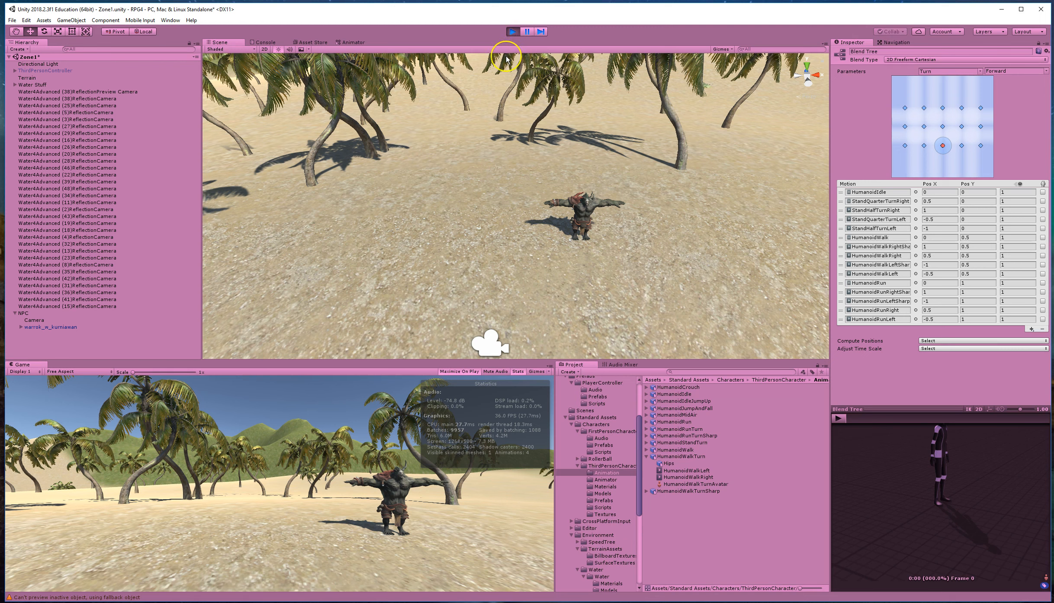
pyautogui.press('a')
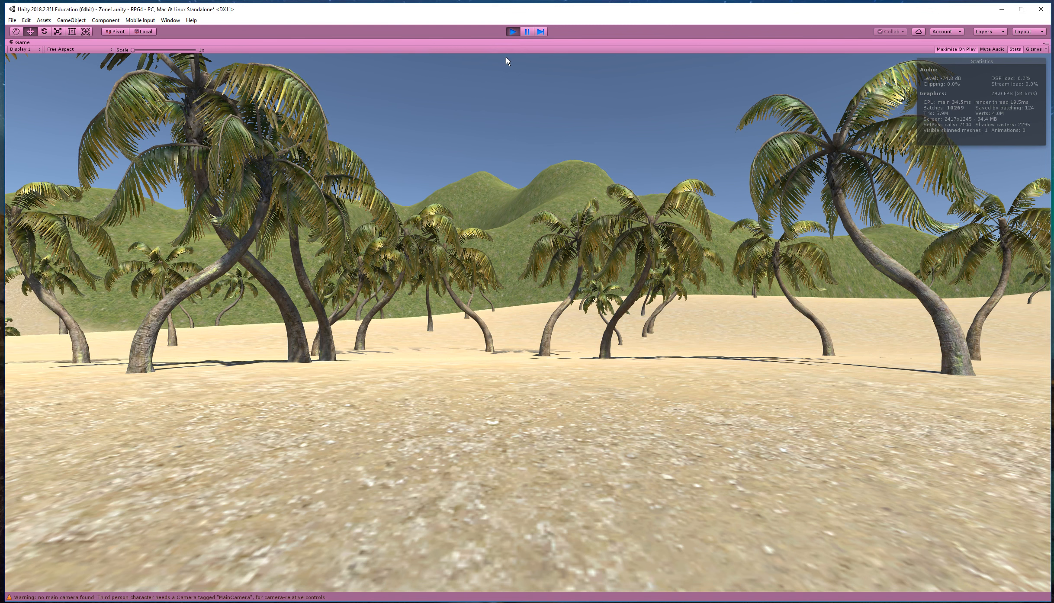
pyautogui.press('d')
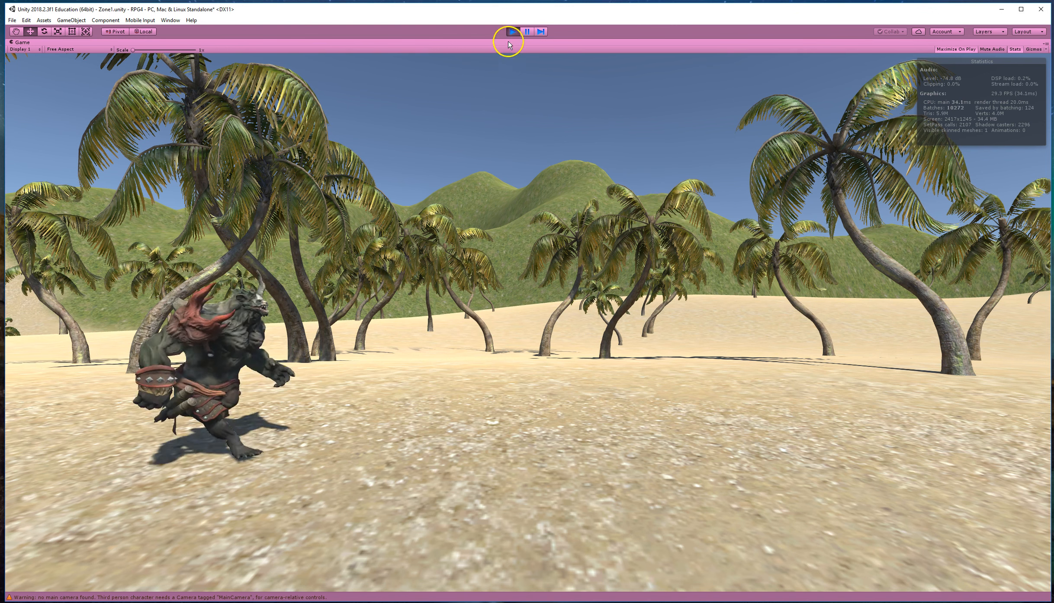
pyautogui.click(512, 31)
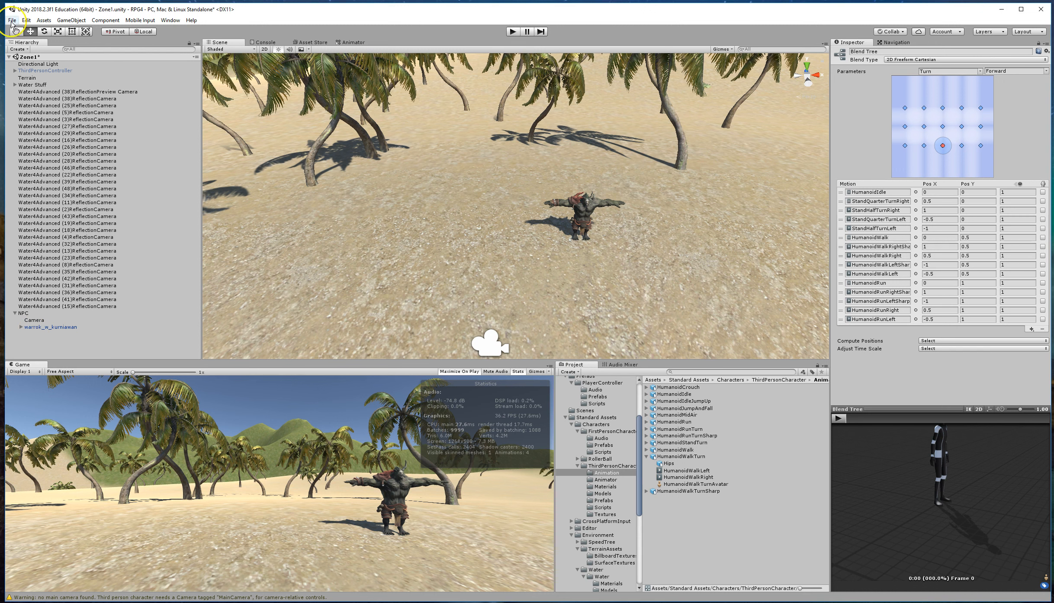
# Step: Import the Cameras standard assets package into the project with its preselected files
pyautogui.click(45, 20)
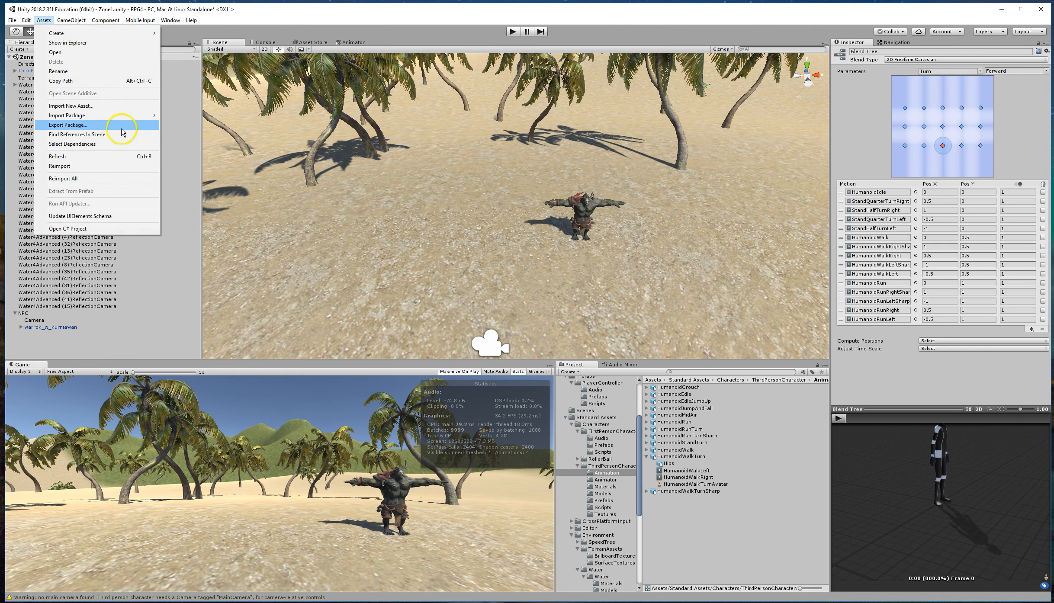
pyautogui.moveTo(123, 117)
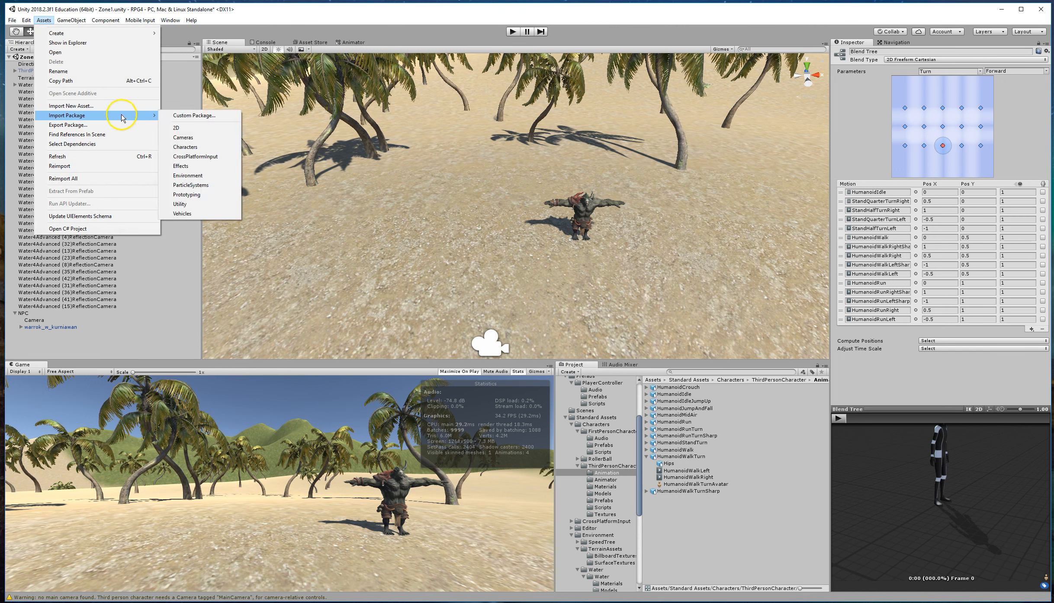
pyautogui.click(190, 137)
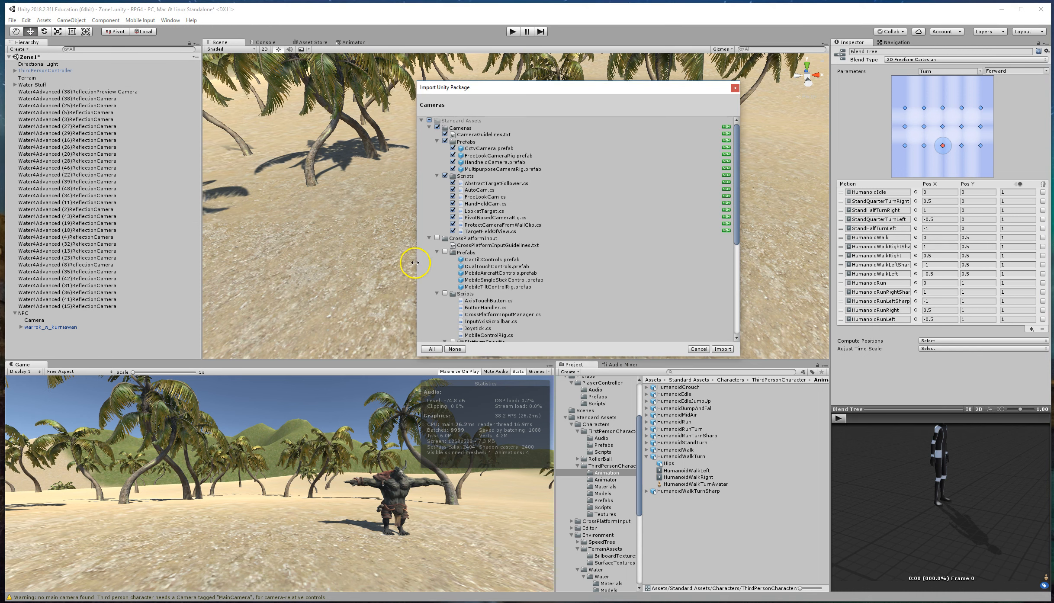
pyautogui.click(729, 350)
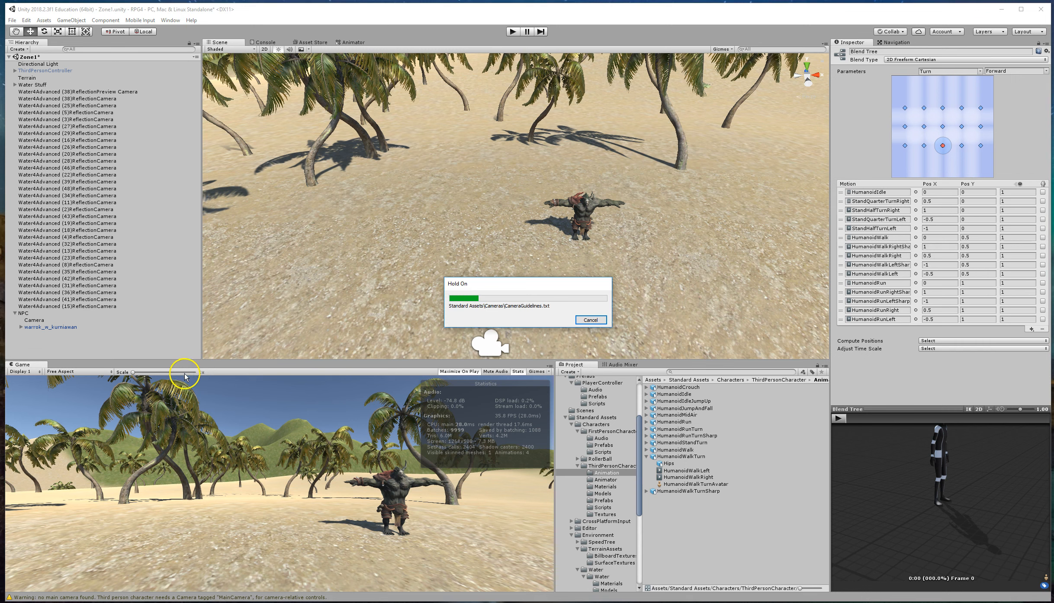
# Step: Replace the Camera under NPC with the MultipurposeCameraRig prefab from Standard Assets/Cameras/Prefabs, parented to NPC
pyautogui.click(38, 320)
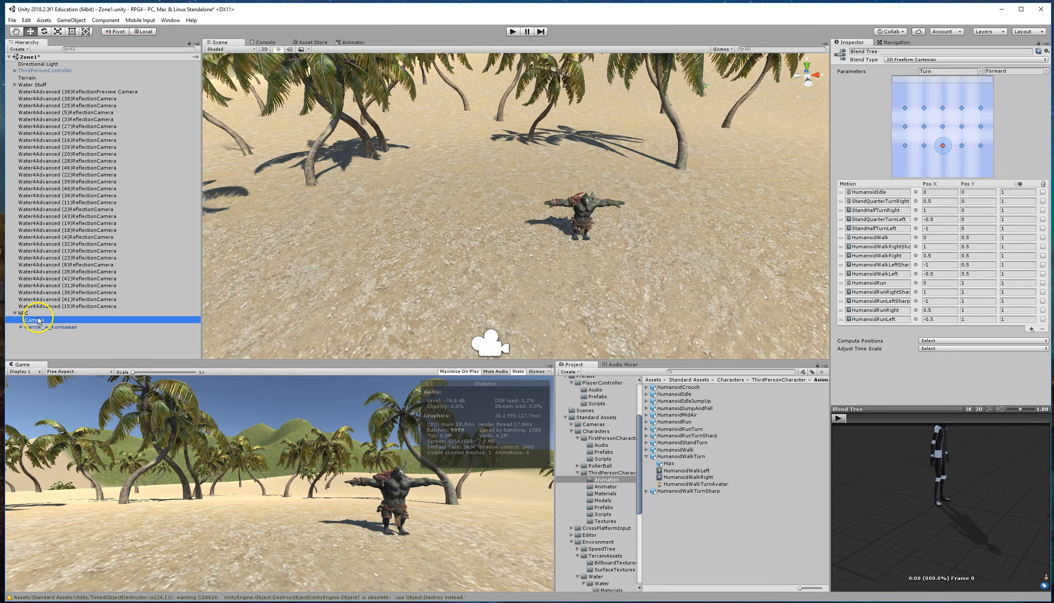
pyautogui.press('Delete')
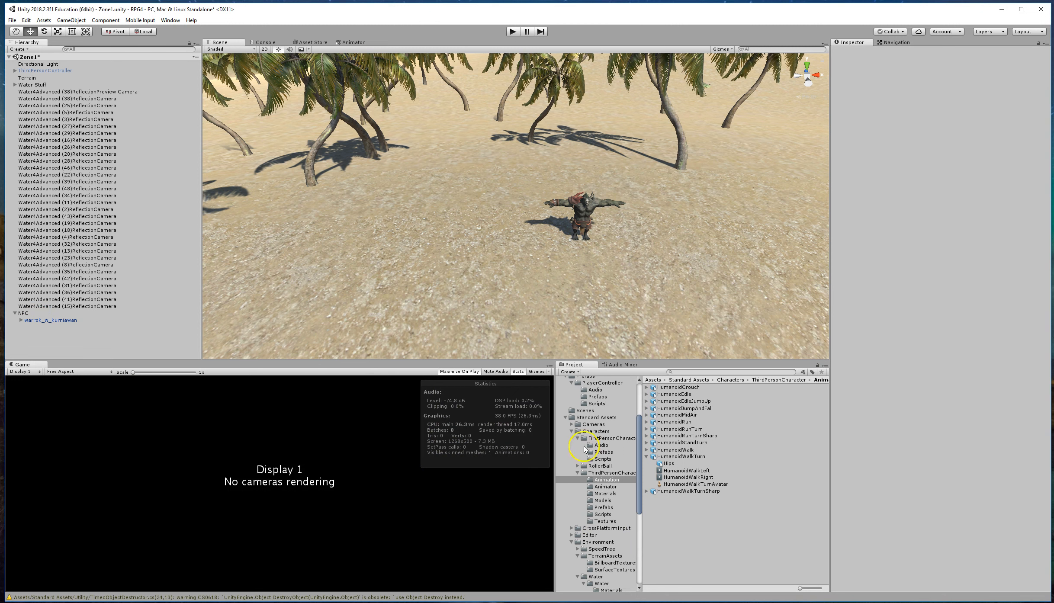
pyautogui.click(568, 425)
pyautogui.click(571, 424)
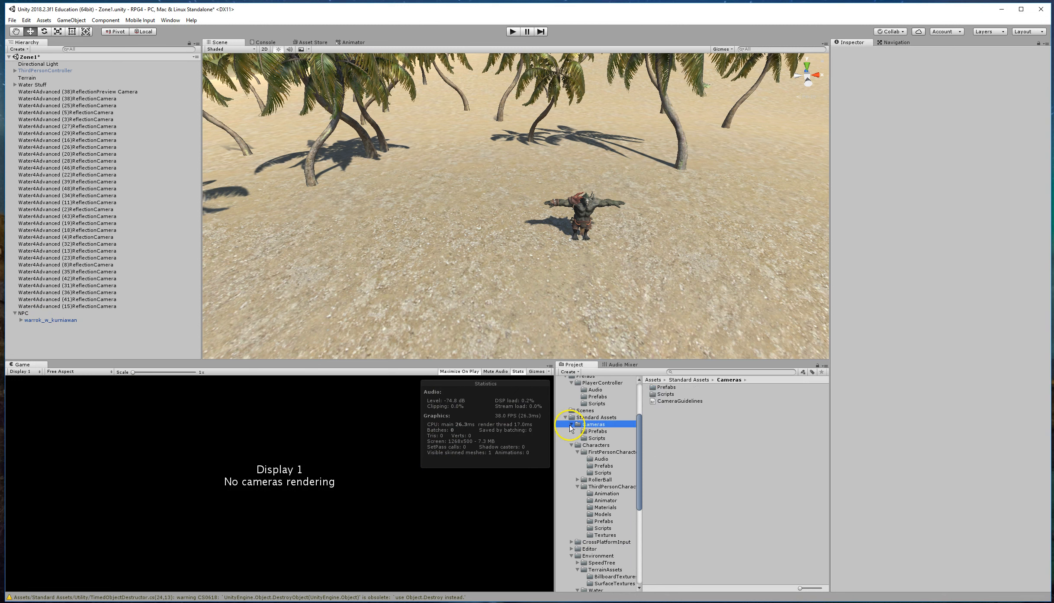
pyautogui.click(595, 431)
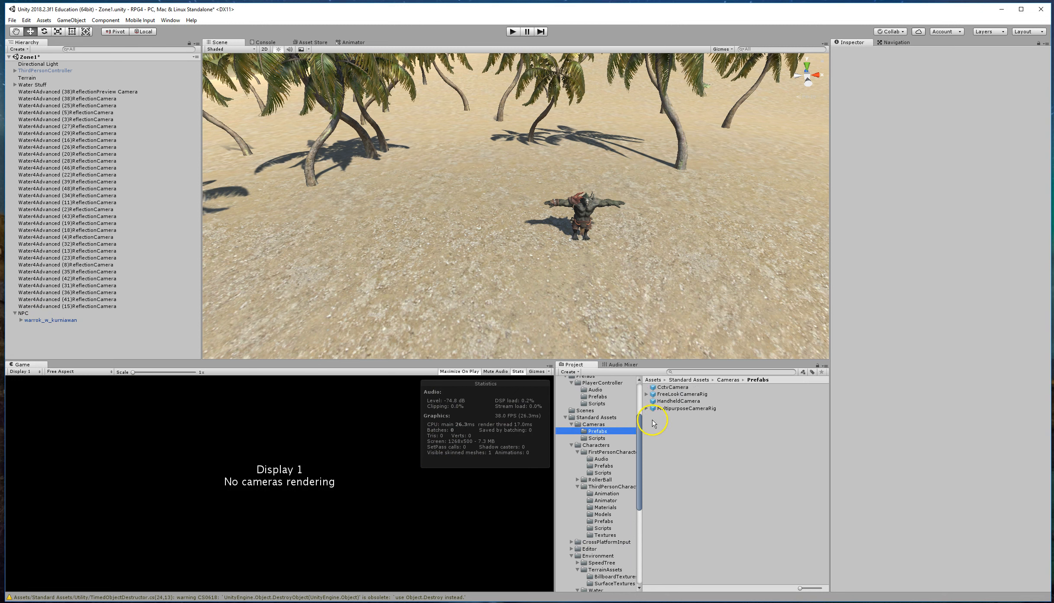
pyautogui.moveTo(661, 409); pyautogui.dragTo(385, 267)
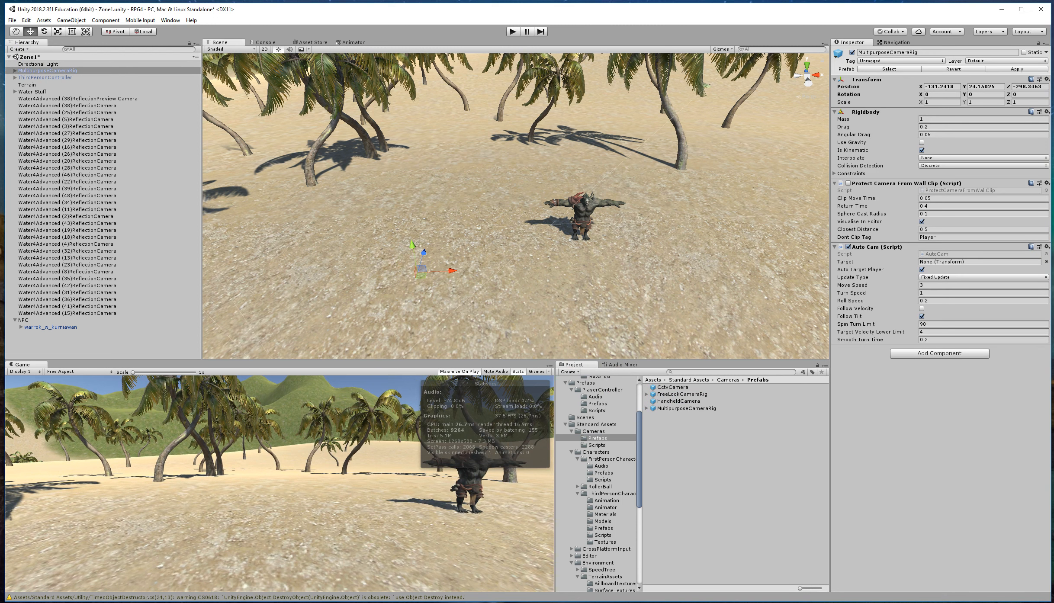
pyautogui.moveTo(23, 73); pyautogui.dragTo(42, 332)
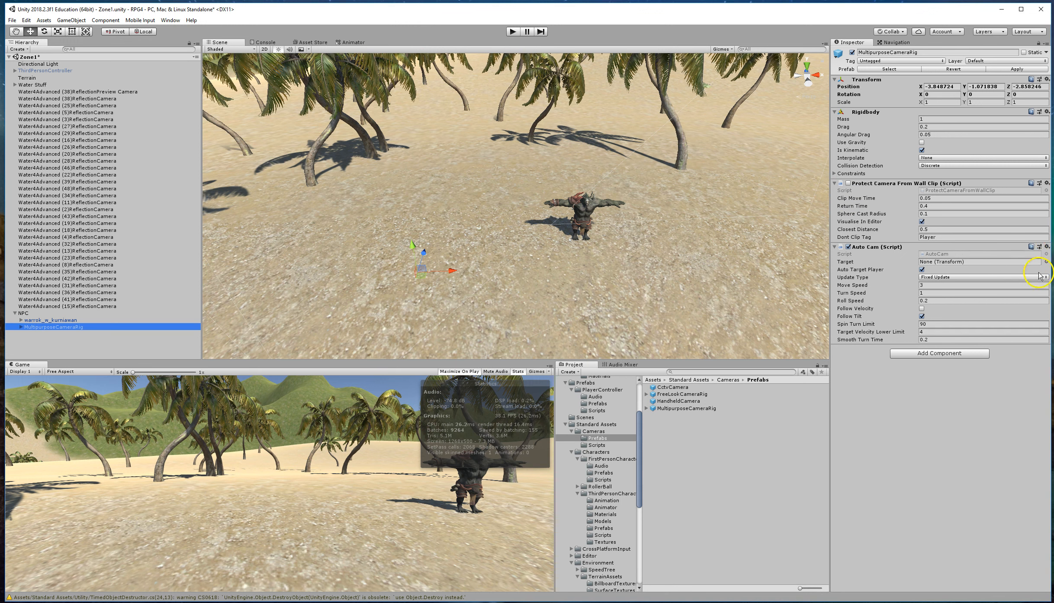
# Step: Set the Target of the MultipurposeCameraRig's Auto Cam script to the warrok_w_kurniawan transform
pyautogui.click(1046, 262)
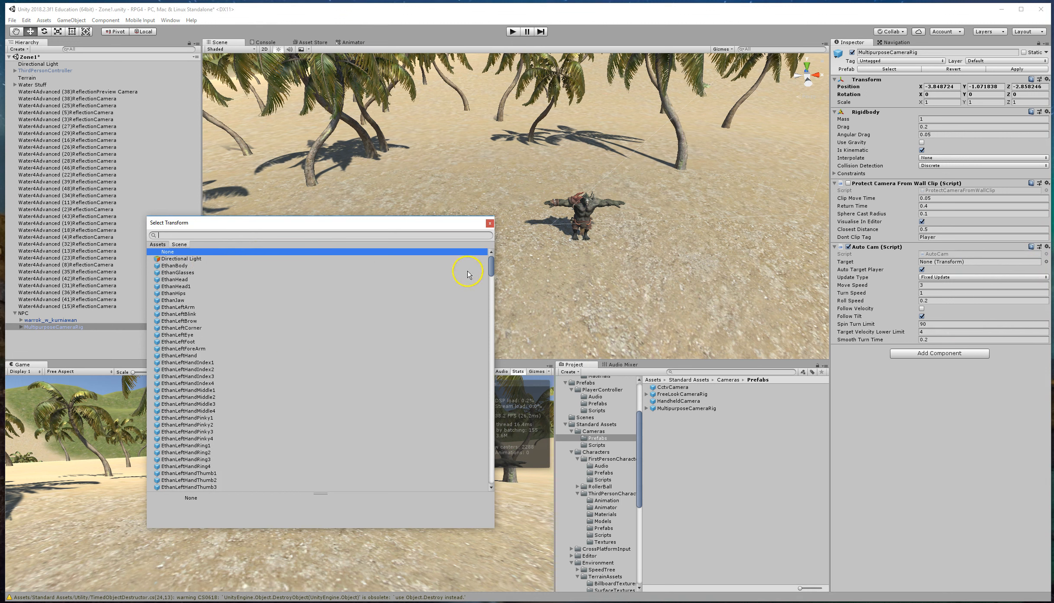
pyautogui.click(489, 223)
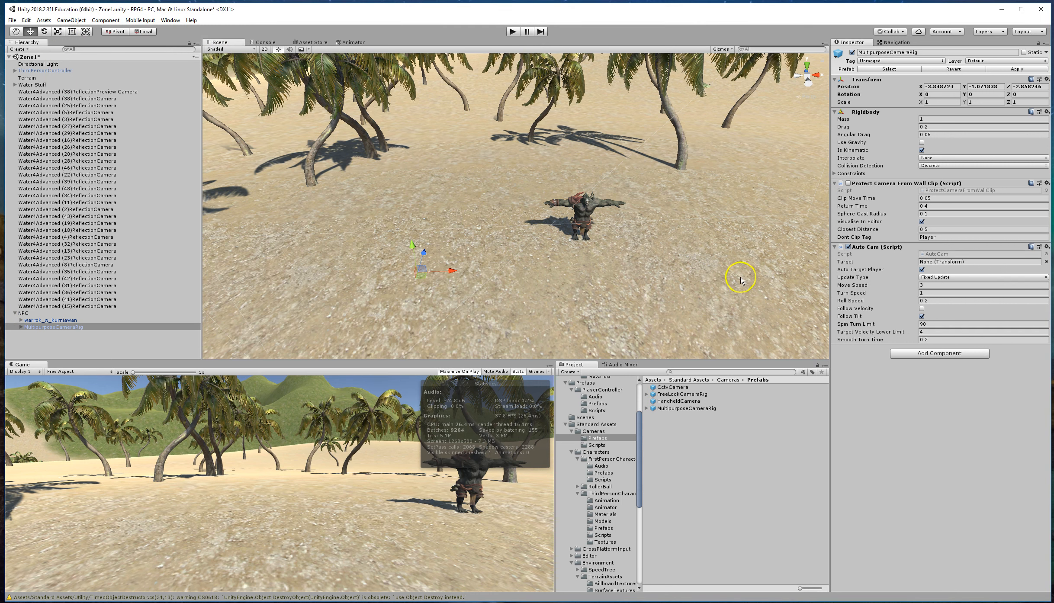
pyautogui.moveTo(984, 275); pyautogui.dragTo(958, 266)
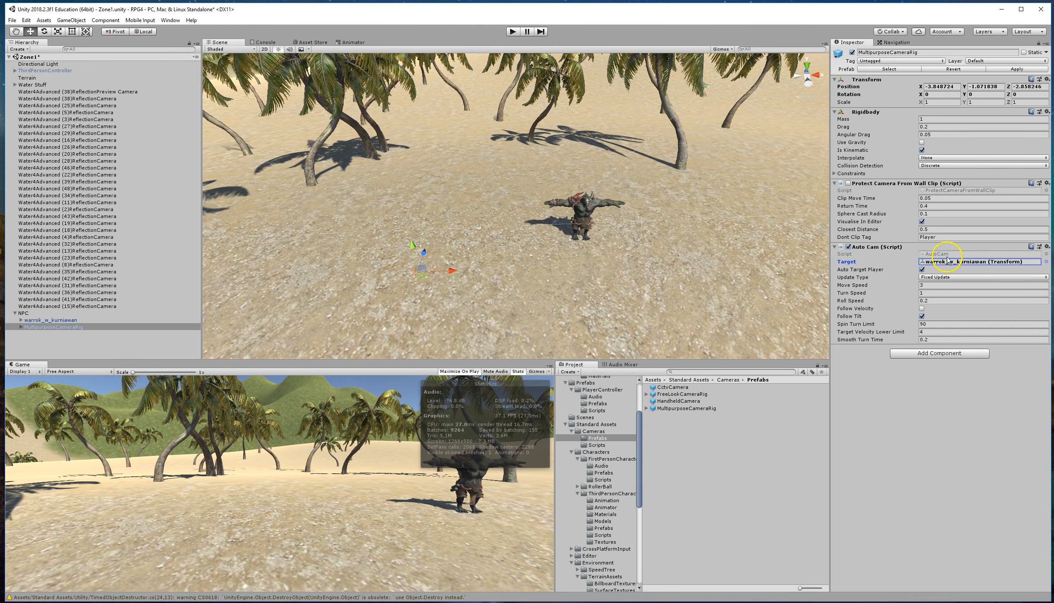
# Step: Play-test the scene by running the Warrok forward, backward, left and right across the beach to check the following camera, and stop the game
pyautogui.click(513, 31)
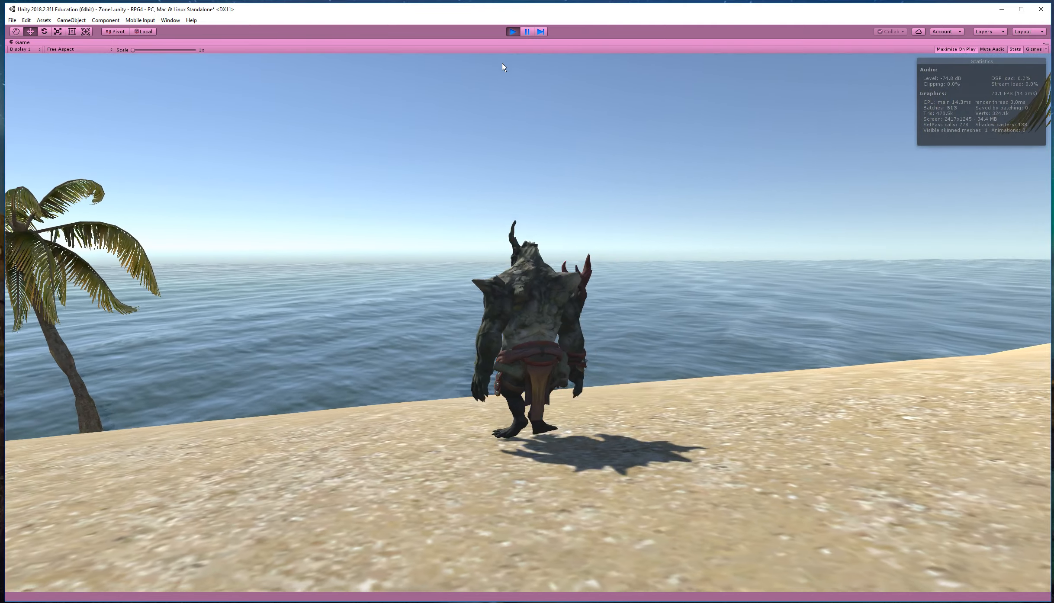
pyautogui.press('a')
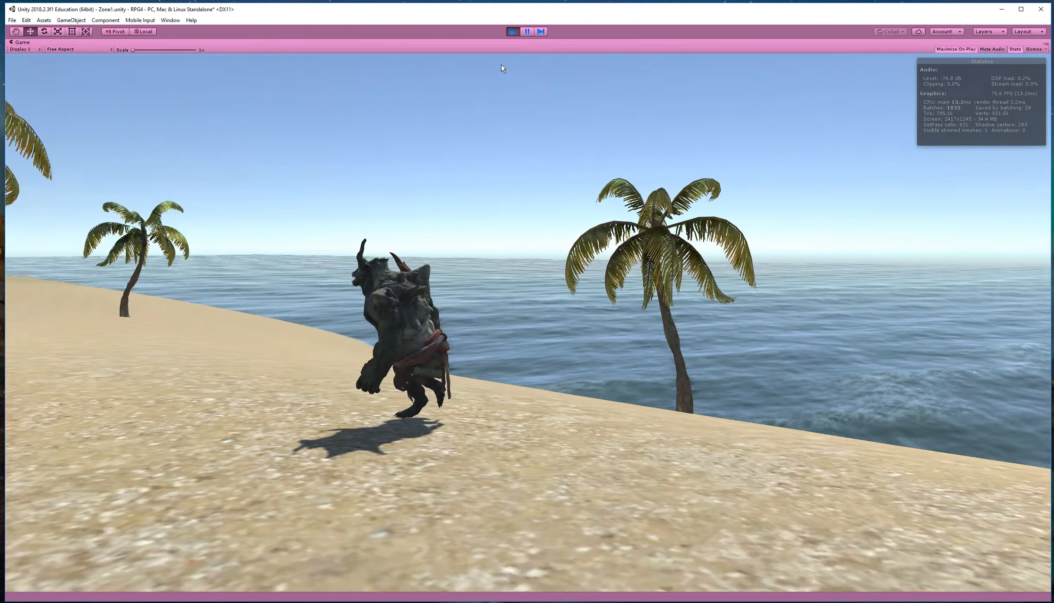
pyautogui.press('w')
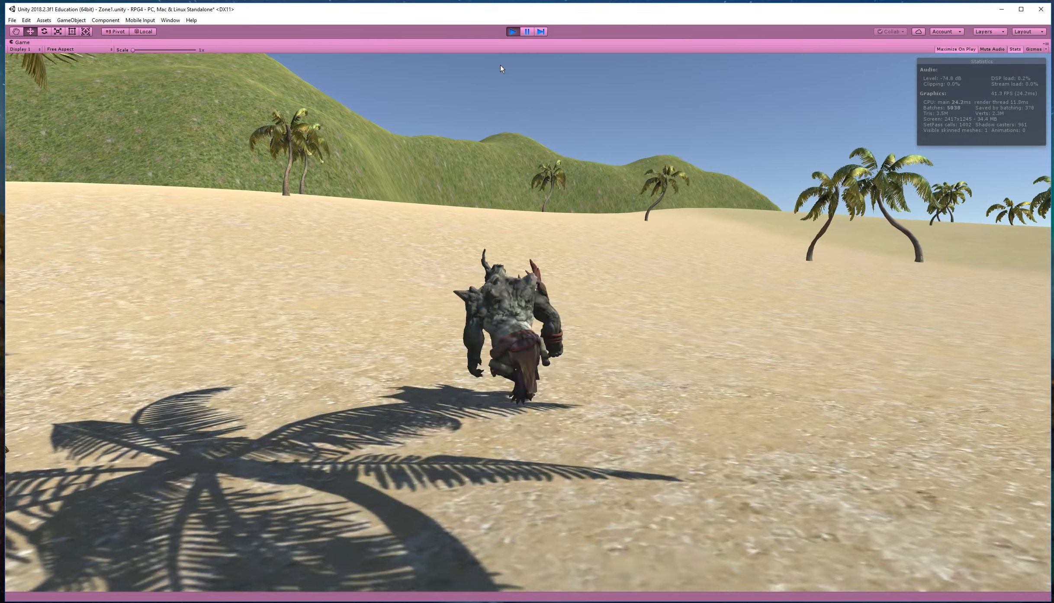
pyautogui.press('a')
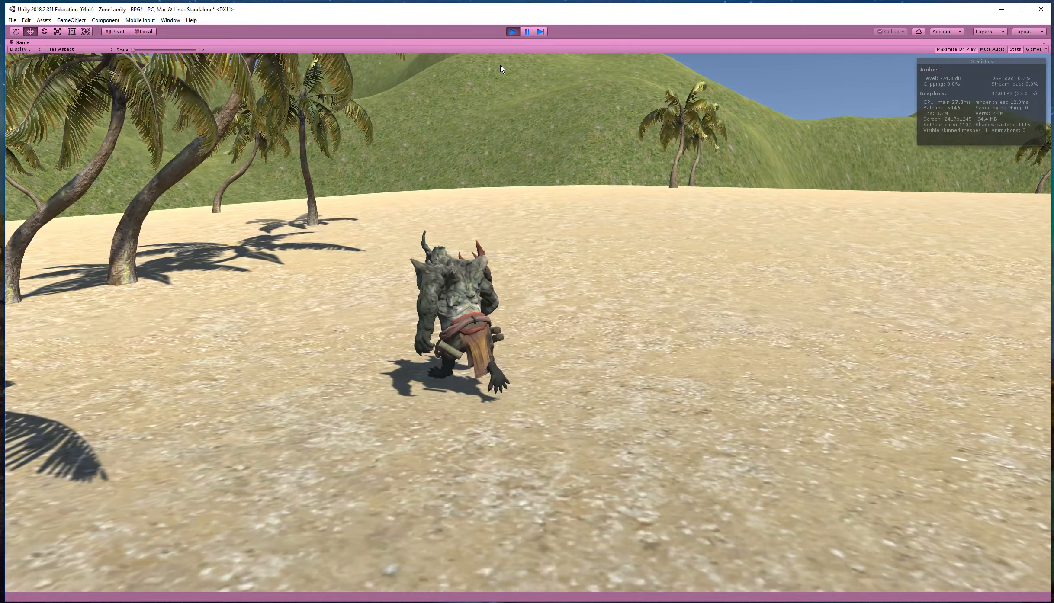
pyautogui.press('a')
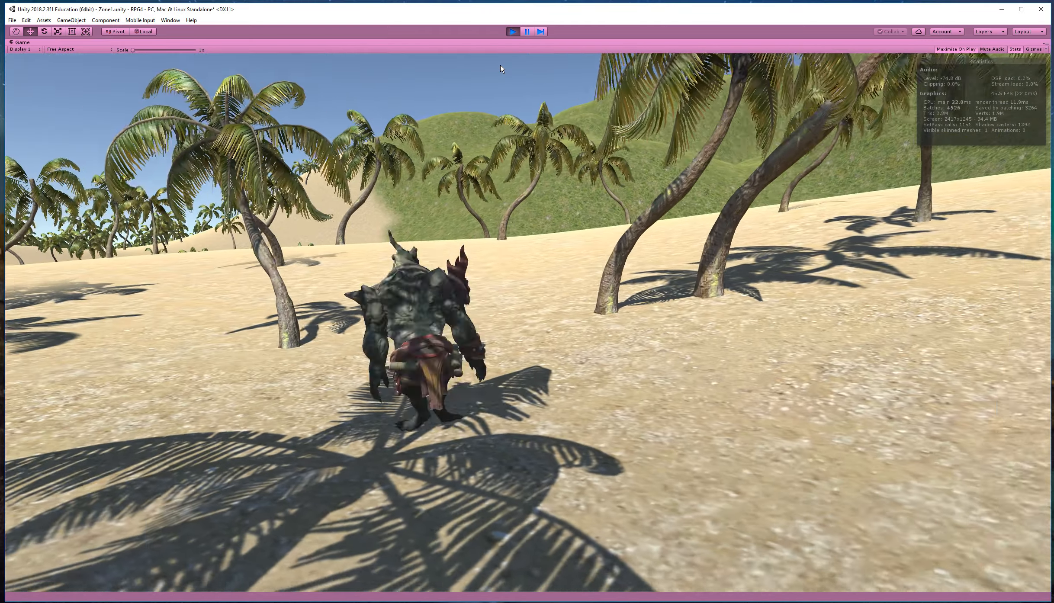
pyautogui.press('d')
pyautogui.press('d')
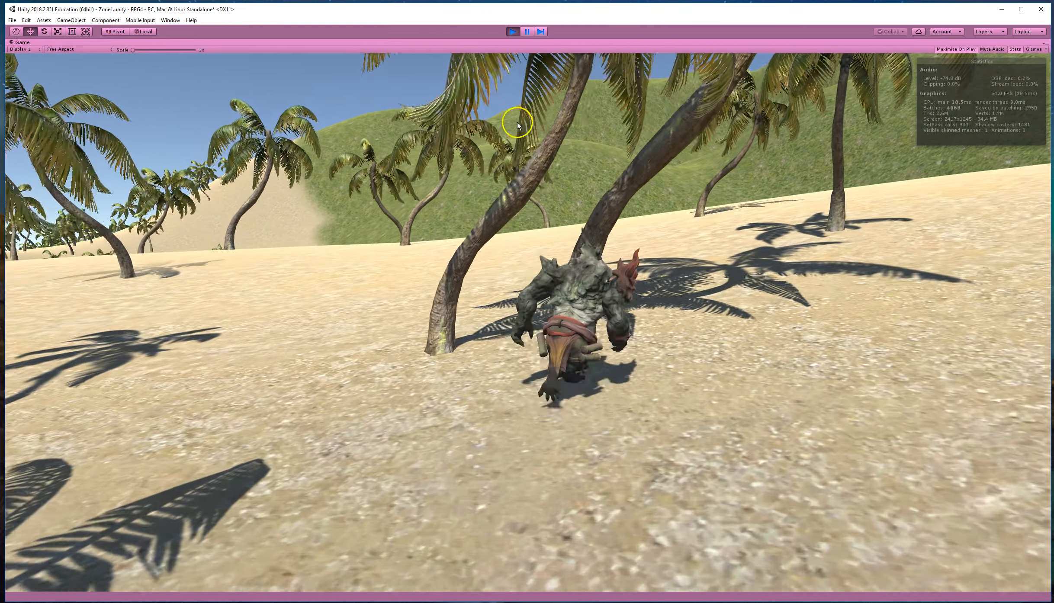
pyautogui.press('a')
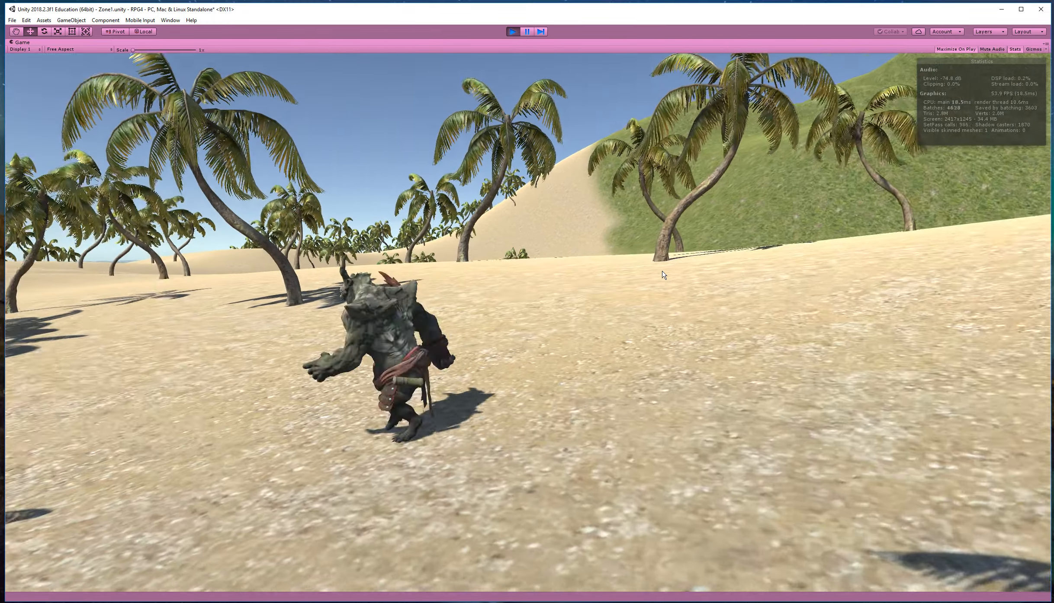
pyautogui.press('w')
pyautogui.press('a')
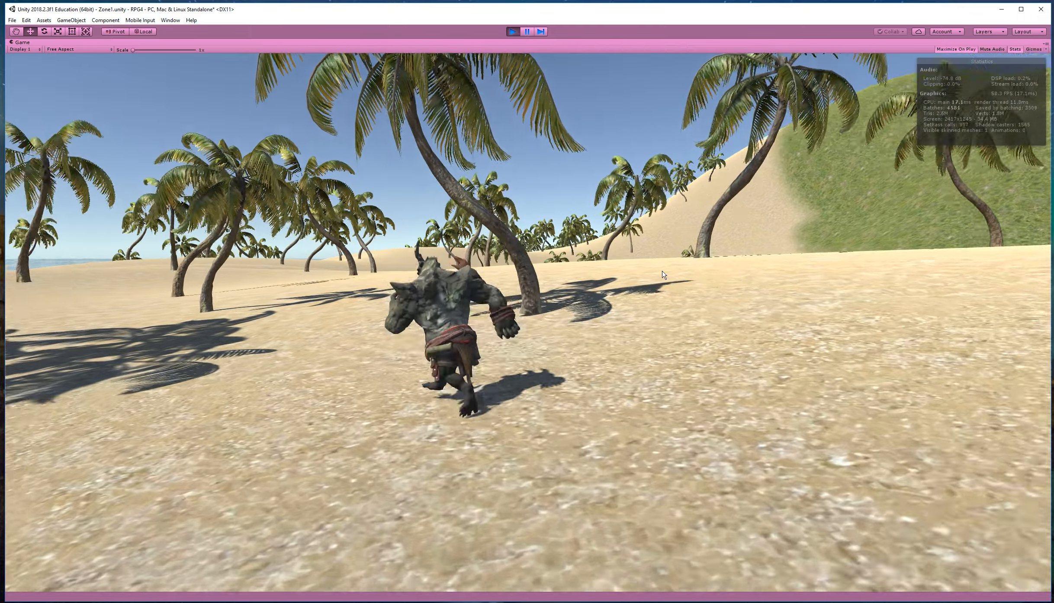
pyautogui.press('s')
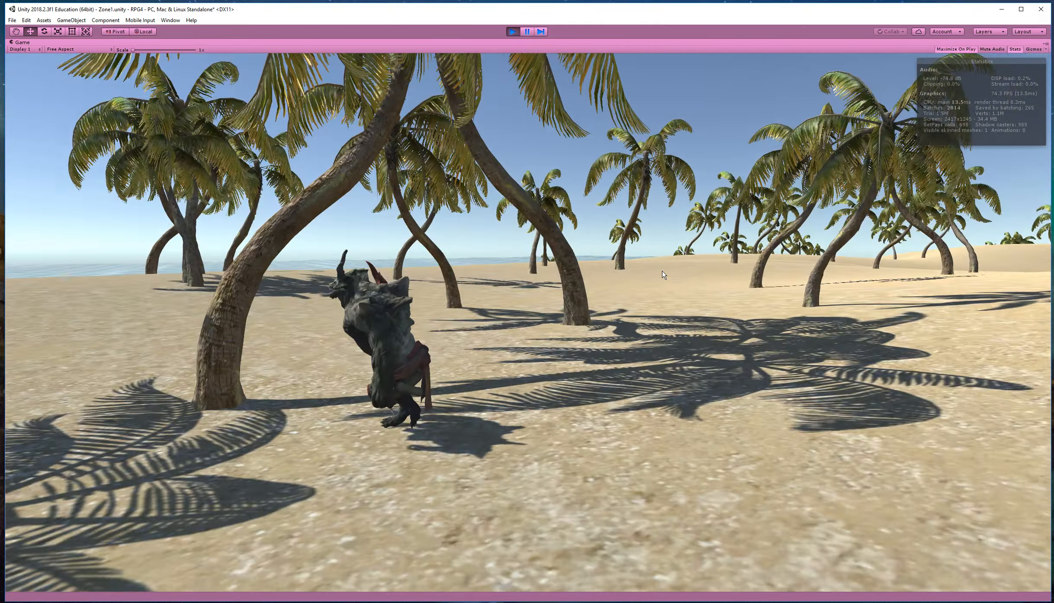
pyautogui.press('w')
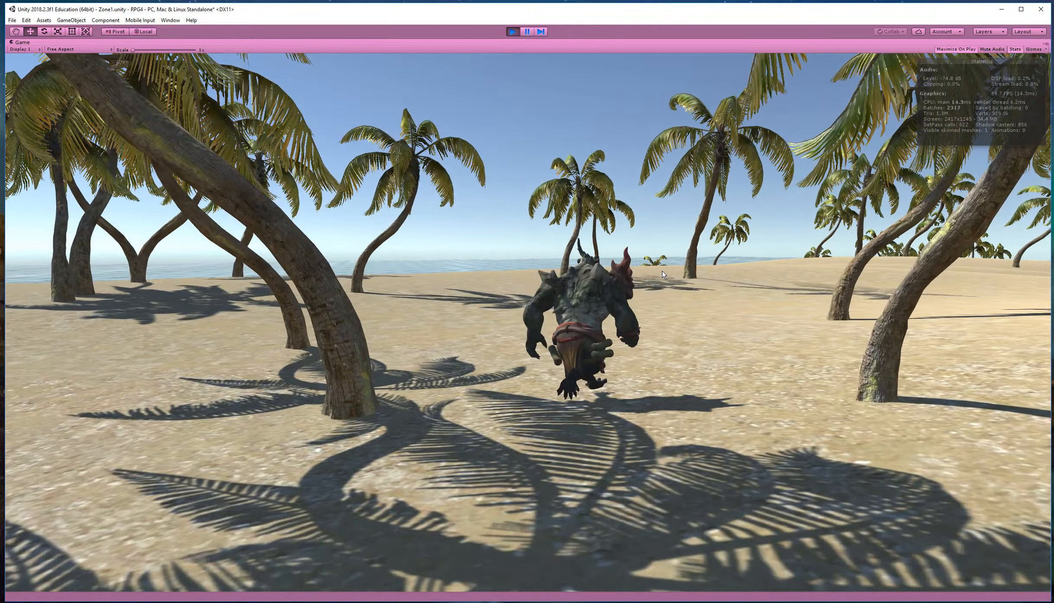
pyautogui.press('a')
pyautogui.press('d')
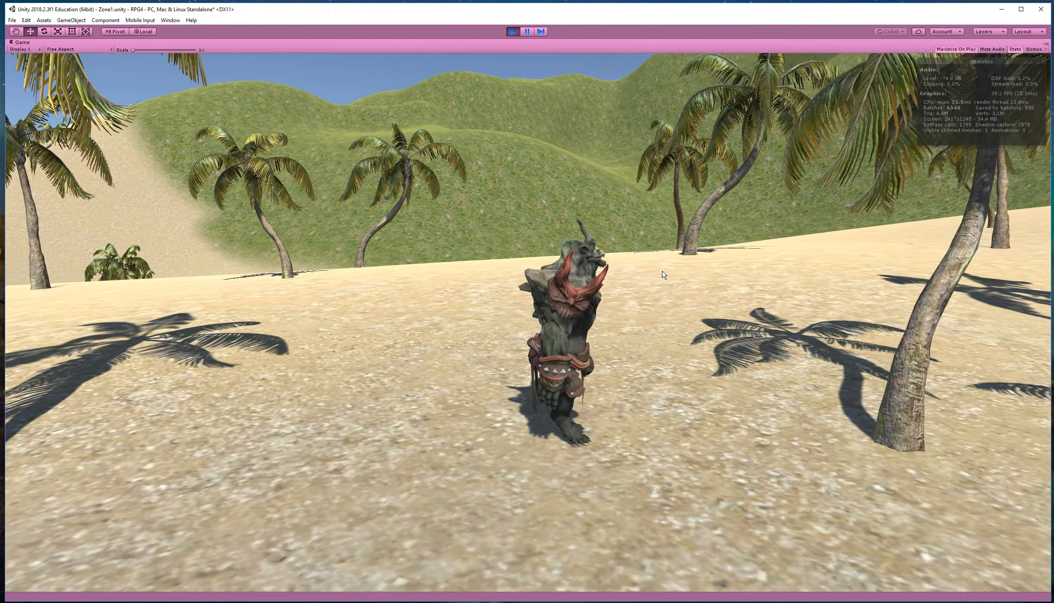
pyautogui.press('w')
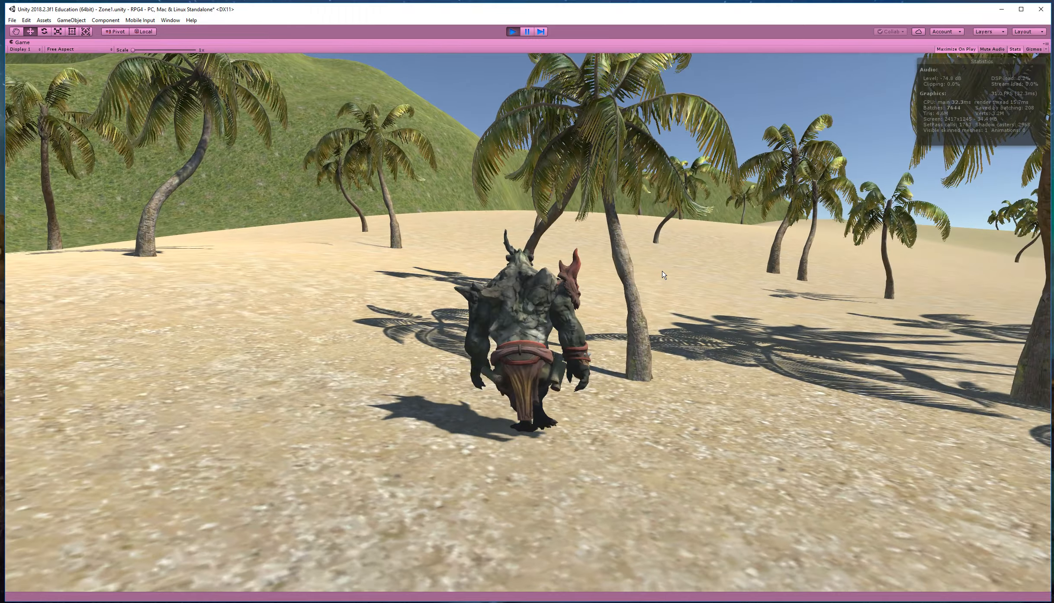
pyautogui.press('a')
pyautogui.press('w')
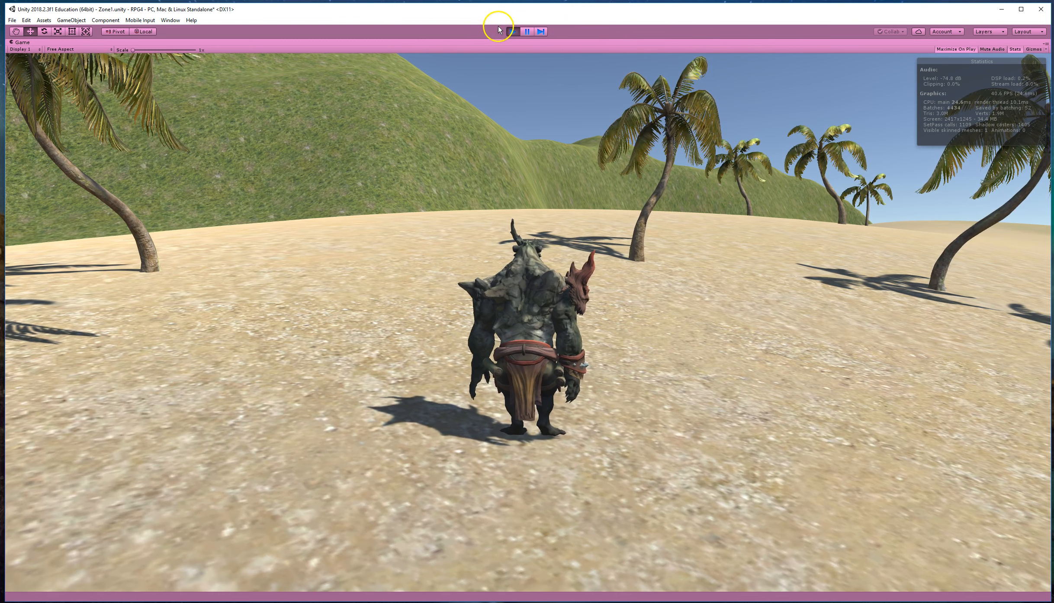
pyautogui.click(512, 31)
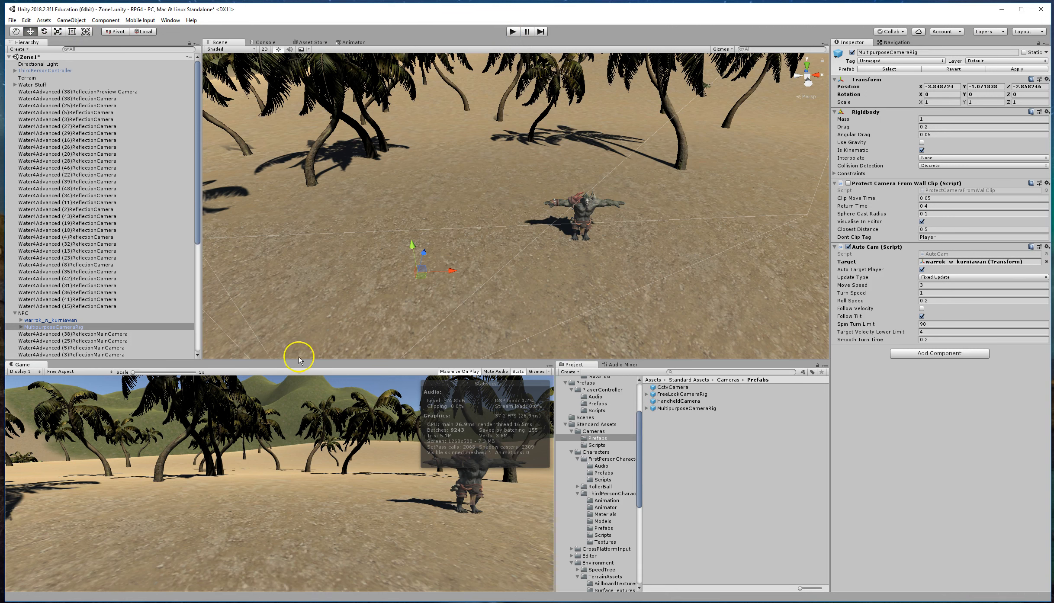
pyautogui.scroll(-5, 180, 296)
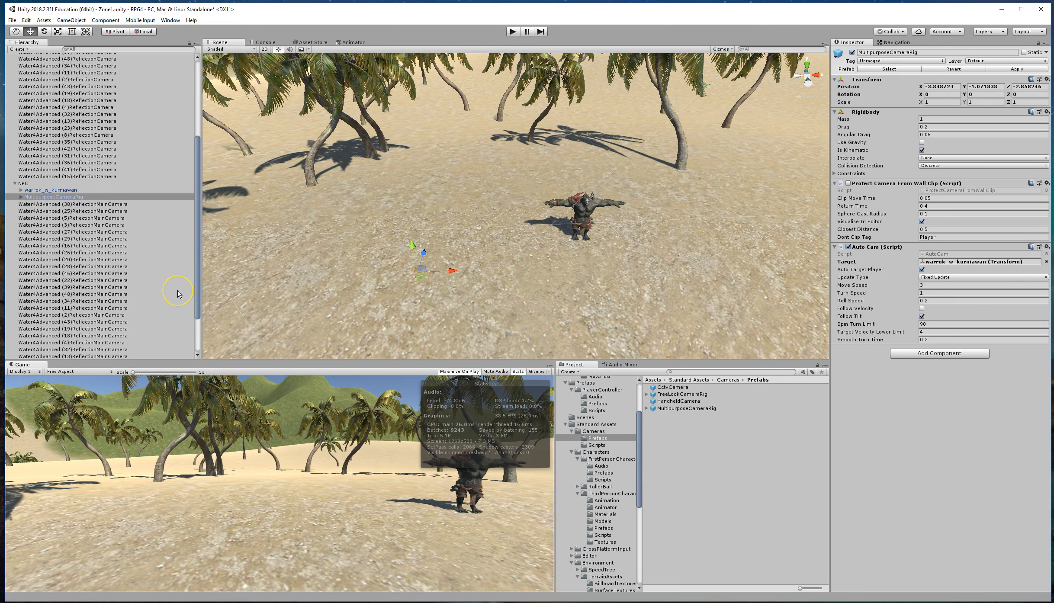
pyautogui.scroll(5, 180, 295)
pyautogui.scroll(-7, 179, 294)
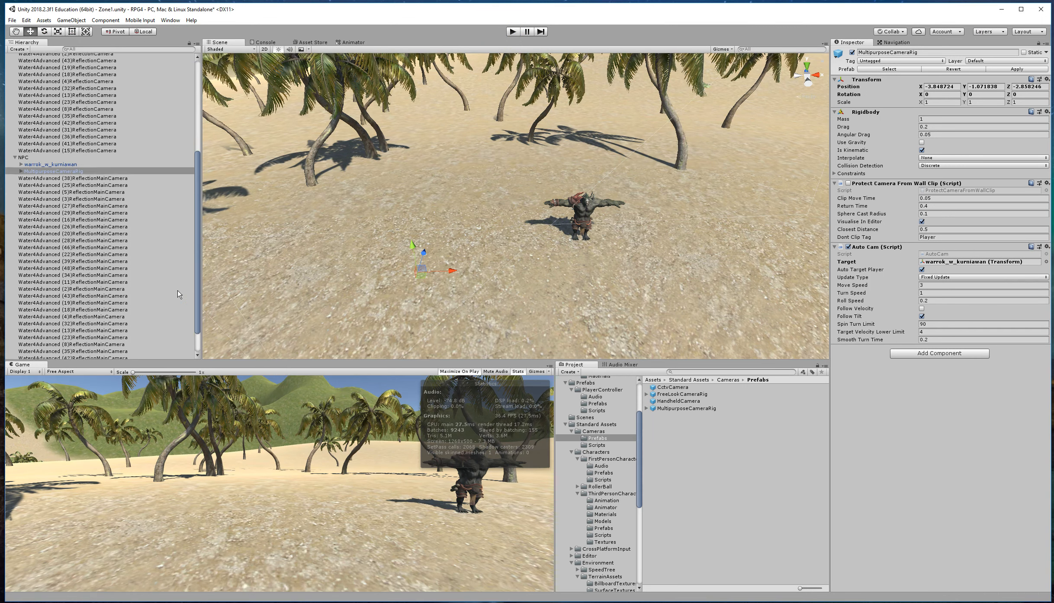